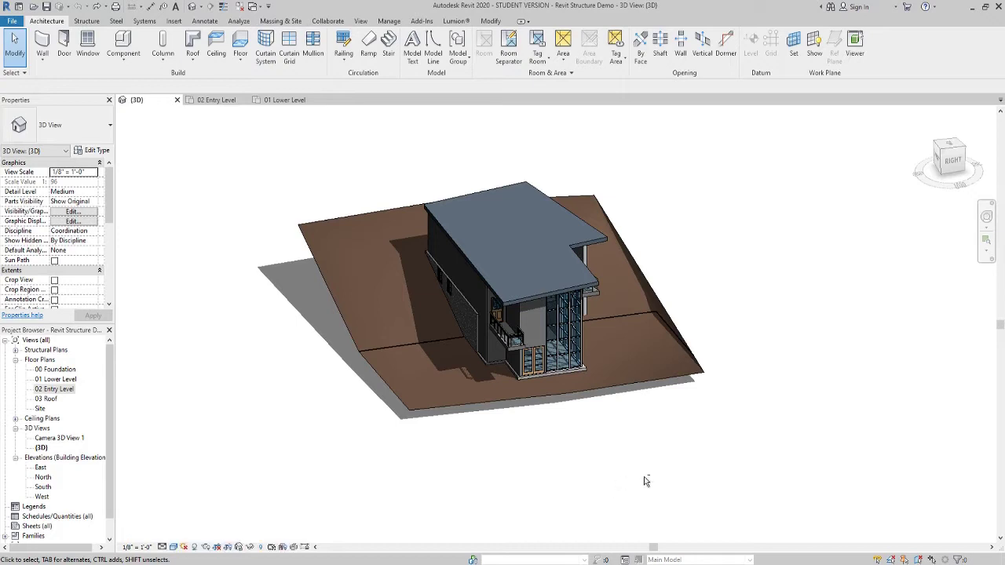
Draw a building section lengthwise across the 02 Entry Level plan, in line with the interior wall that holds the two doors
shift+middle_drag(620, 464, 682, 460)
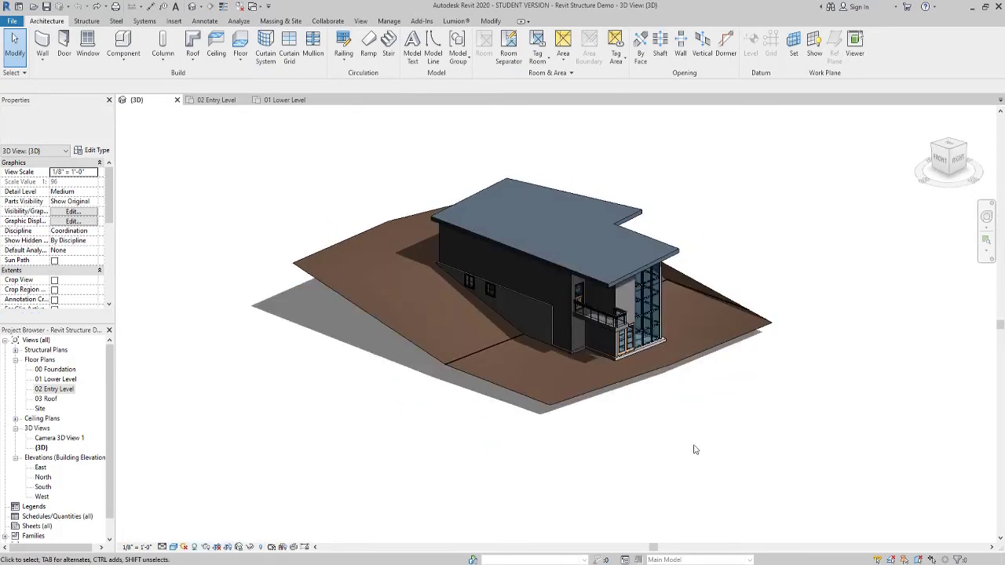
double_click(49, 389)
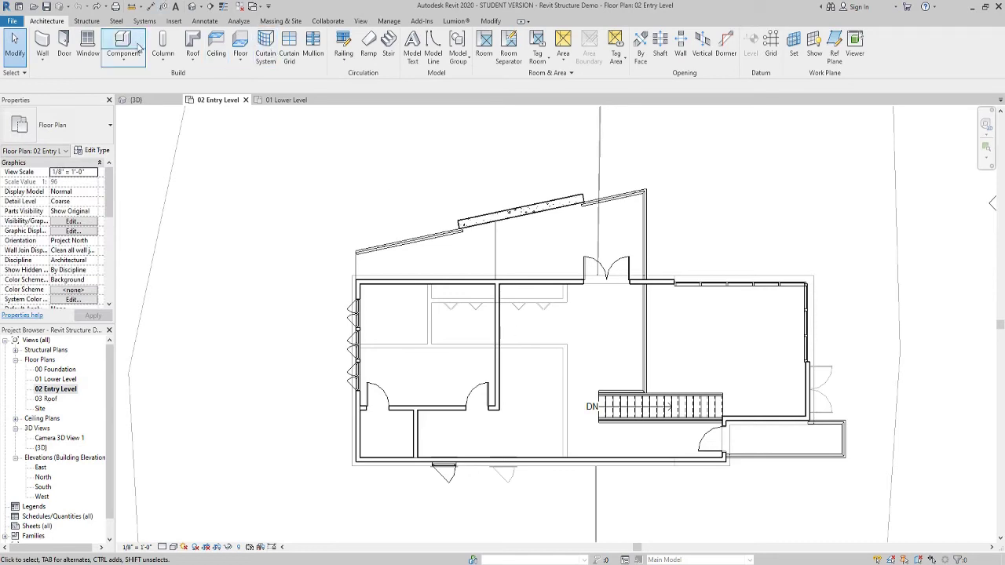
click(360, 21)
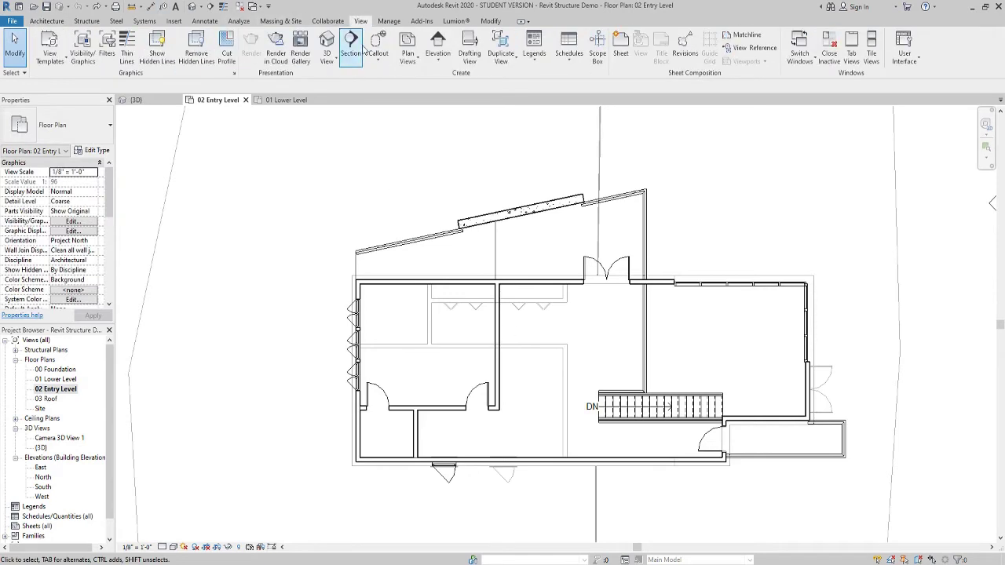
click(349, 49)
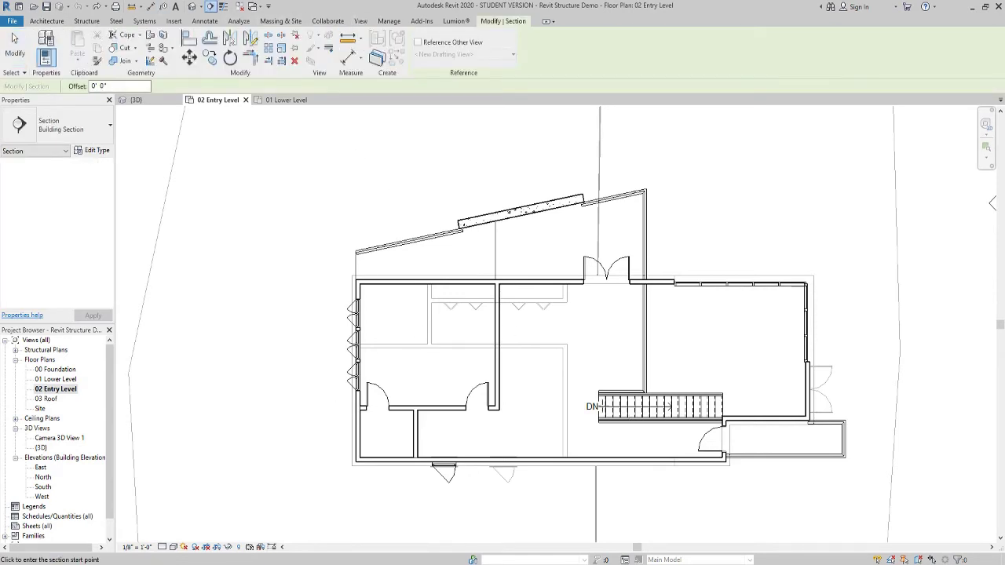
click(317, 409)
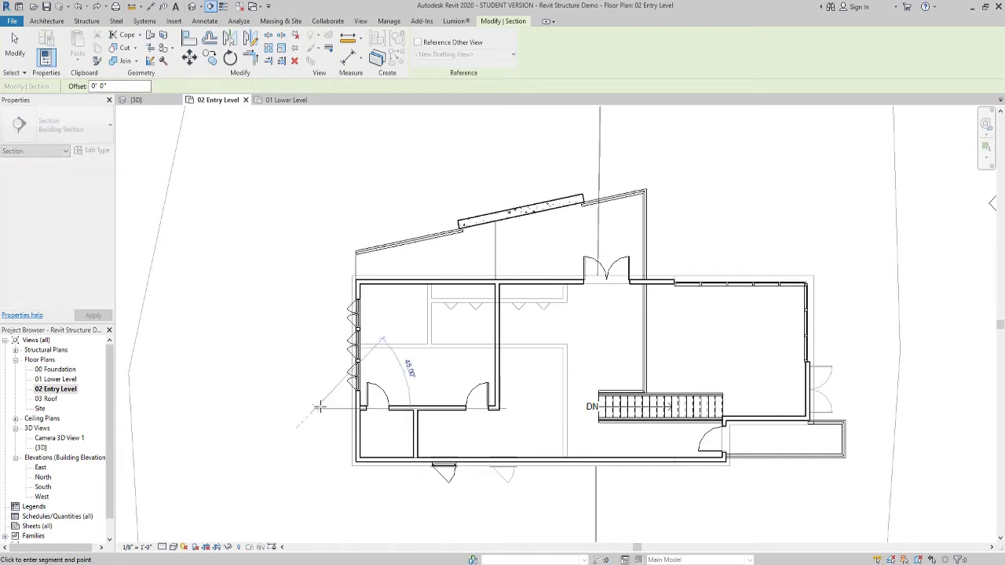
click(869, 409)
key(Escape)
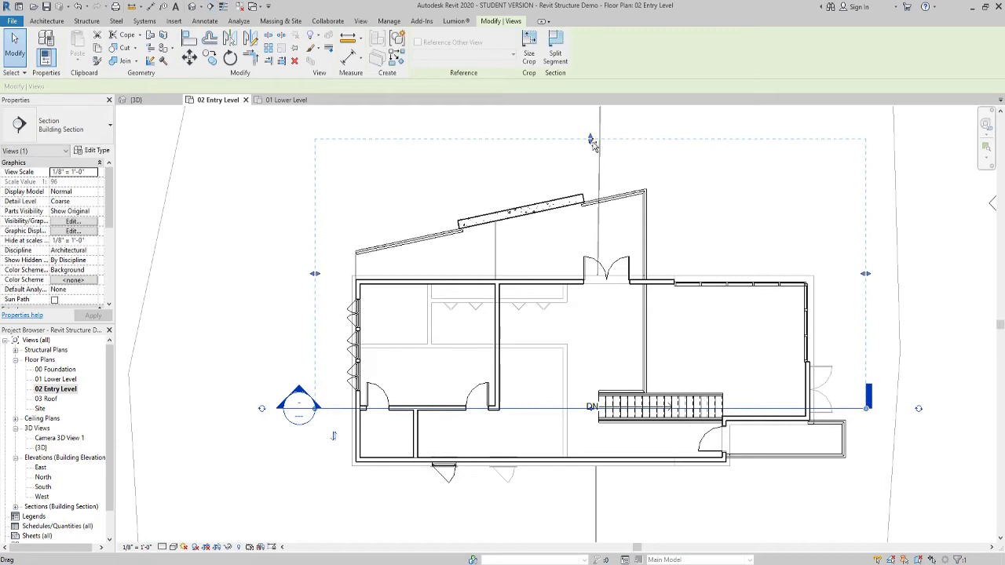
key(Escape)
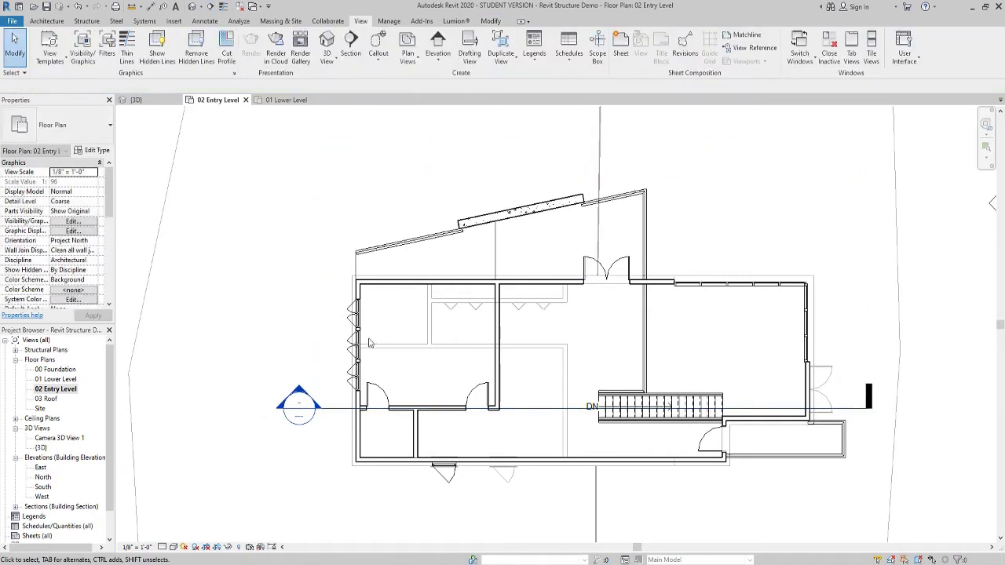
Open the view of the building section from its section line in the plan
right_click(331, 414)
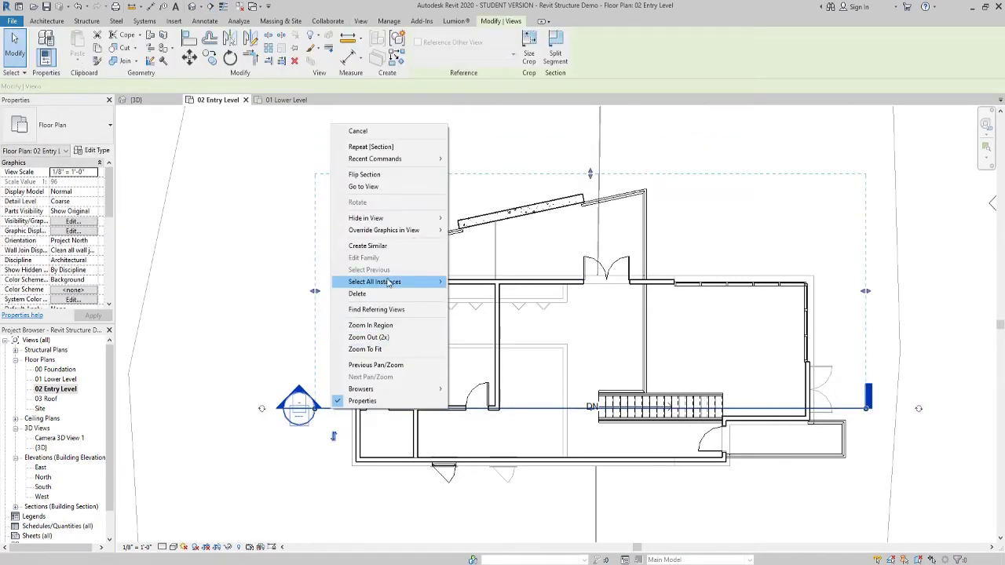
mouse_move(390, 222)
click(367, 186)
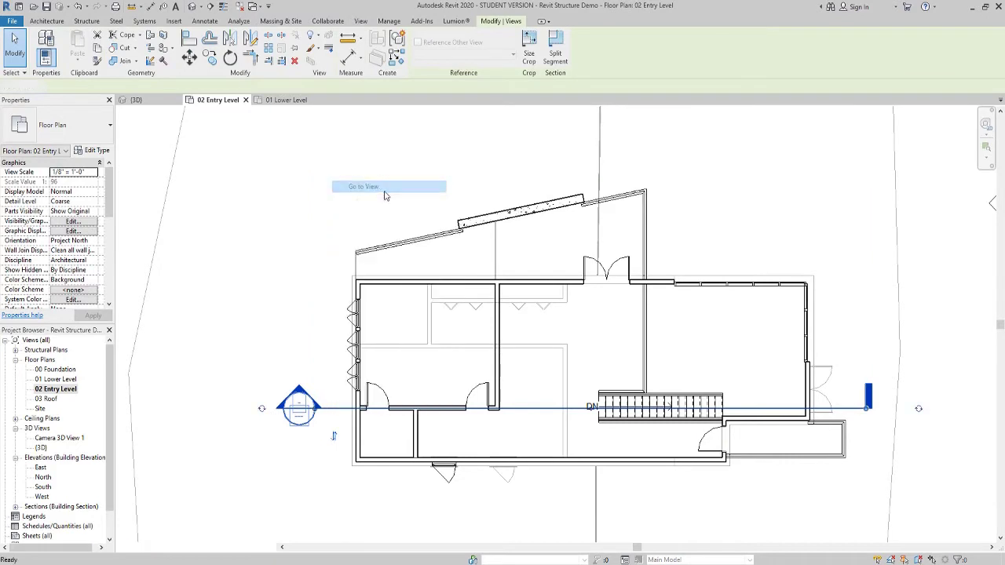
scroll(632, 386, down, 2)
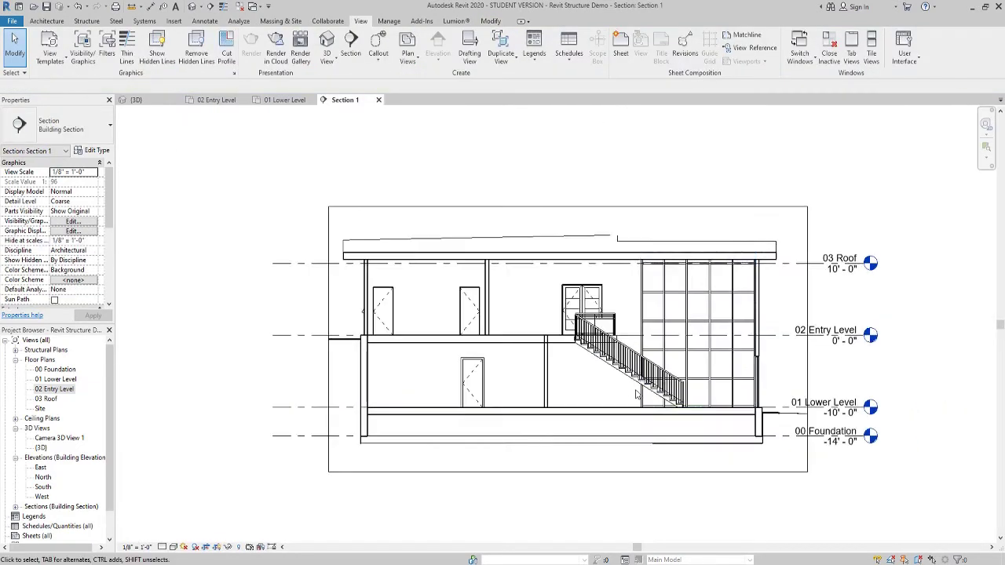
Extend the level lines in the section so their level heads sit farther outside the crop boundary
click(815, 266)
scroll(817, 265, up, 8)
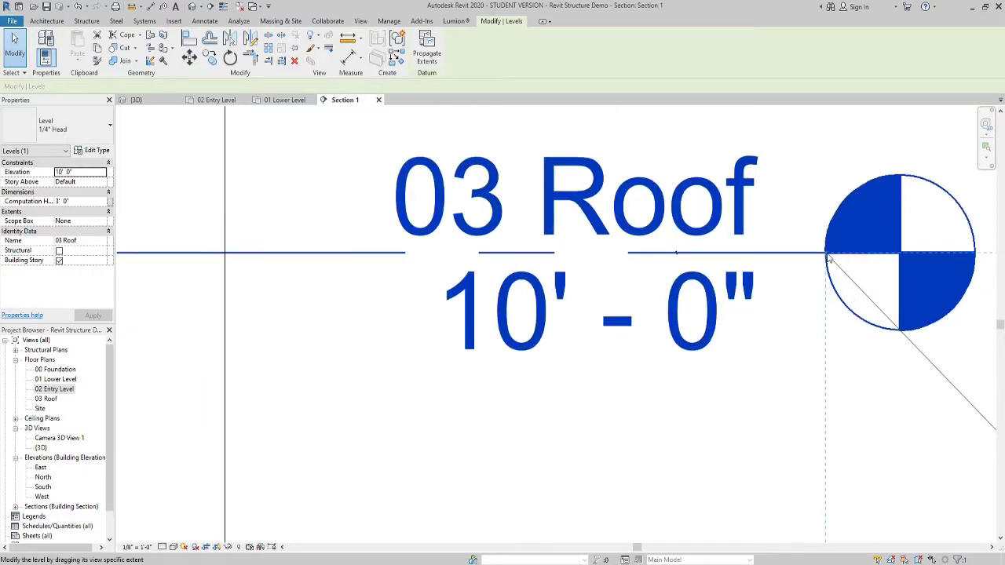
scroll(863, 263, down, 3)
scroll(881, 271, down, 4)
scroll(946, 314, down, 2)
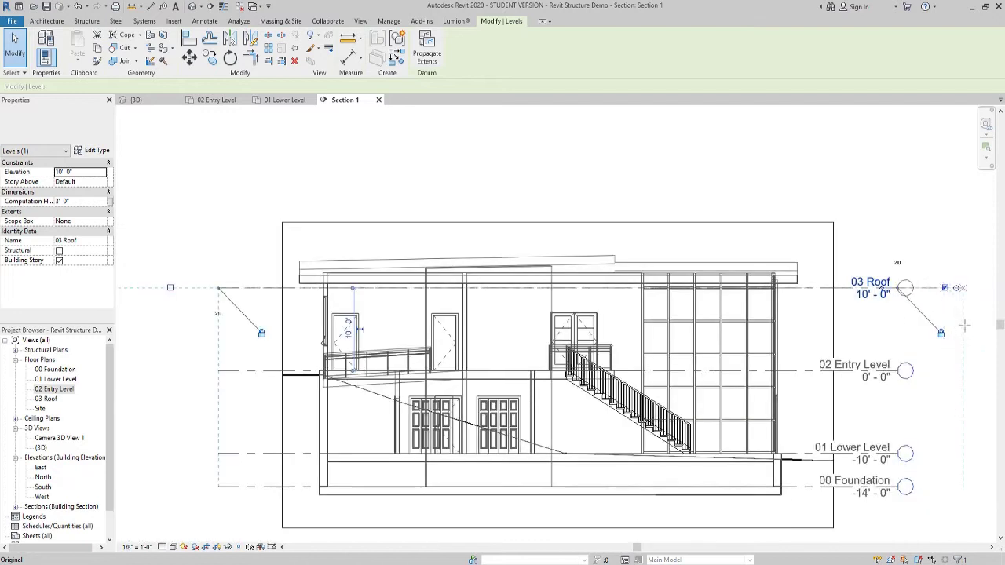
click(946, 336)
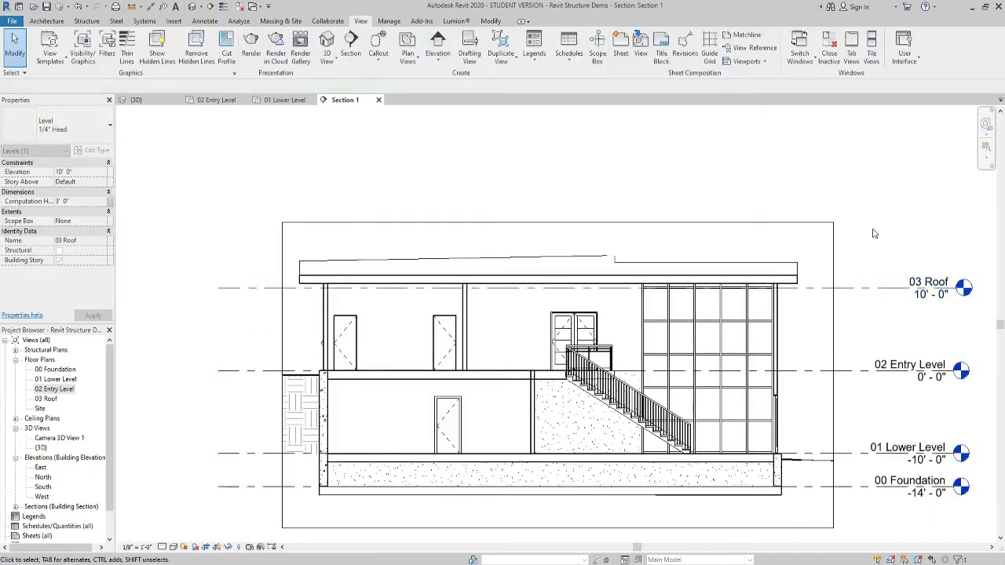
scroll(789, 213, down, 2)
middle_drag(790, 213, 767, 197)
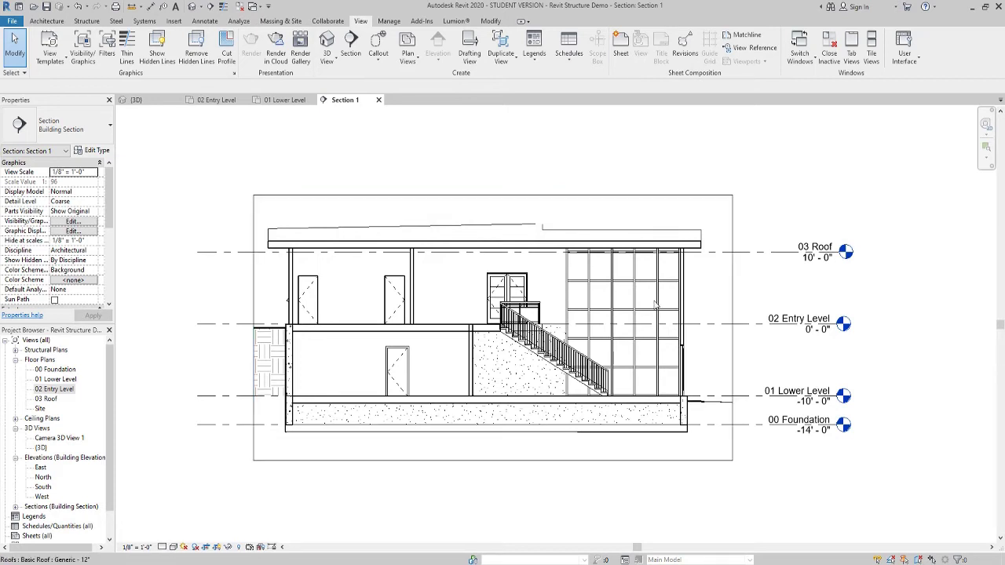
Override the foreground cut pattern of all model categories in the section view with Solid fill
key(v)
key(g)
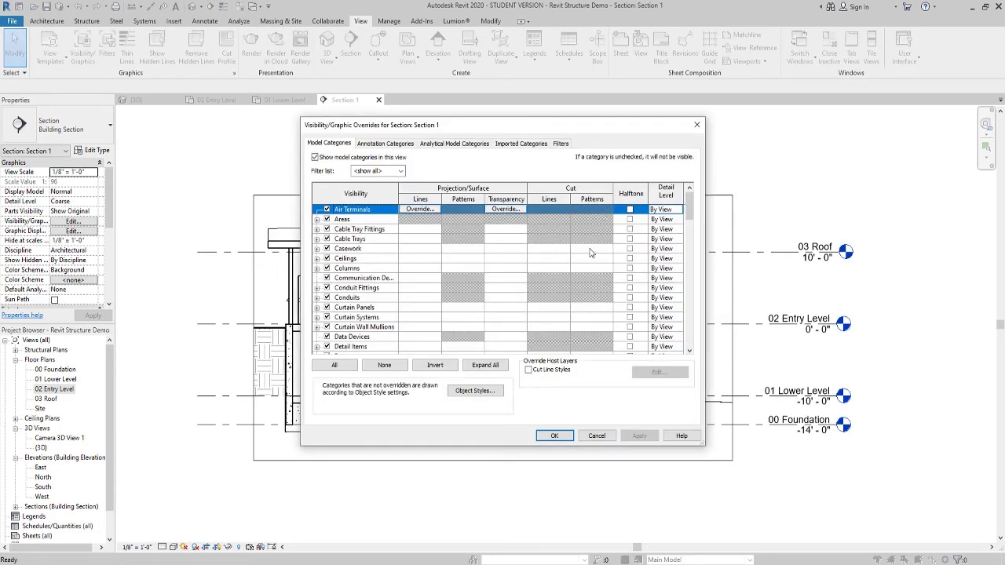
click(592, 249)
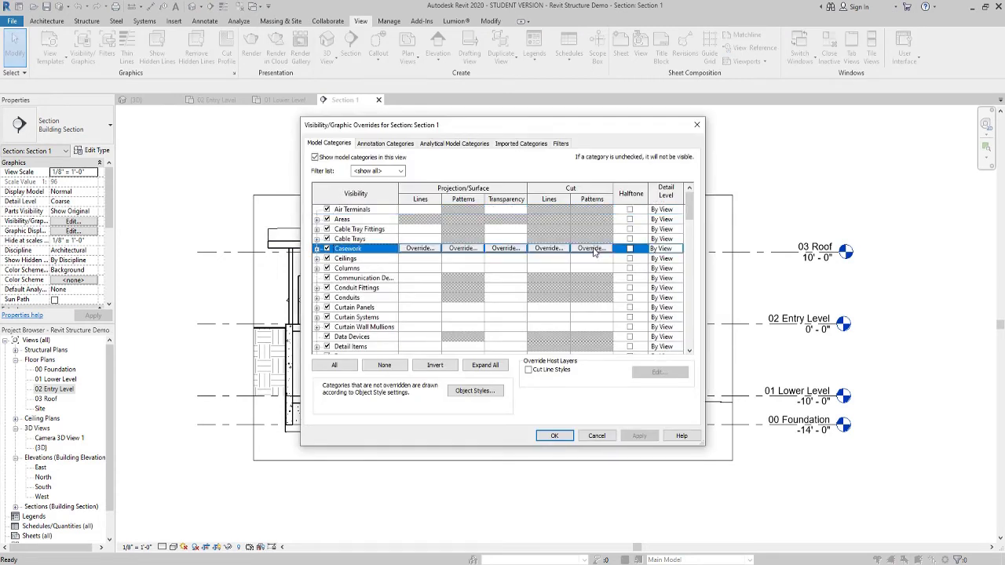
click(336, 366)
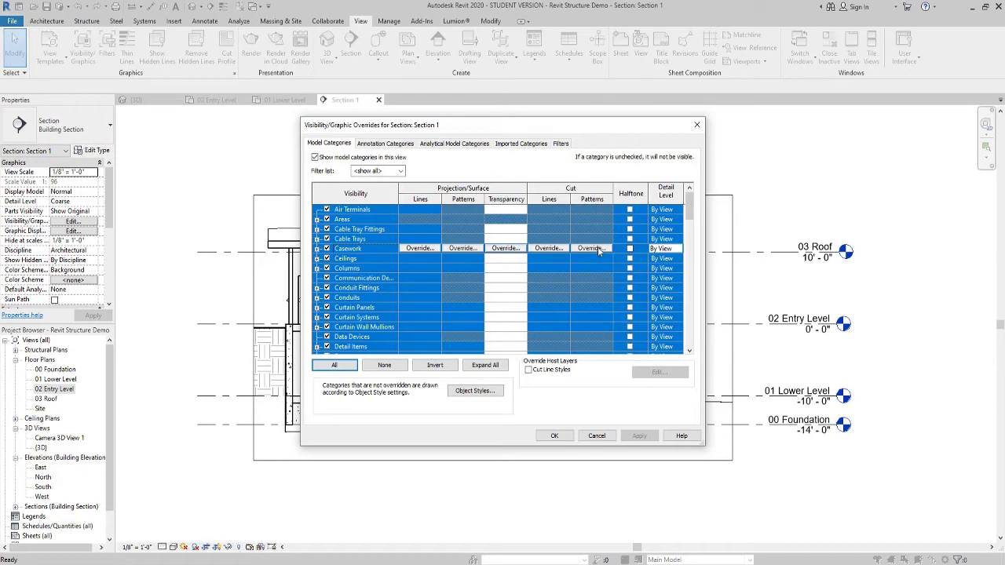
click(593, 248)
click(542, 251)
click(519, 271)
Apply the solid cut fill in black to all model categories, and undo the overrides
click(518, 296)
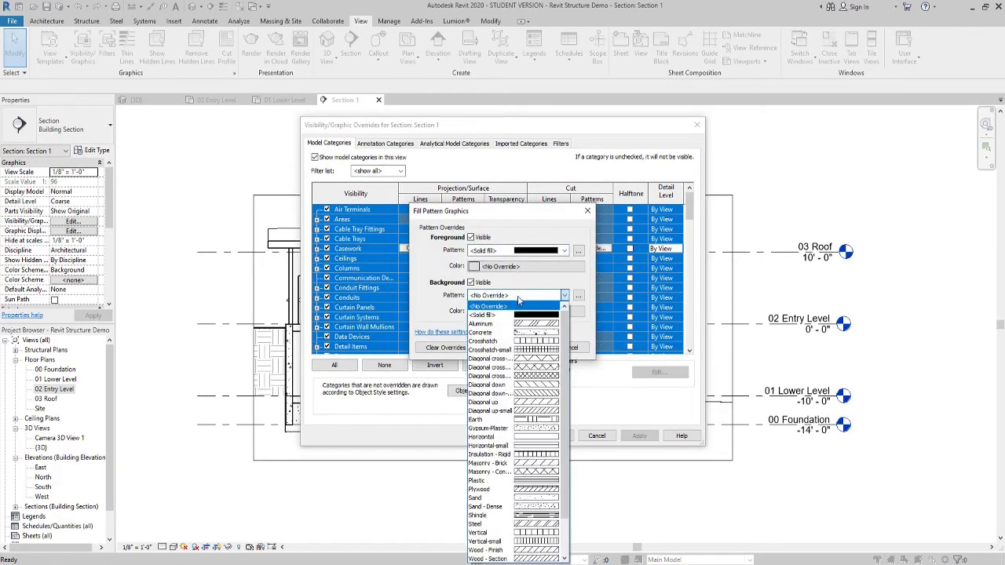
click(522, 275)
click(523, 267)
click(394, 295)
click(543, 379)
click(533, 354)
click(639, 436)
click(554, 436)
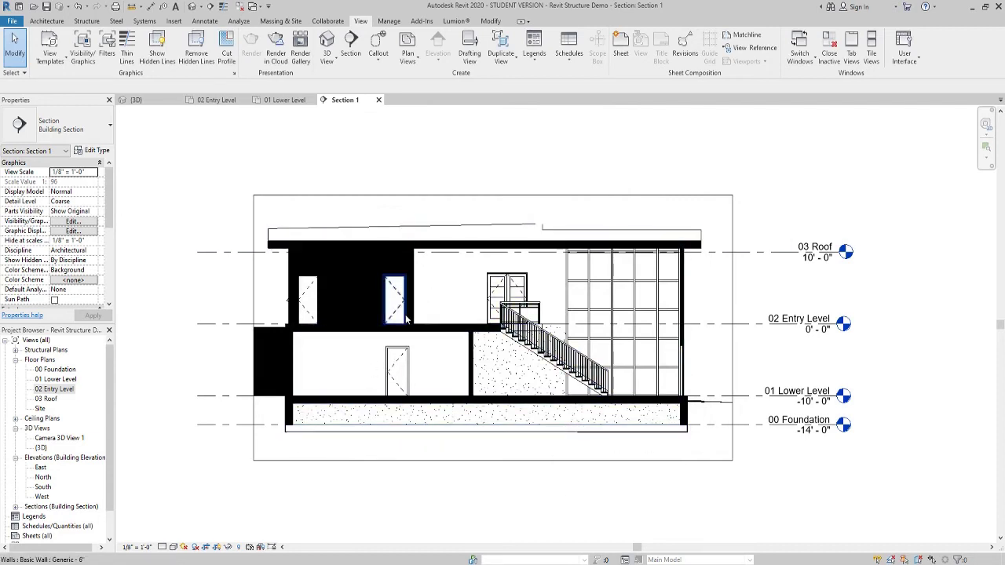
click(78, 6)
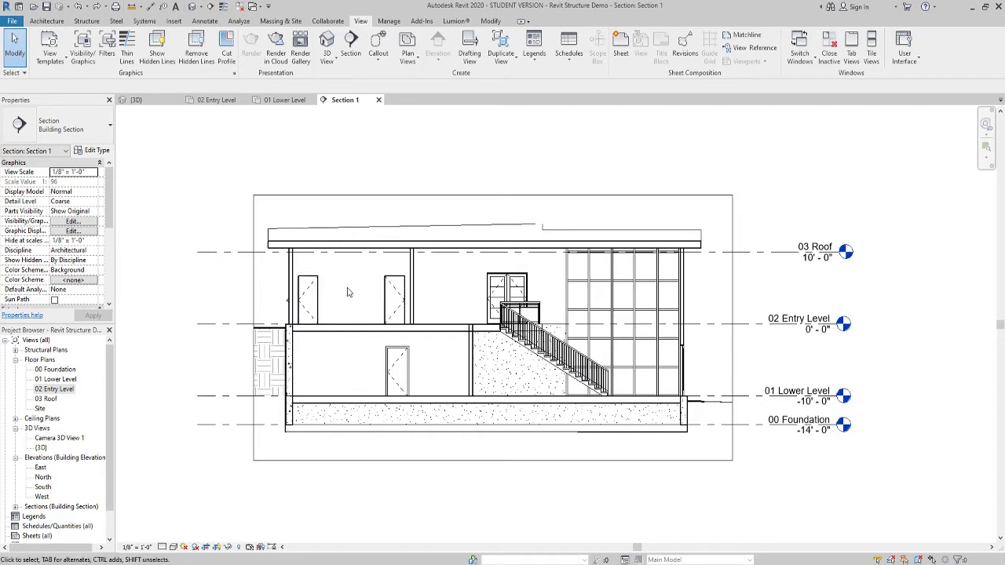
In the 02 Entry Level plan, move the section line off the interior door wall, slightly into the corridor beside it
double_click(53, 389)
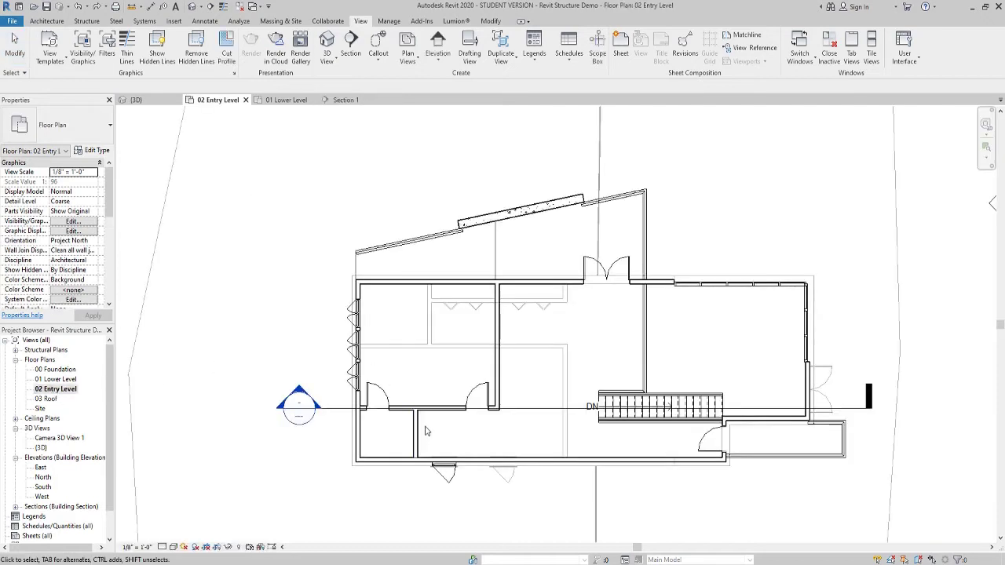
scroll(524, 400, up, 5)
click(523, 397)
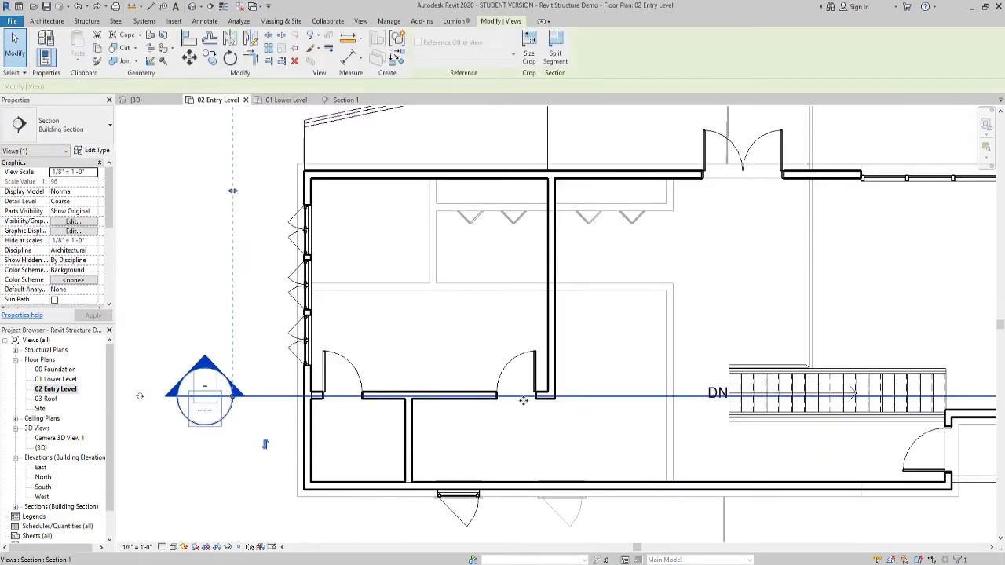
click(527, 454)
scroll(528, 453, down, 2)
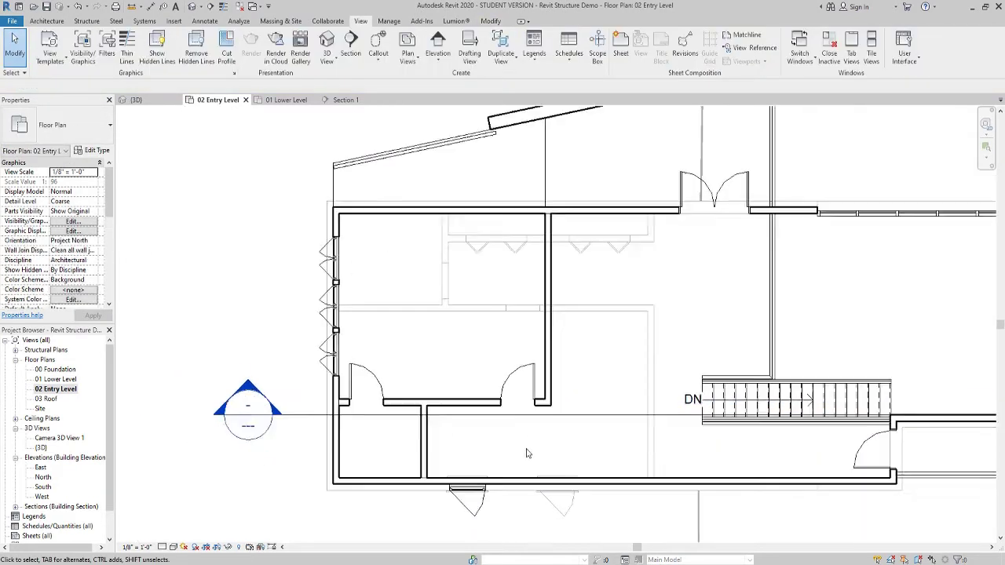
middle_drag(569, 450, 485, 442)
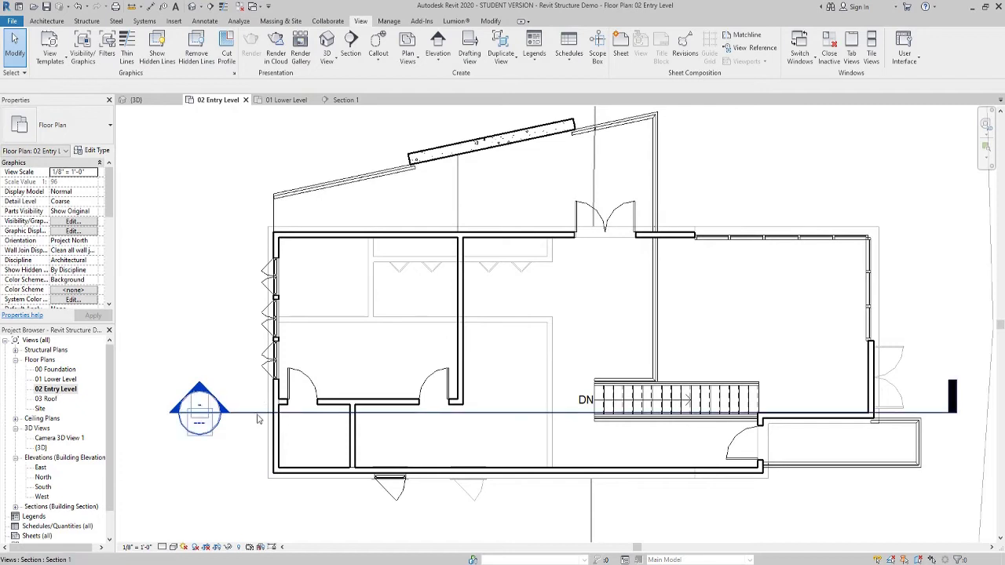
Open the relocated section's view from the plan and expand the building sections in the project's view list
right_click(298, 414)
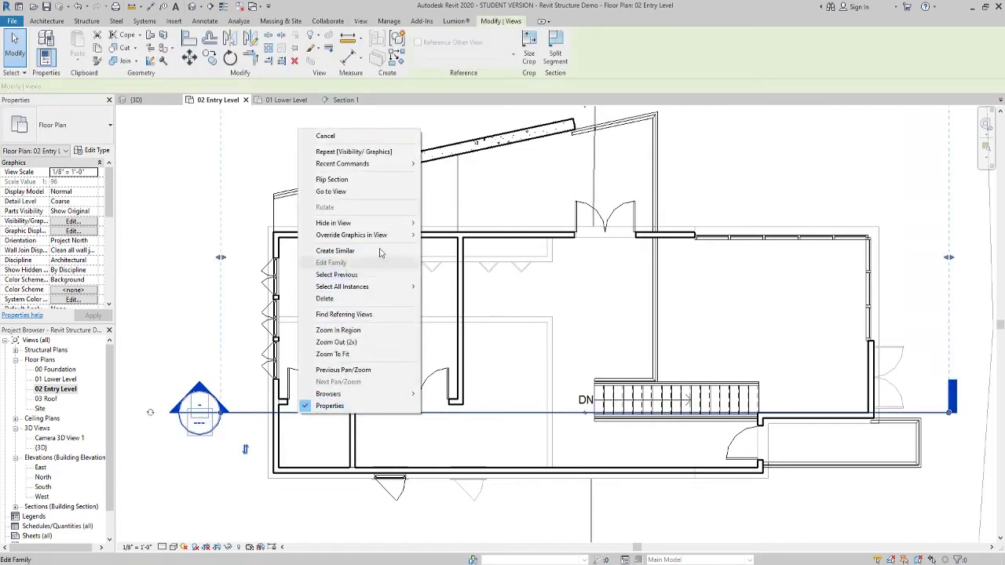
click(369, 192)
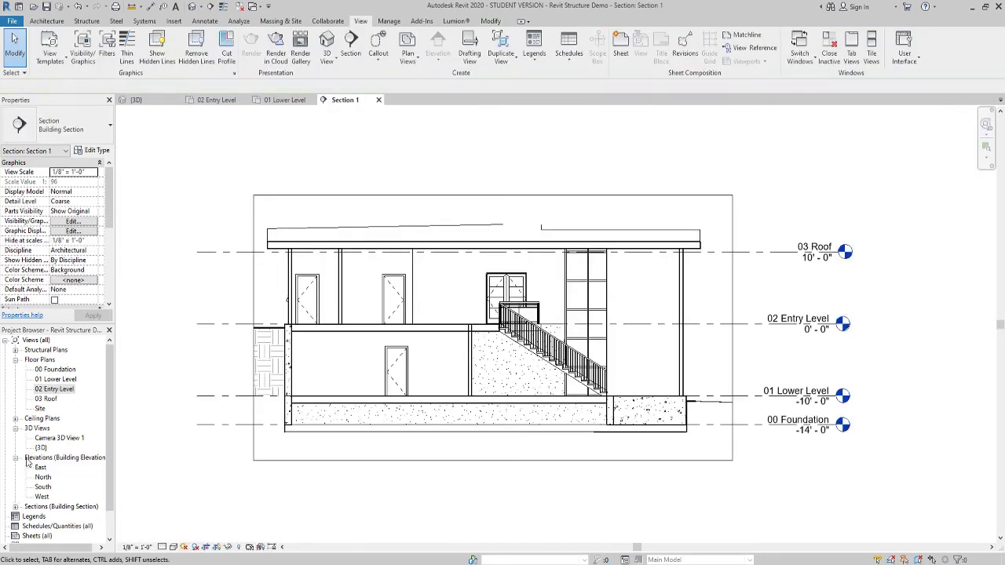
click(15, 508)
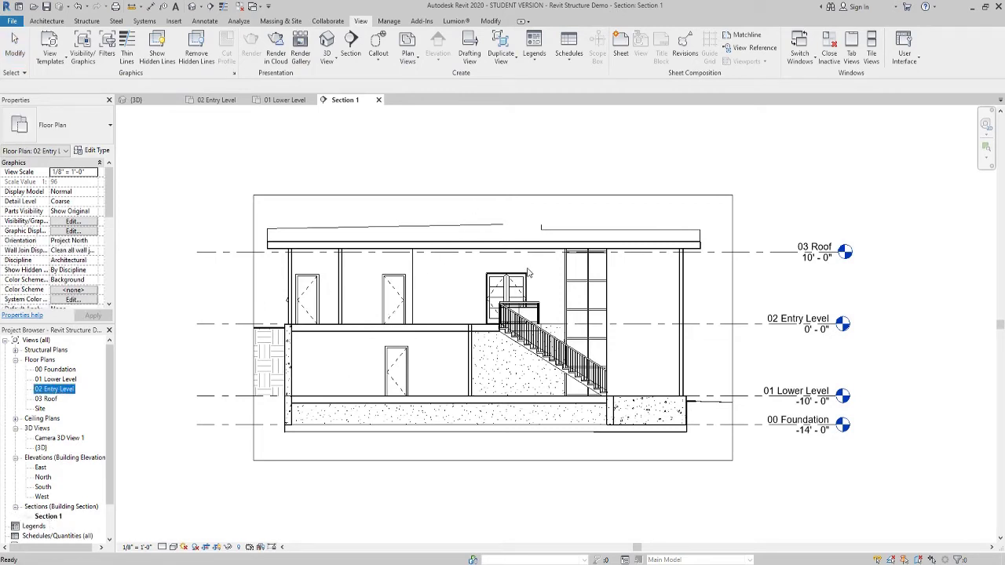
Set the cut pattern foreground to Solid fill again for every model category in Section 1
click(766, 197)
key(v)
key(v)
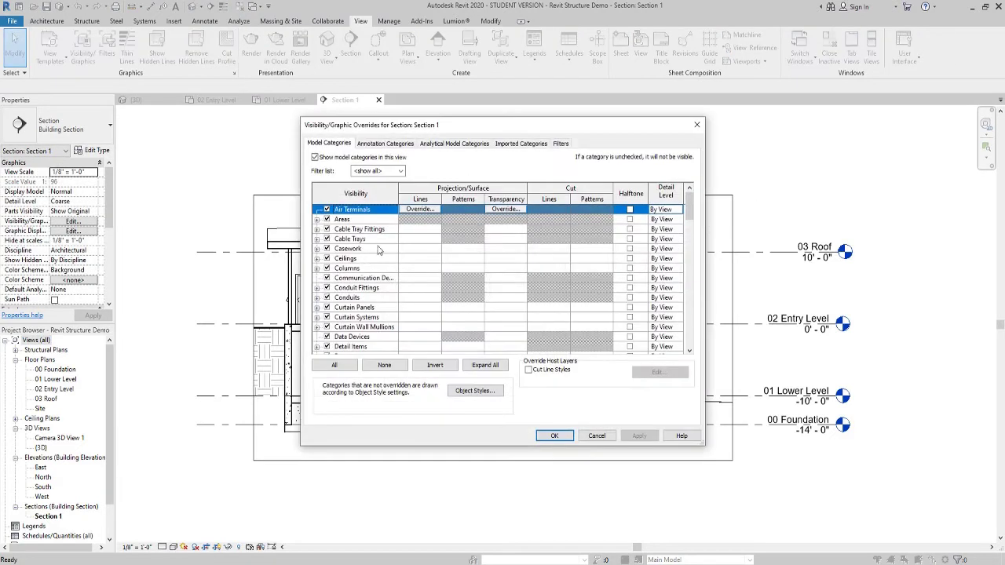
click(334, 365)
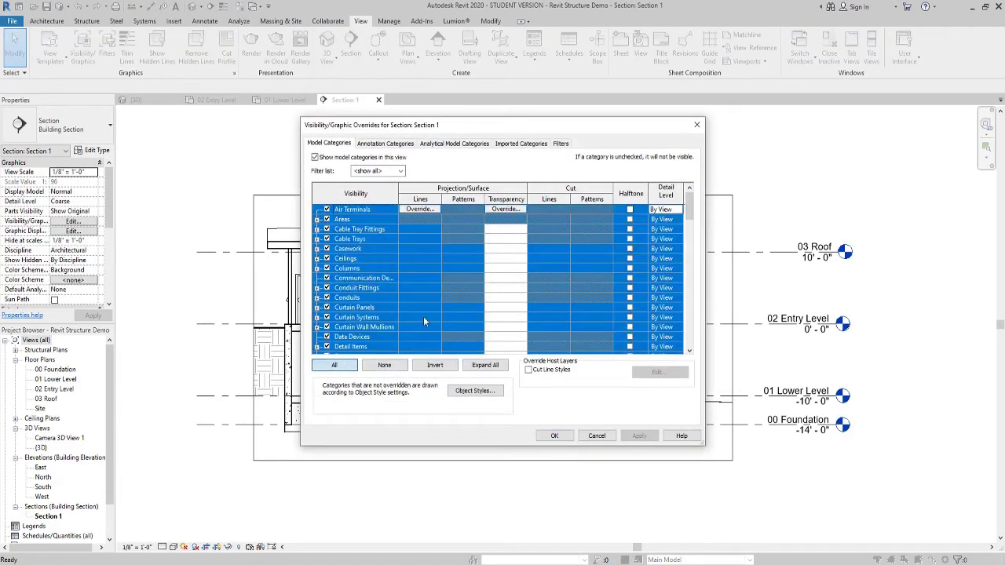
click(592, 248)
click(592, 248)
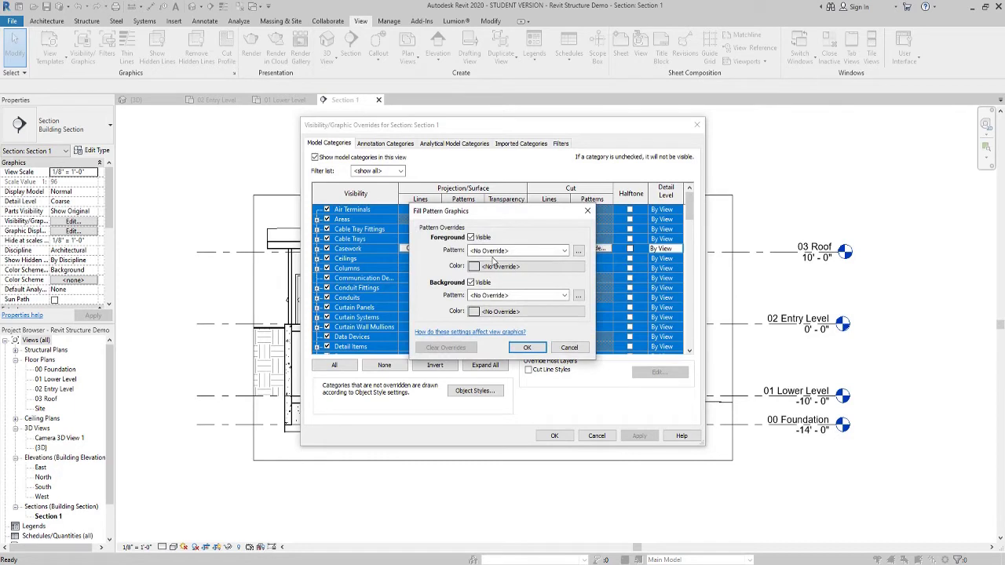
click(494, 251)
click(502, 266)
Set the foreground cut fill color to Black for all categories, and undo the applied overrides
click(502, 269)
click(393, 296)
click(534, 378)
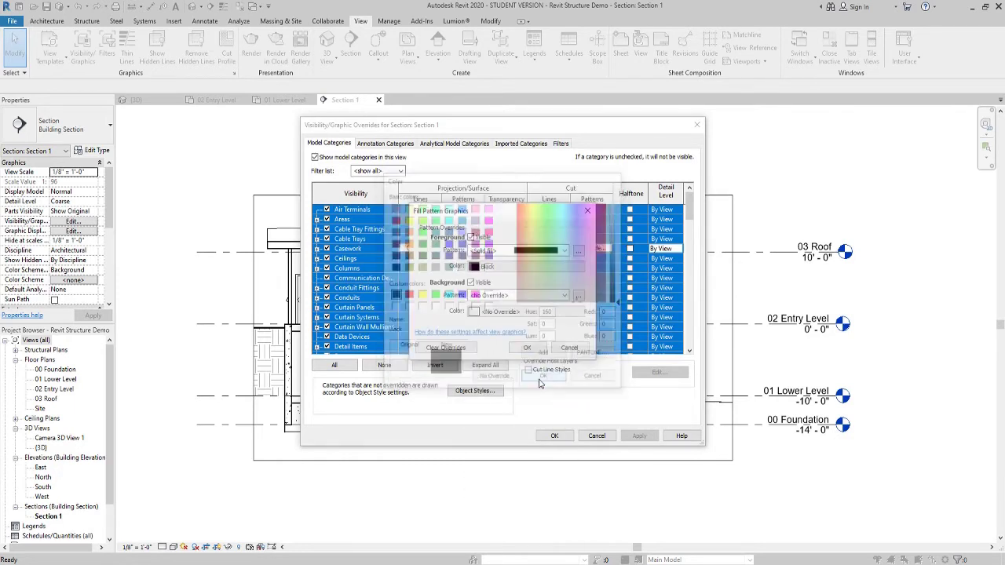
click(537, 350)
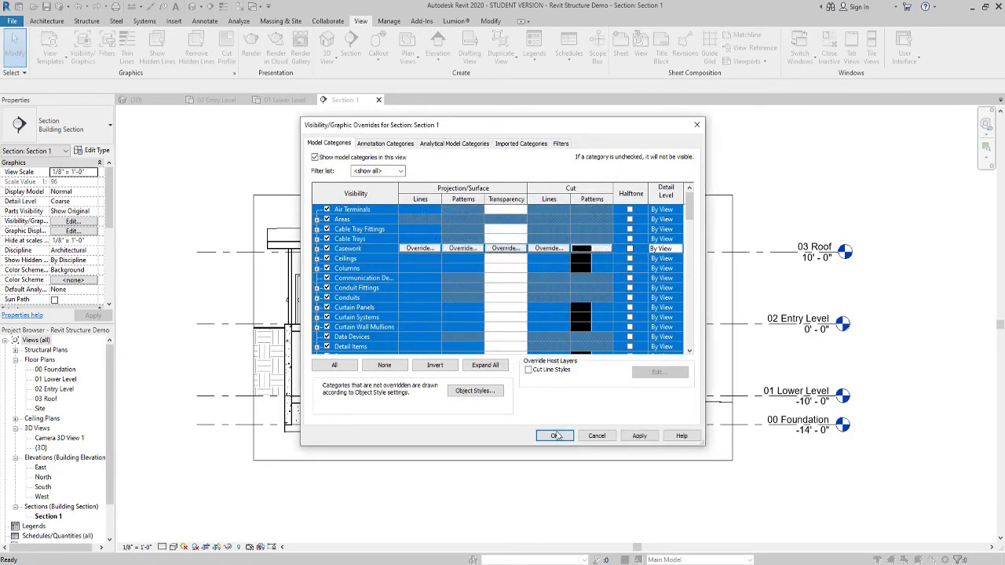
click(554, 436)
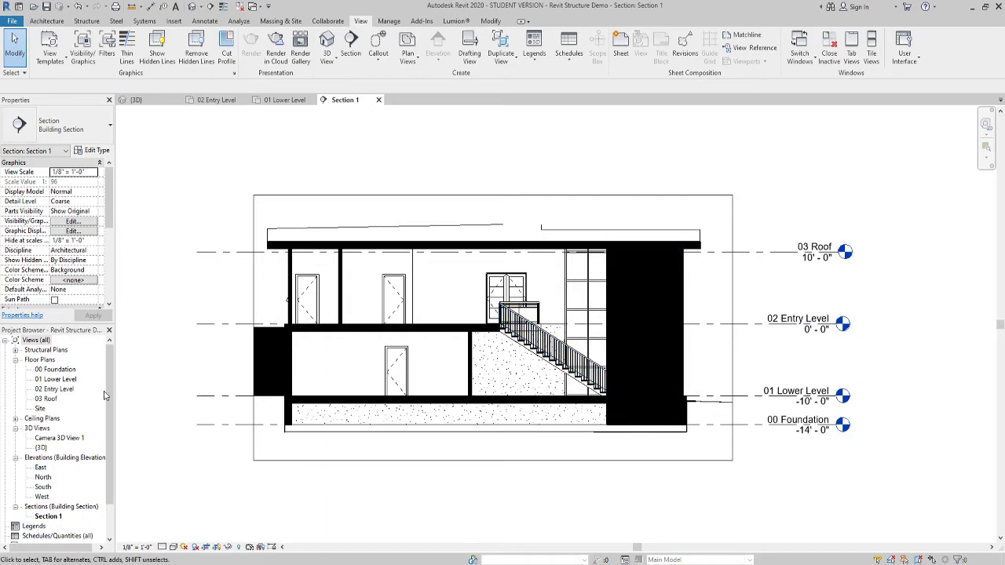
click(77, 7)
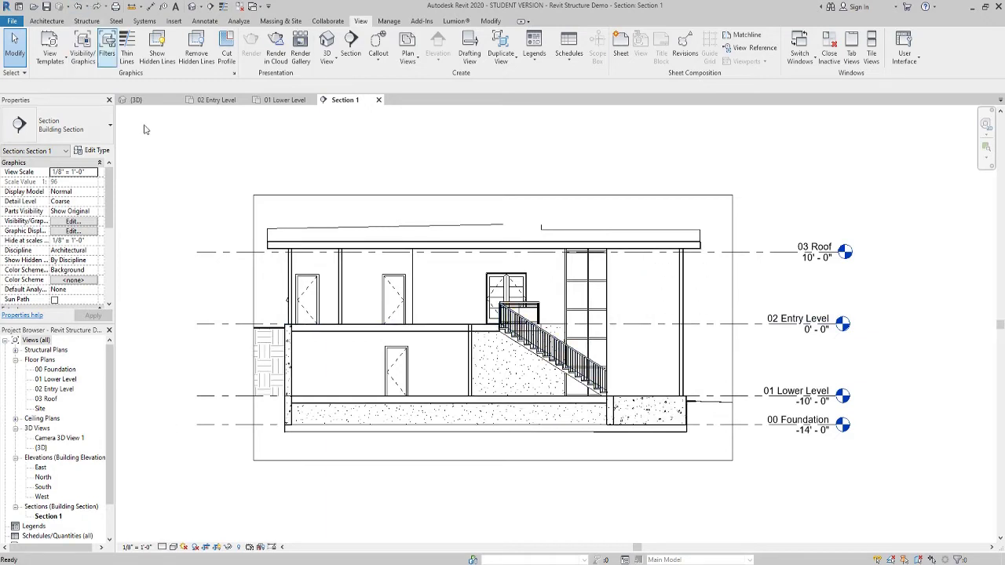
Open the 01 Lower Level floor plan to check where the section line runs
double_click(52, 389)
double_click(57, 380)
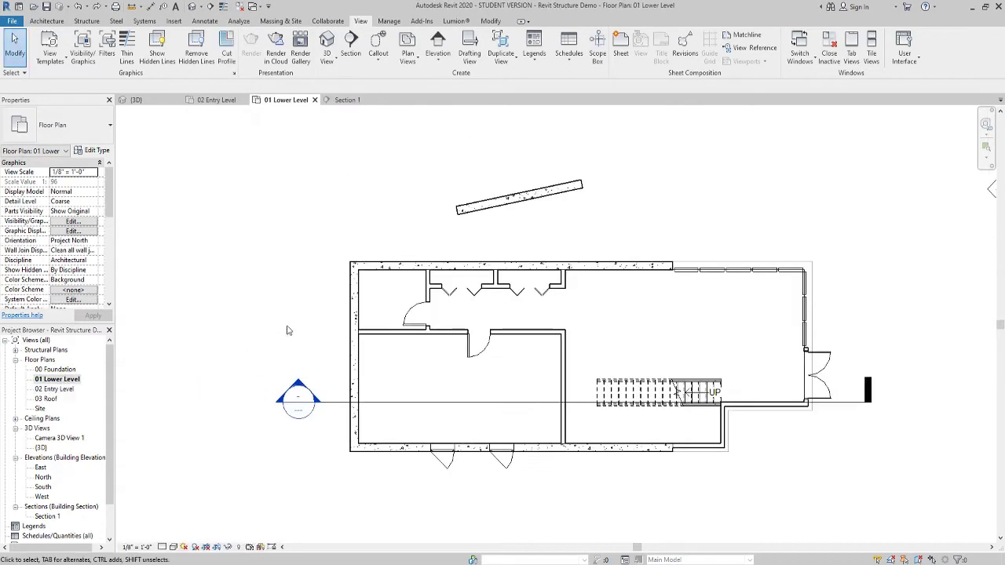
Open the 02 Entry Level floor plan and tag all its untagged doors and windows without leaders
double_click(54, 389)
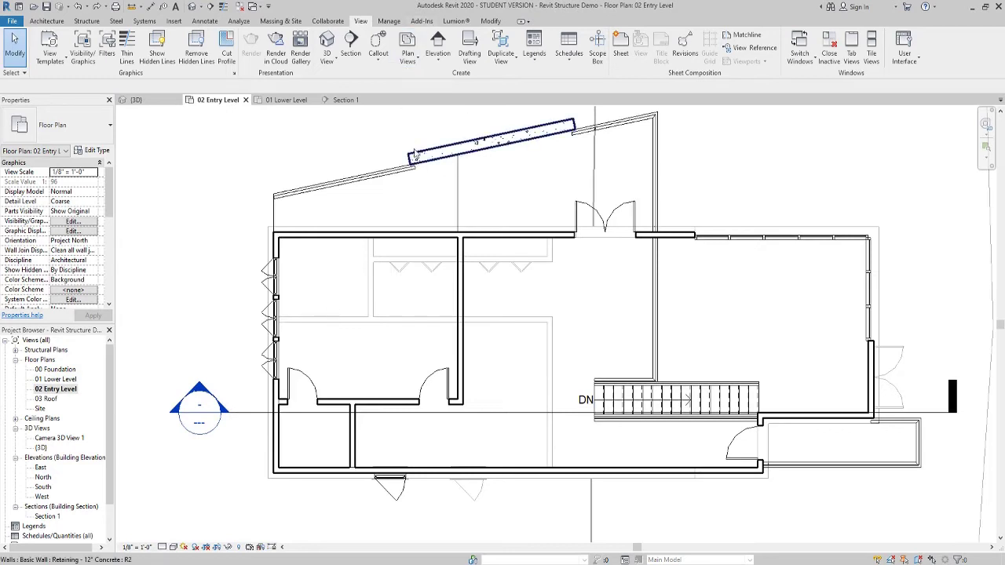
click(205, 20)
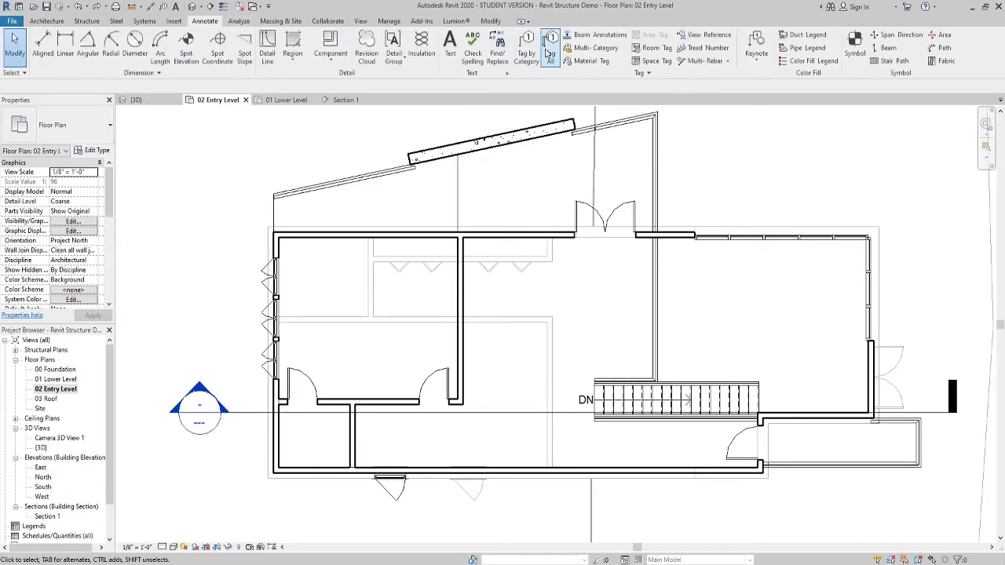
click(549, 49)
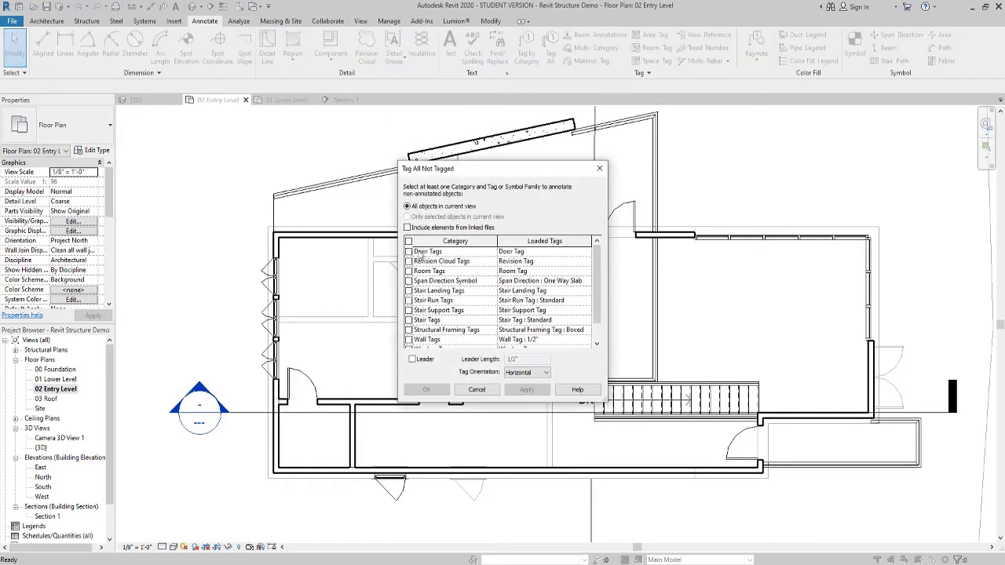
scroll(440, 275, down, 1)
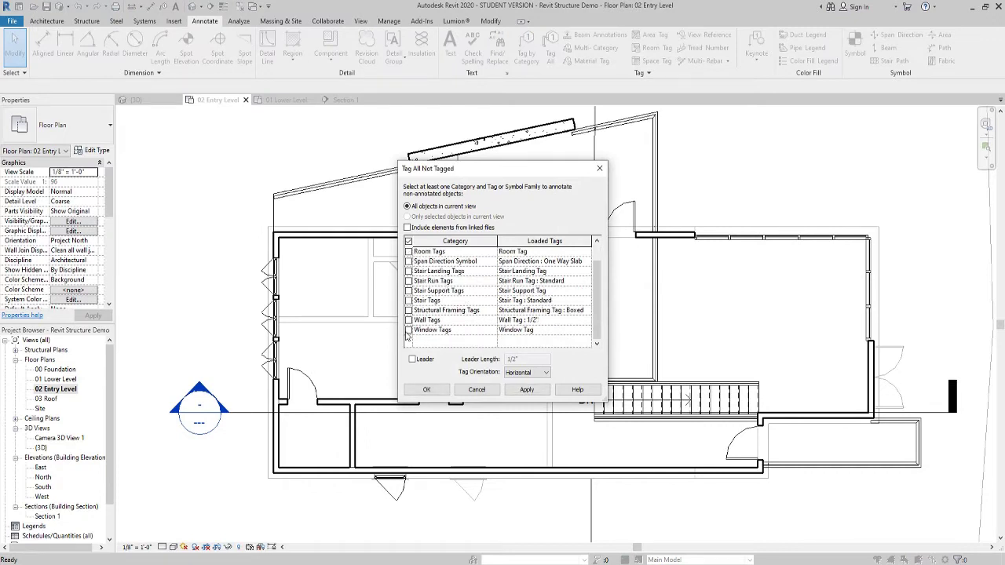
click(527, 390)
click(427, 389)
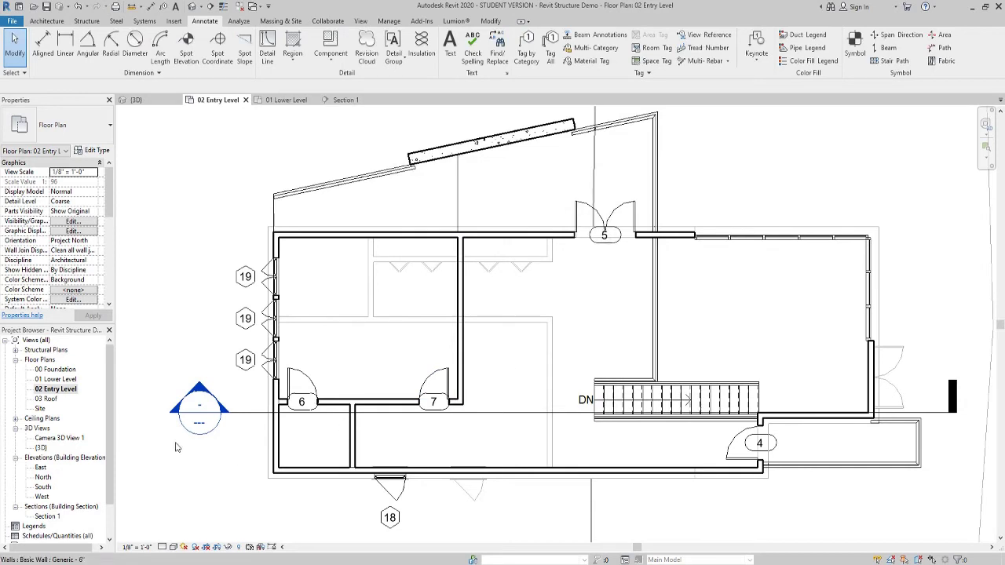
Open the 01 Lower Level floor plan and tag all its untagged doors and windows without leaders
double_click(53, 380)
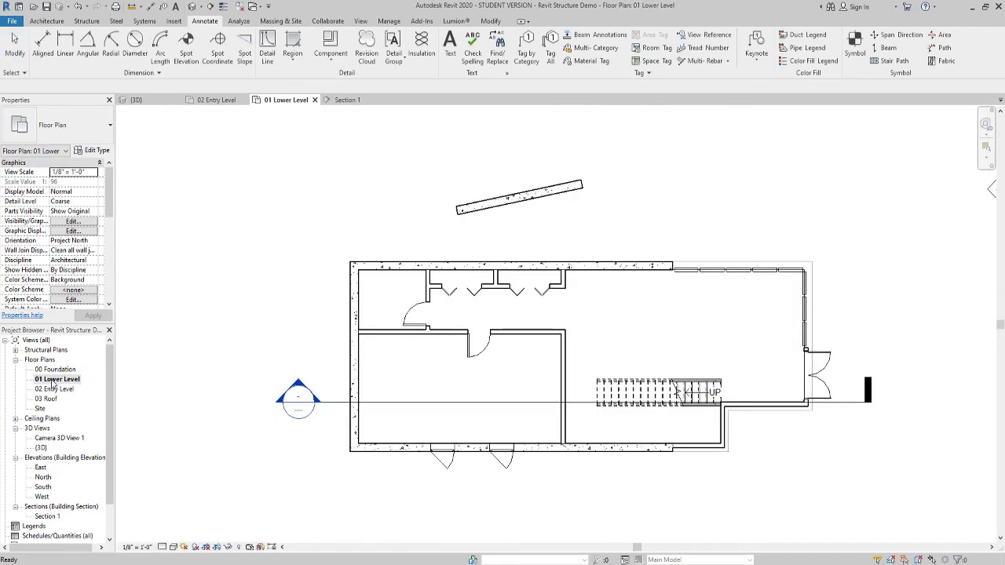
click(550, 49)
click(408, 251)
scroll(409, 330, down, 1)
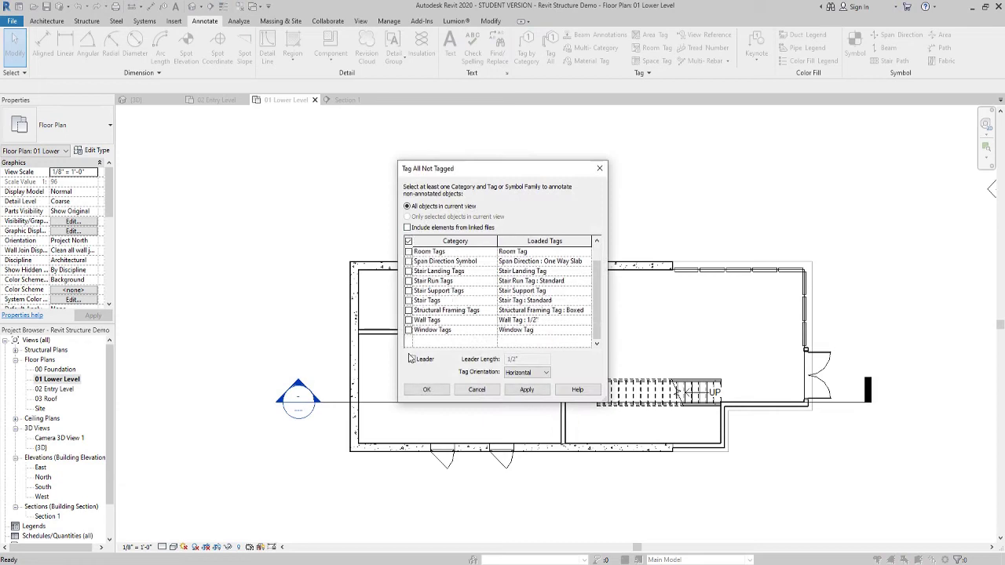
click(526, 389)
click(426, 389)
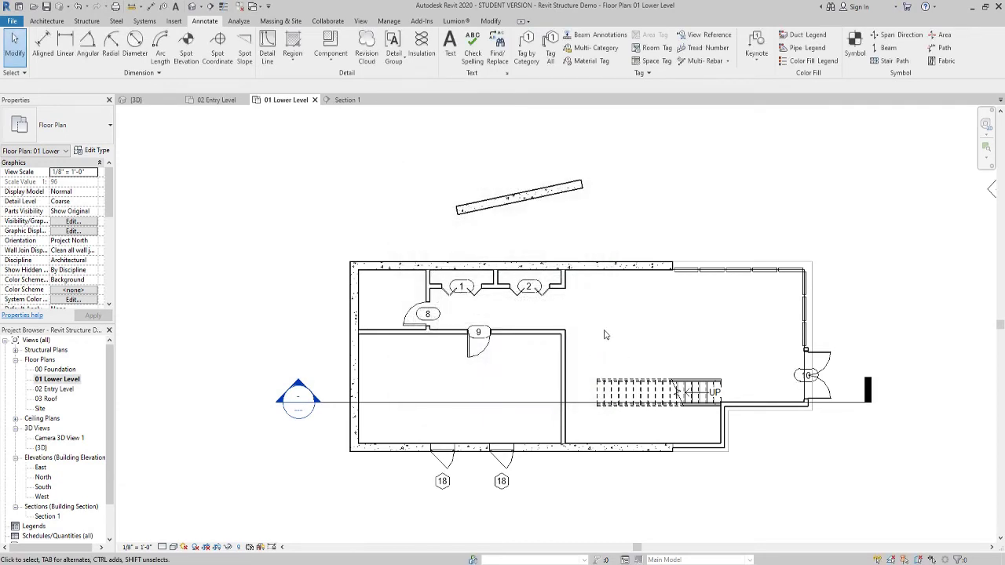
middle_drag(595, 332, 539, 308)
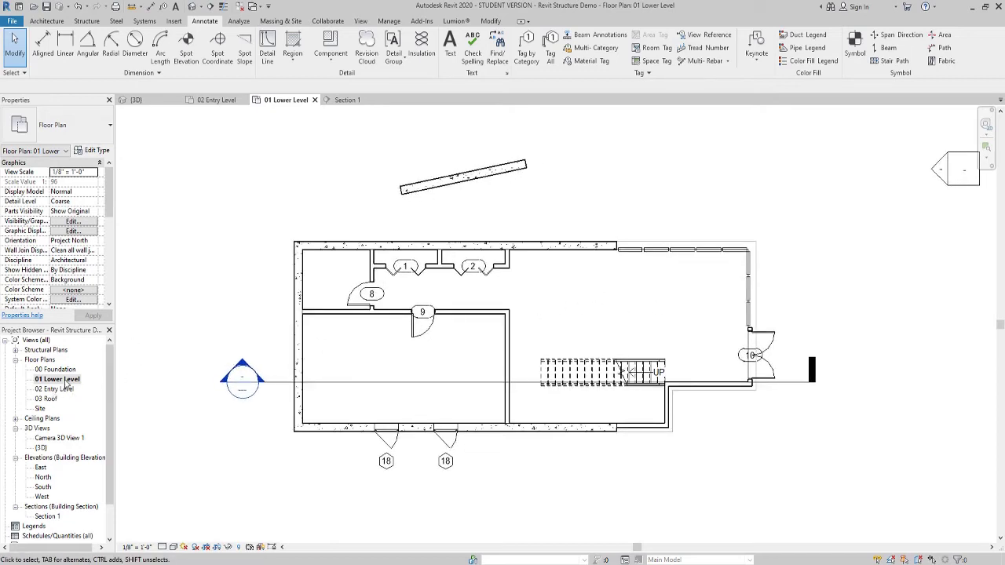
Create a new schedule for the Doors category with the name Door Schedule, scheduling building components in the New Construction phase
scroll(31, 487, down, 2)
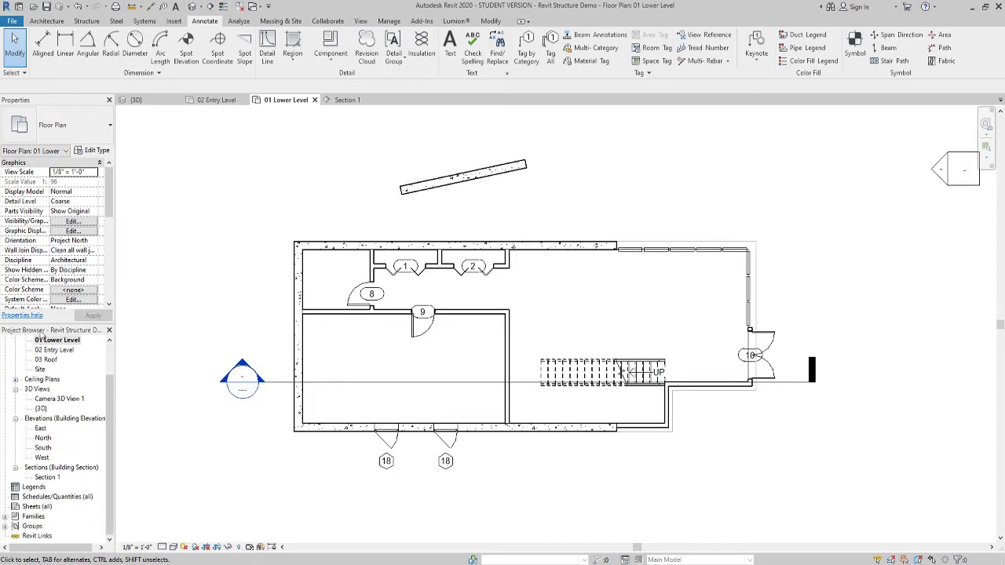
right_click(41, 497)
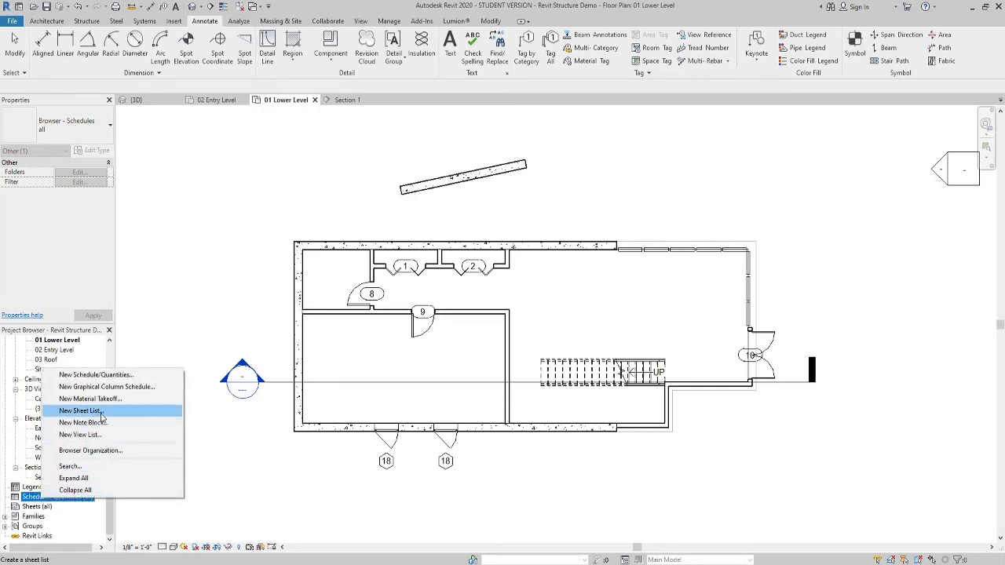
click(109, 377)
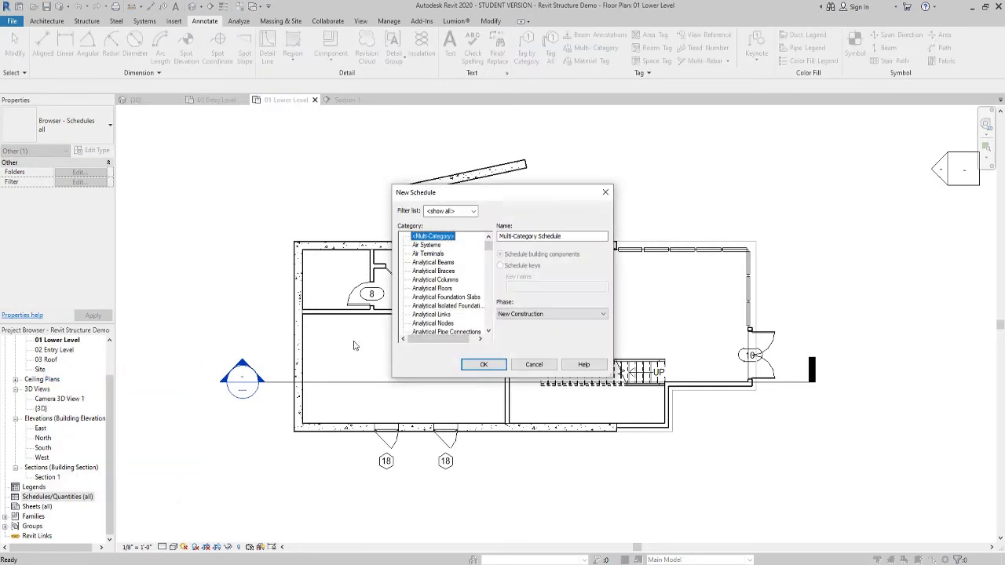
scroll(428, 296, down, 3)
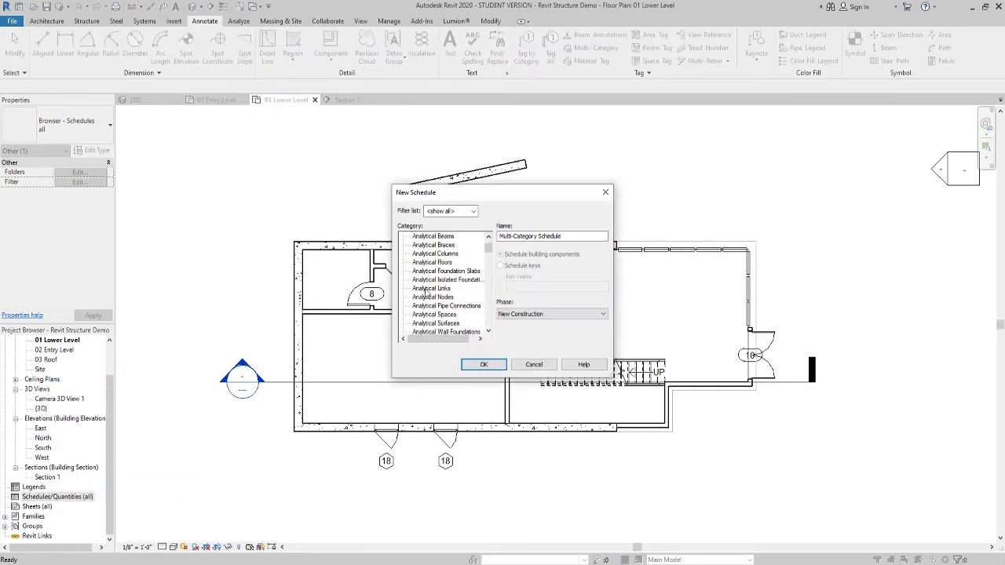
scroll(428, 295, down, 5)
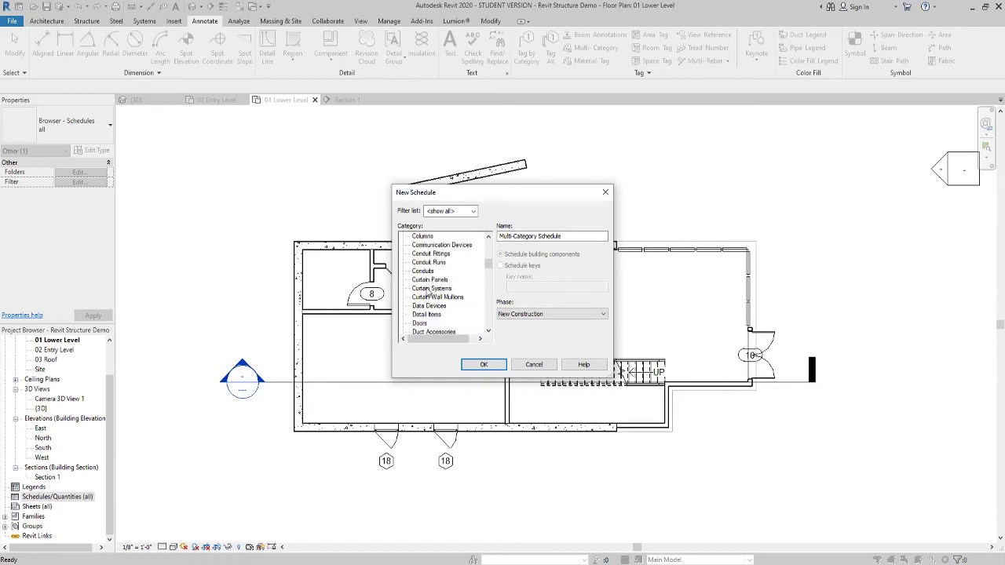
scroll(420, 322, down, 1)
click(421, 314)
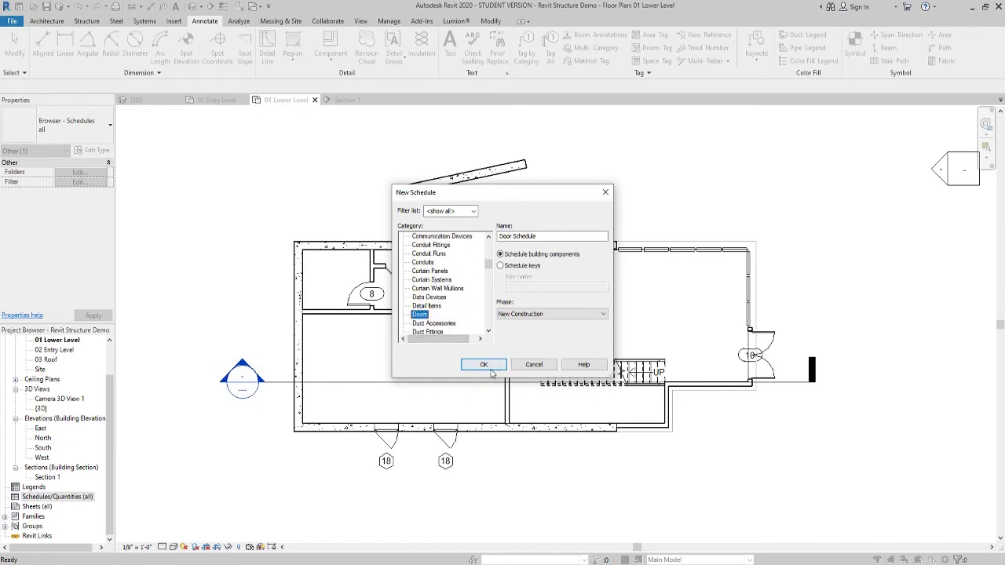
click(484, 364)
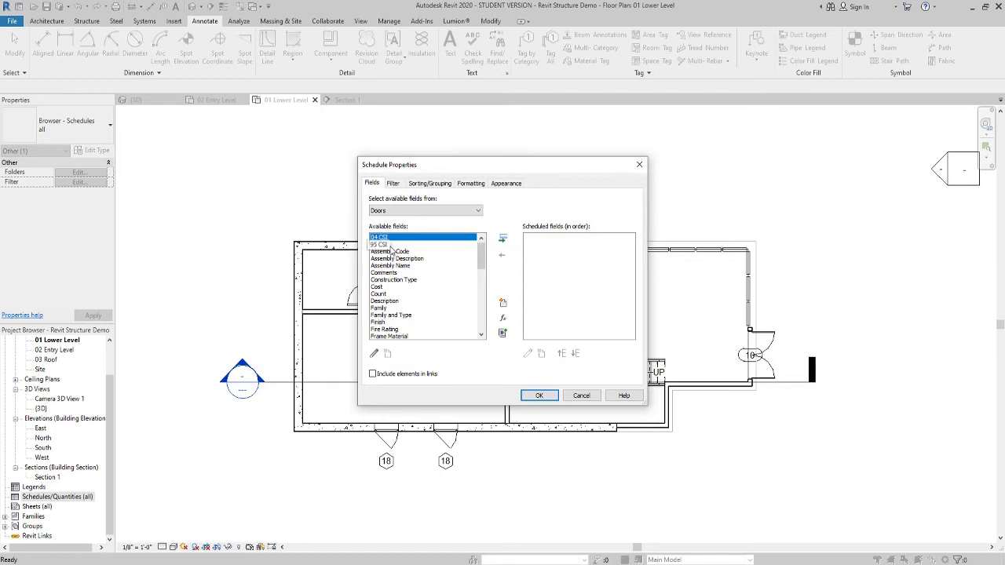
Add the Family and Type and Mark fields to the door schedule
scroll(392, 299, down, 1)
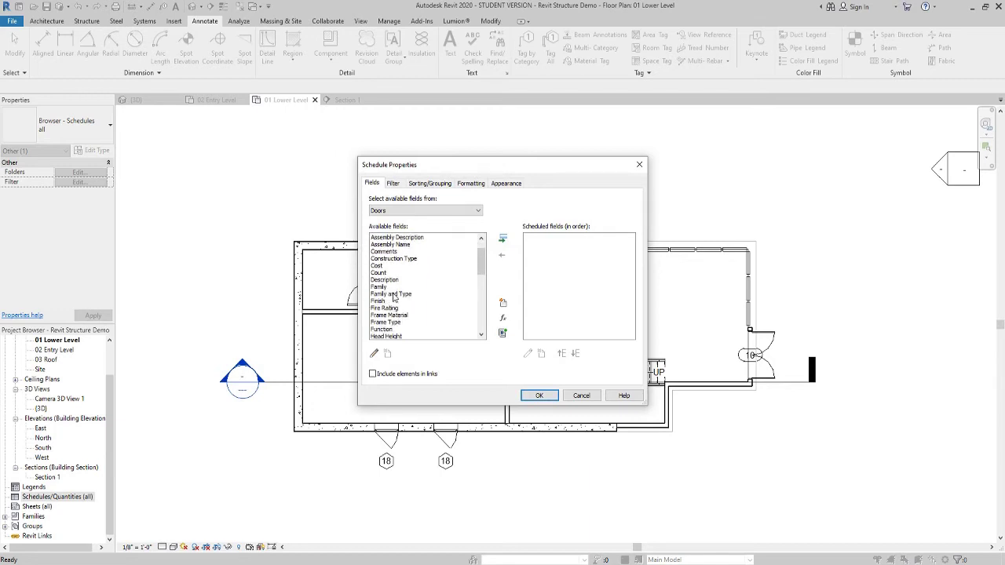
click(393, 293)
click(503, 238)
scroll(393, 306, down, 1)
scroll(394, 308, down, 2)
click(384, 321)
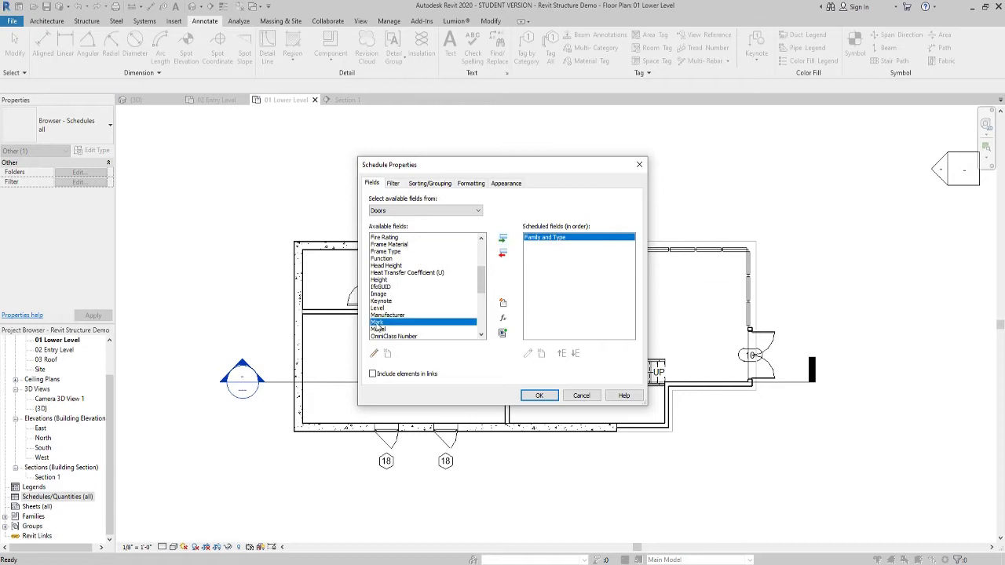
click(503, 238)
Add the Height and Width fields to the door schedule
scroll(388, 290, up, 3)
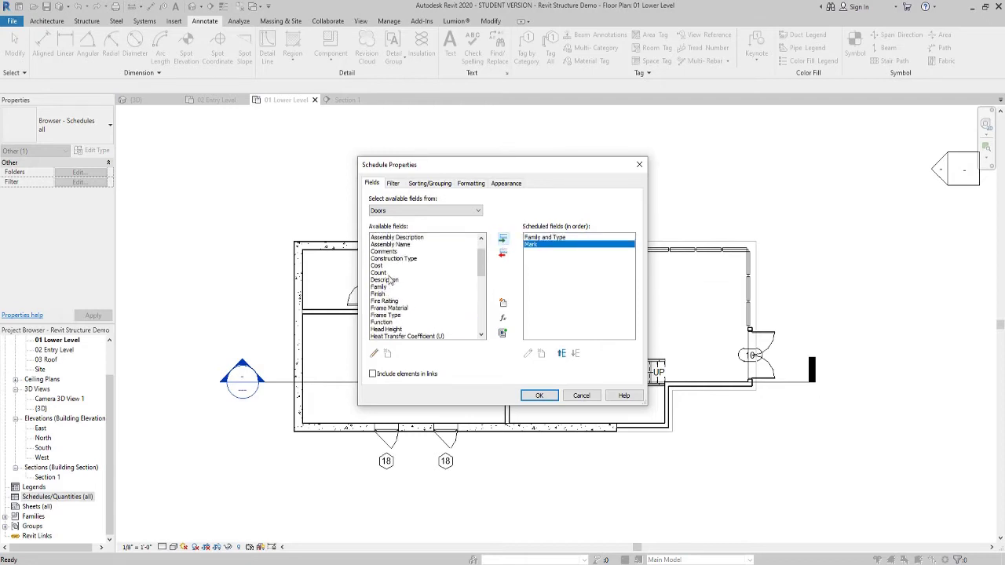
scroll(390, 280, down, 3)
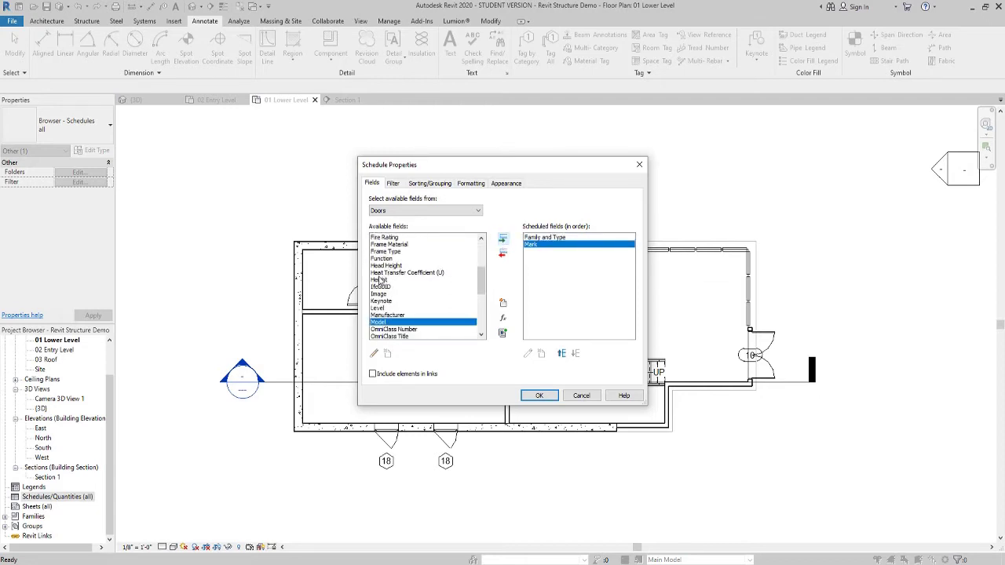
click(380, 280)
click(502, 238)
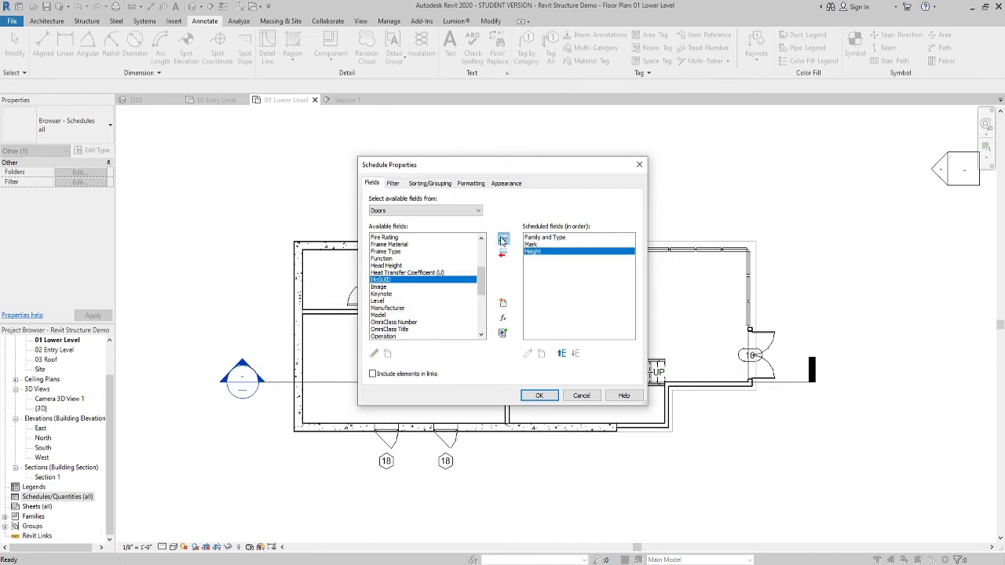
scroll(397, 314, down, 5)
scroll(390, 288, down, 2)
click(378, 330)
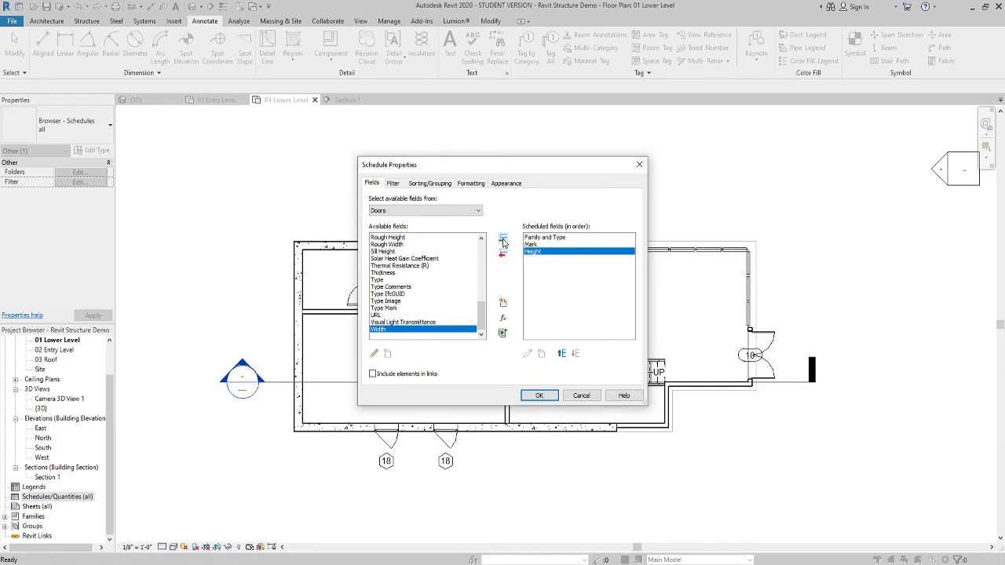
click(502, 238)
Reorder the scheduled fields to Mark, Family and Type, Width, Height and generate the door schedule
click(536, 252)
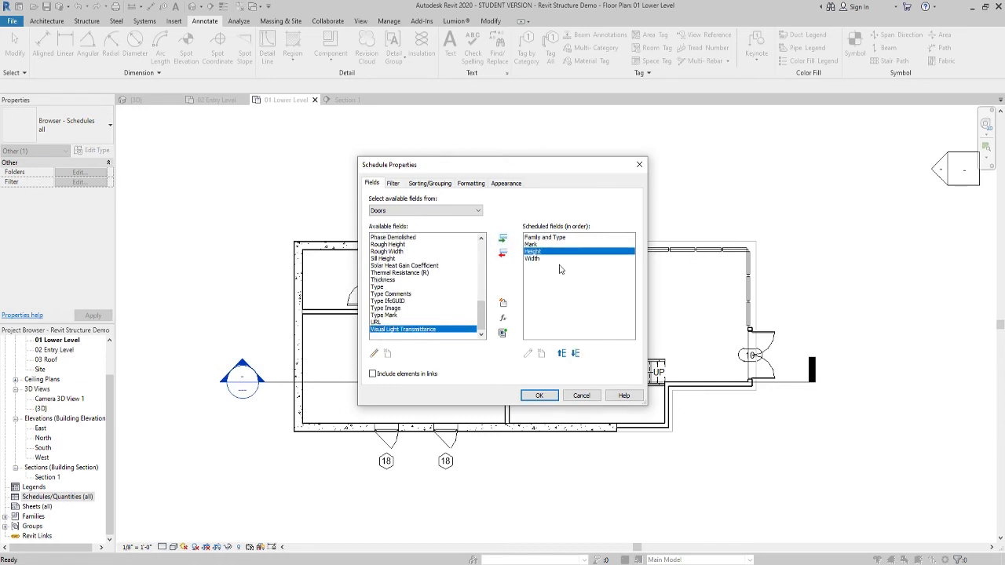
click(556, 244)
click(562, 353)
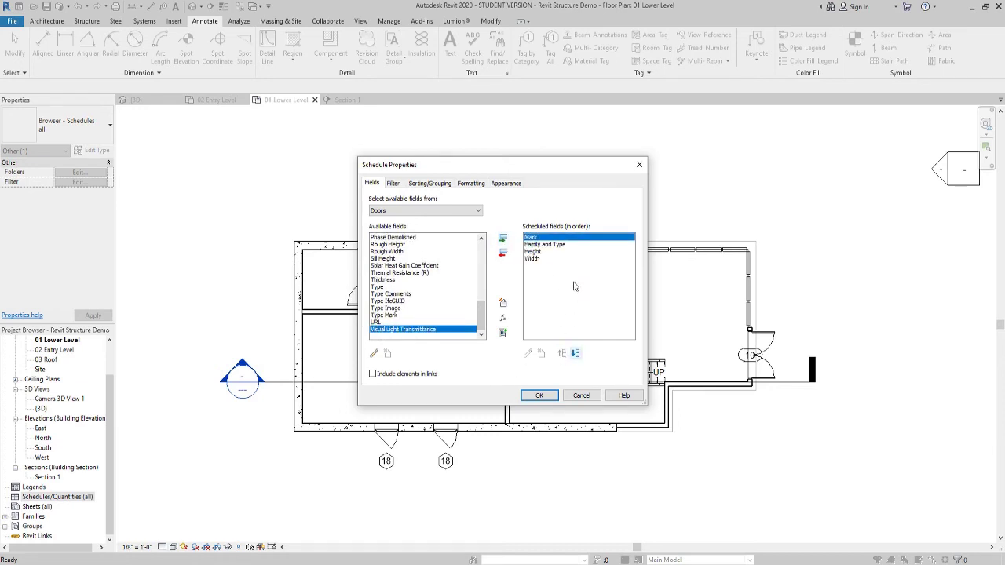
click(540, 259)
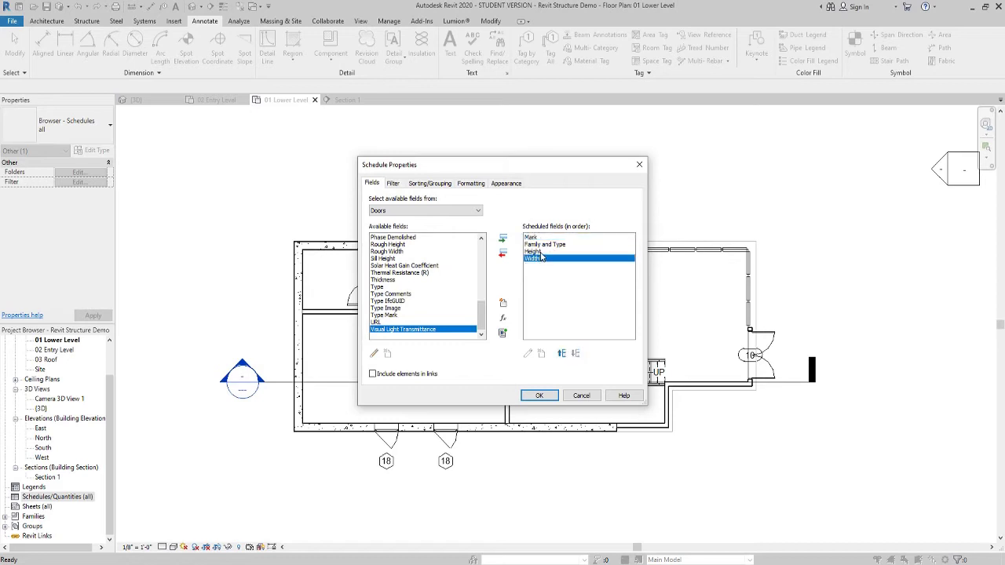
click(562, 354)
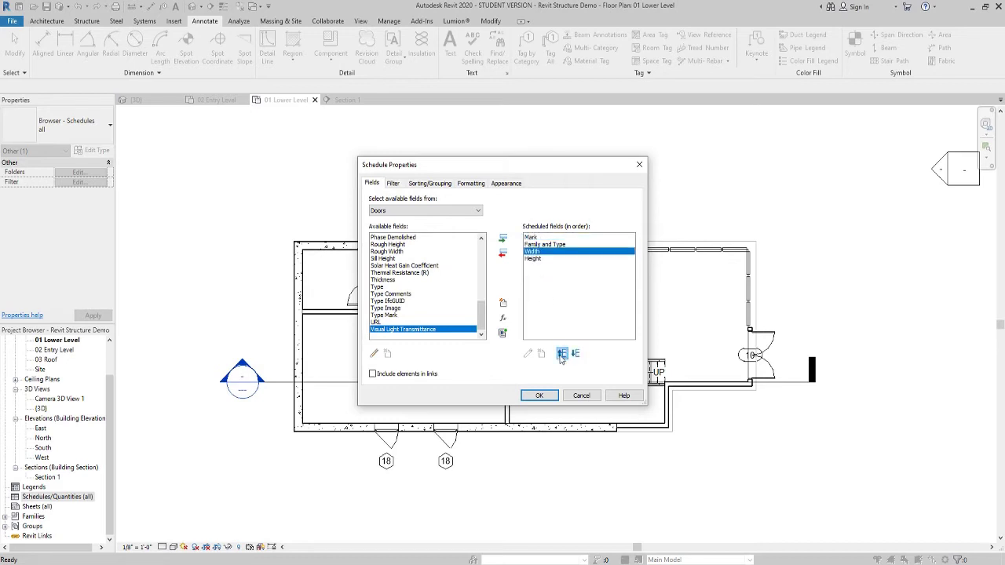
click(550, 395)
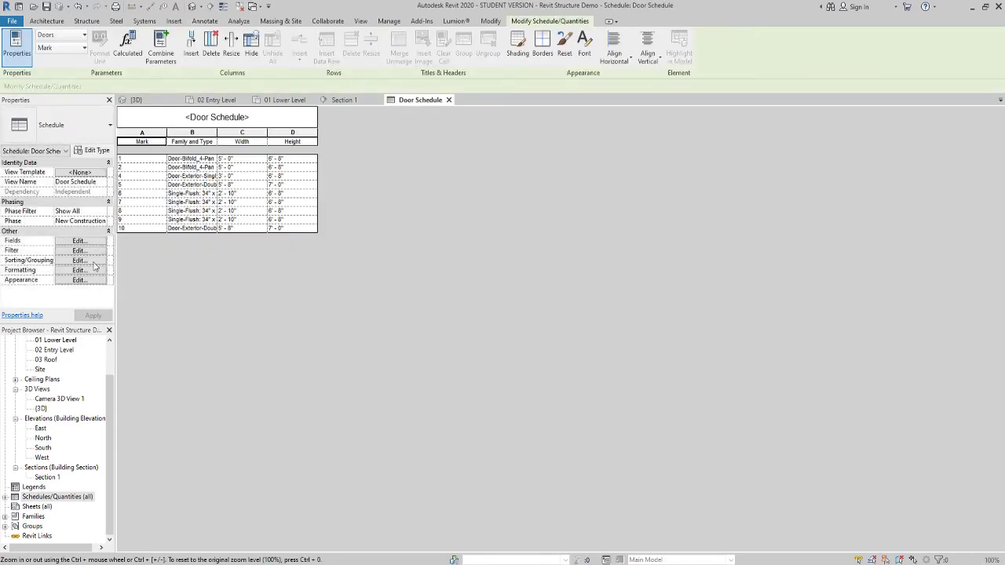
Sort the door schedule by Mark in ascending order, keeping every instance itemized
click(93, 261)
click(374, 185)
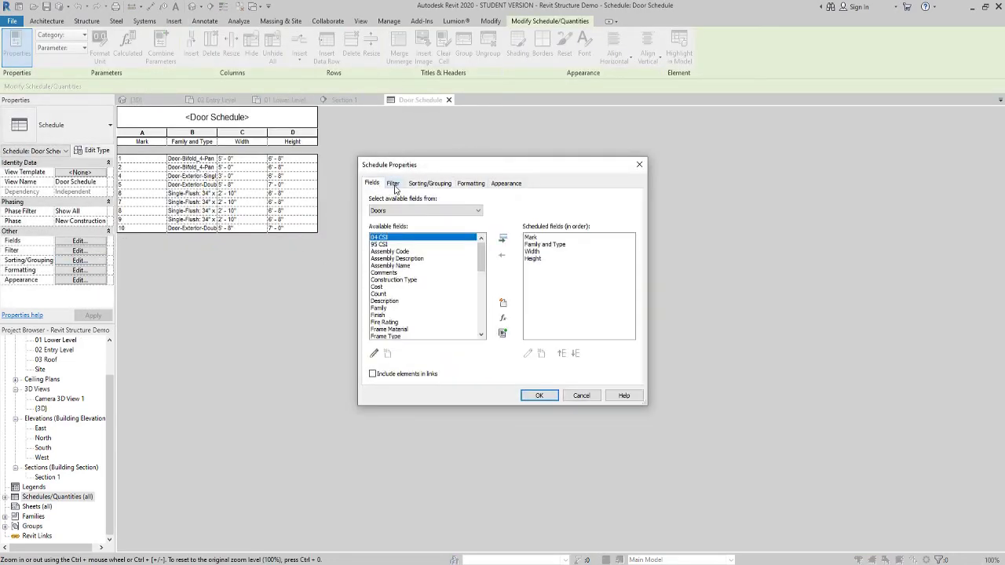
click(392, 184)
click(448, 185)
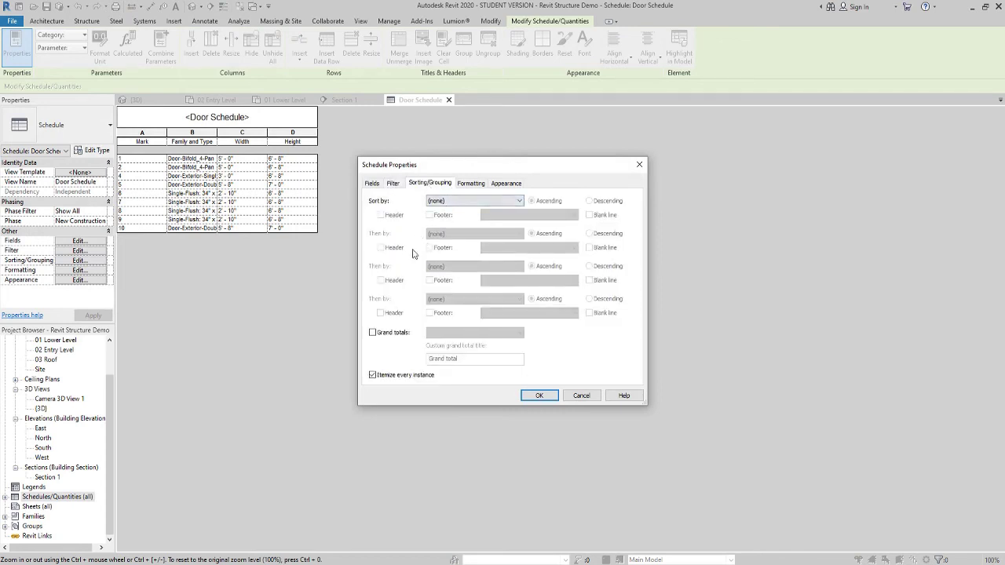
click(471, 201)
click(437, 219)
click(540, 395)
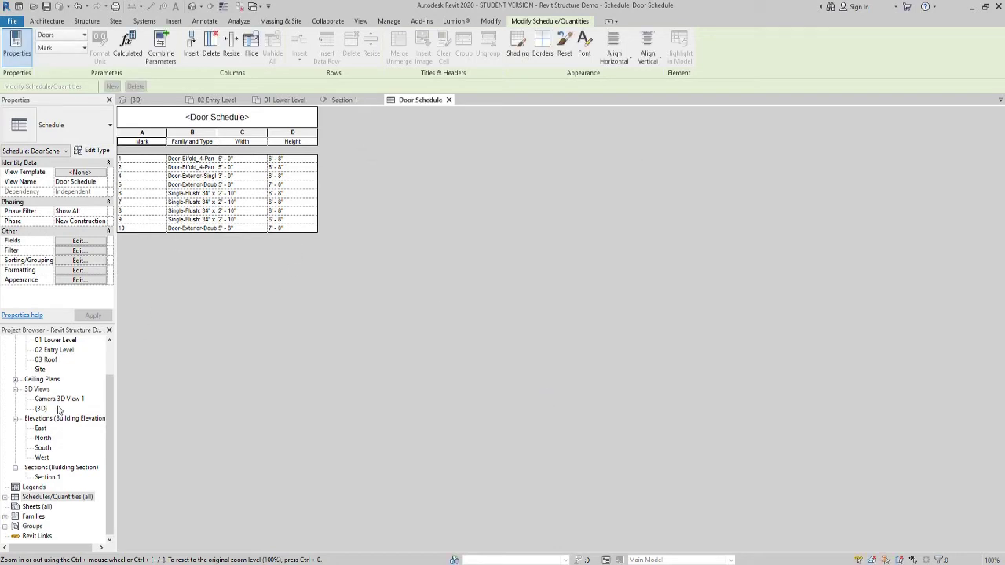
Review the door tags on the 02 Entry Level and 01 Lower Level plans and reopen the Door Schedule to compare
scroll(49, 361, up, 1)
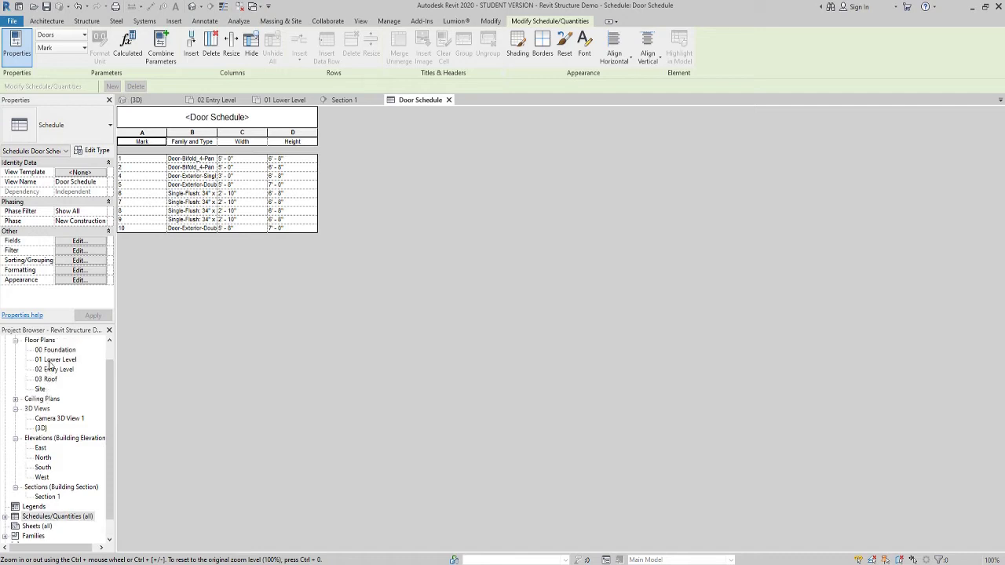
double_click(73, 370)
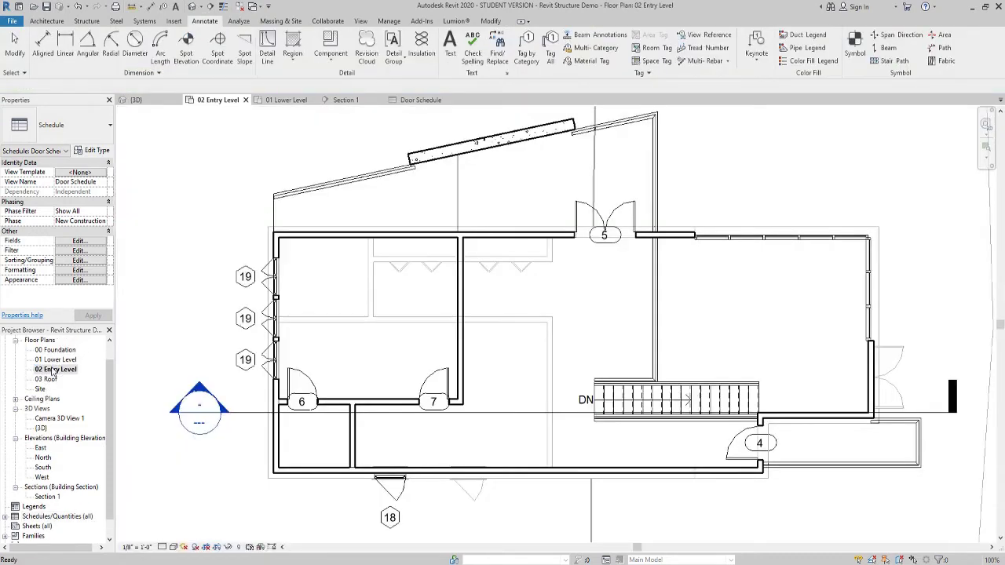
double_click(67, 362)
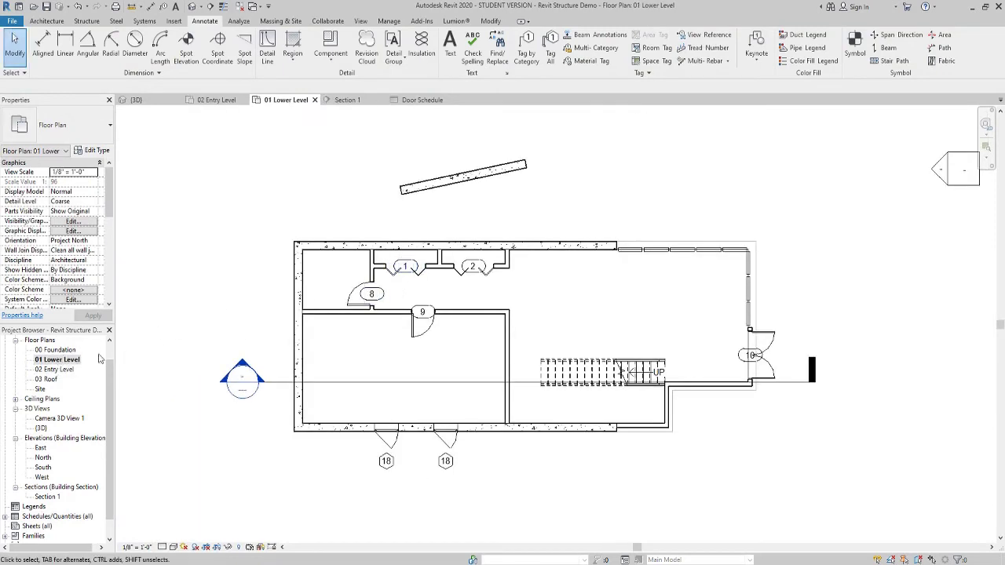
click(12, 525)
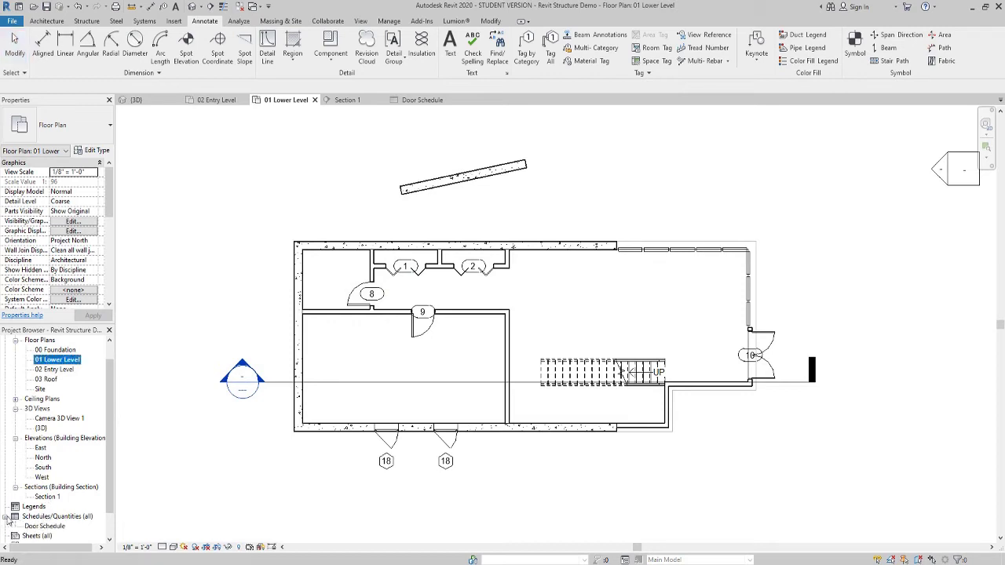
double_click(43, 526)
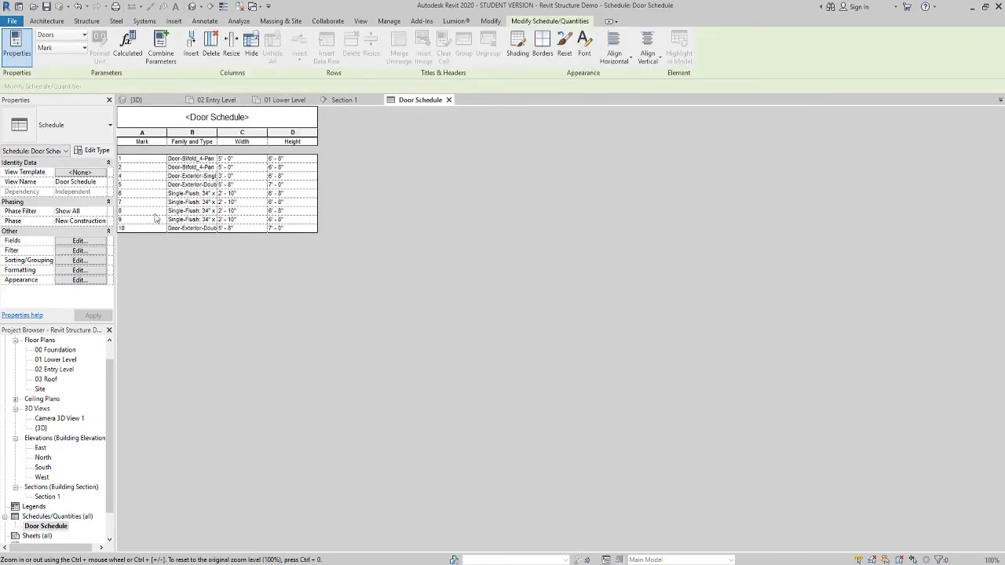
In the Door Schedule, change the Family and Type of door mark 1 to Single-Flush: 30" x 80"
click(196, 160)
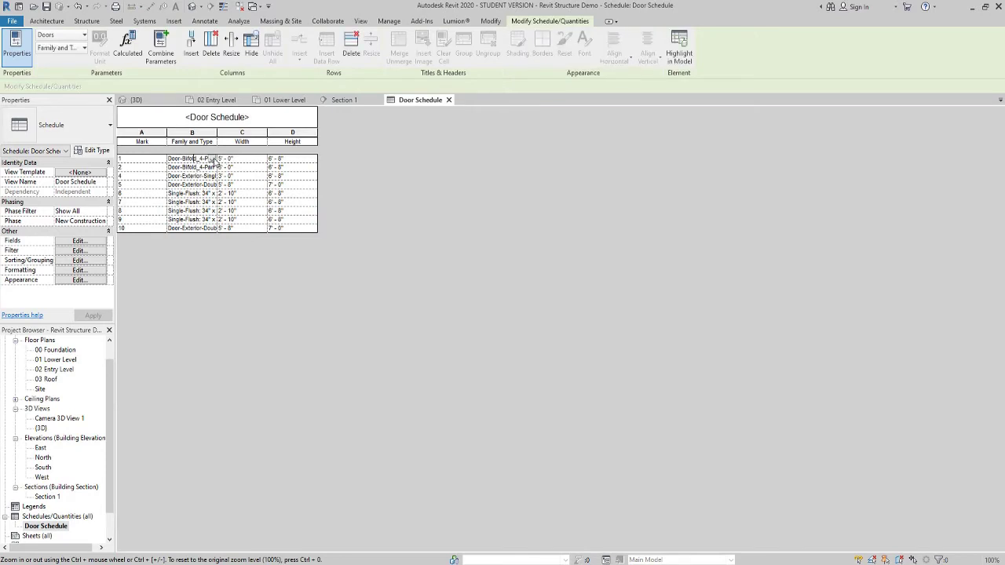
click(212, 160)
click(206, 191)
On the 01 Lower Level plan, switch door 1 to the Door-Bifold_4-Panel_SMARTBIM type
double_click(55, 360)
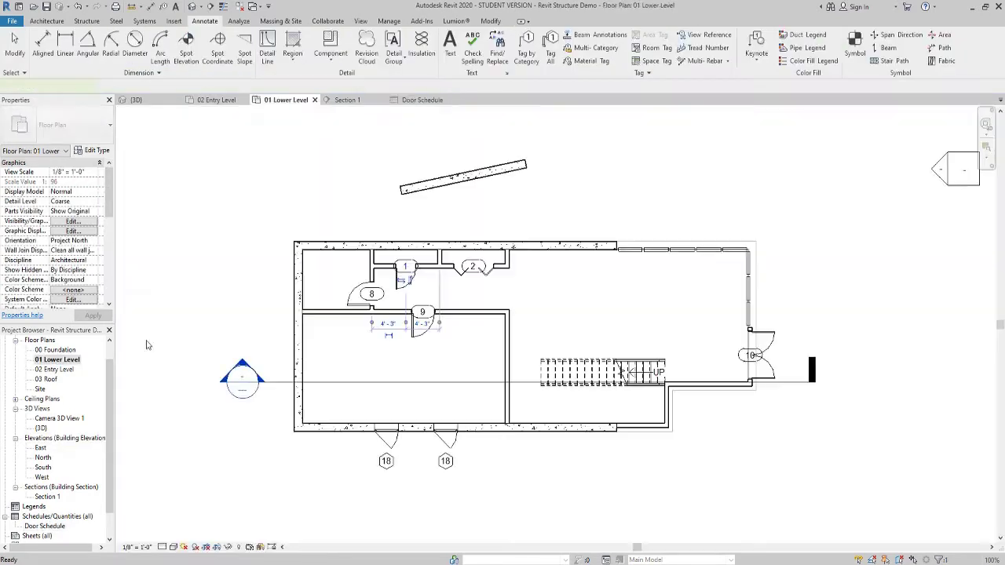
click(400, 279)
scroll(397, 284, up, 5)
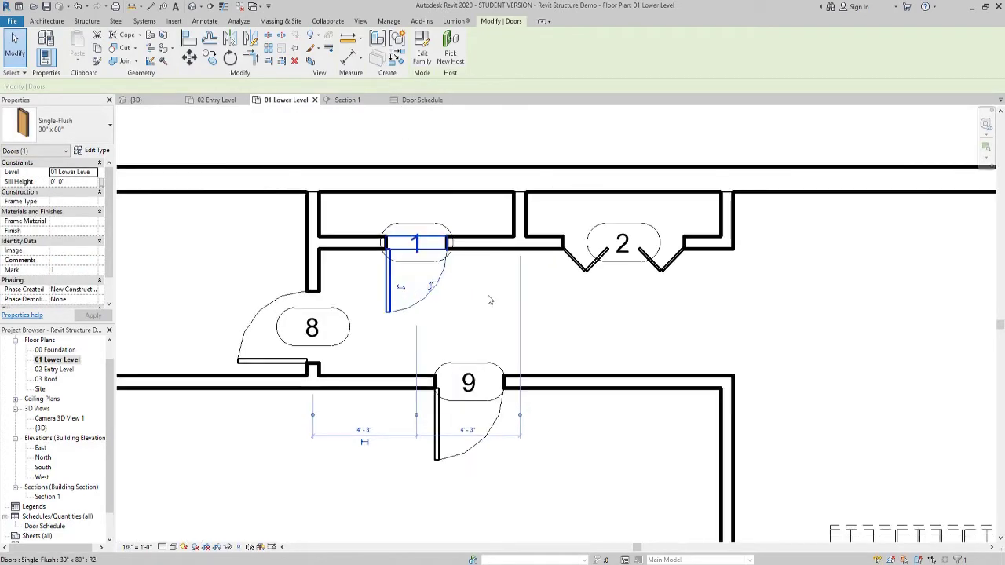
click(444, 292)
click(443, 295)
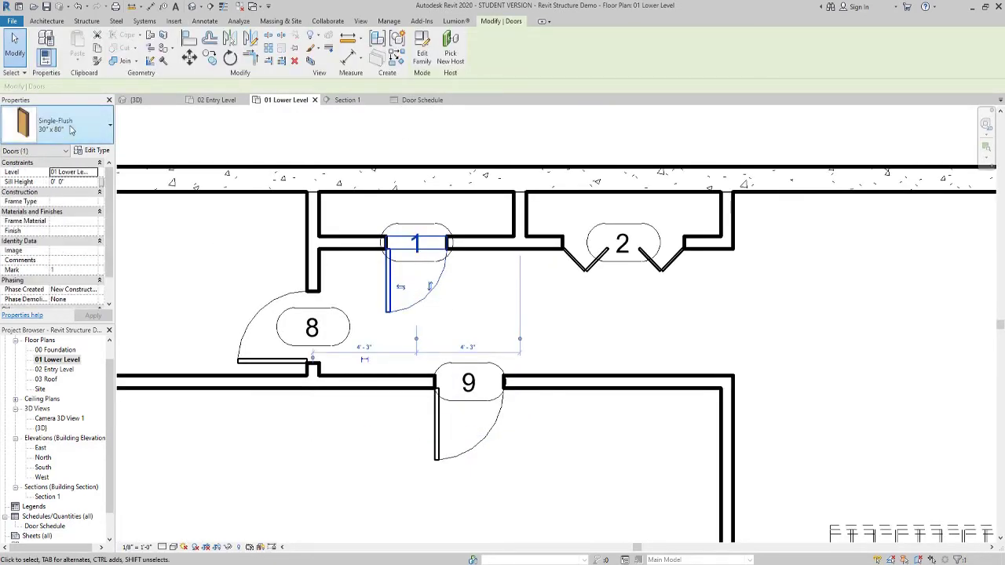
click(74, 130)
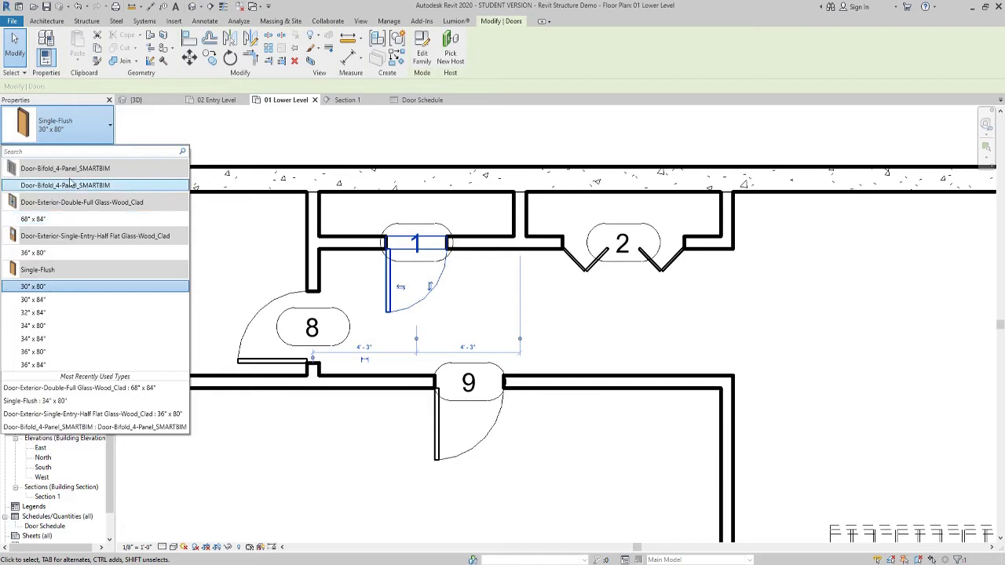
key(Escape)
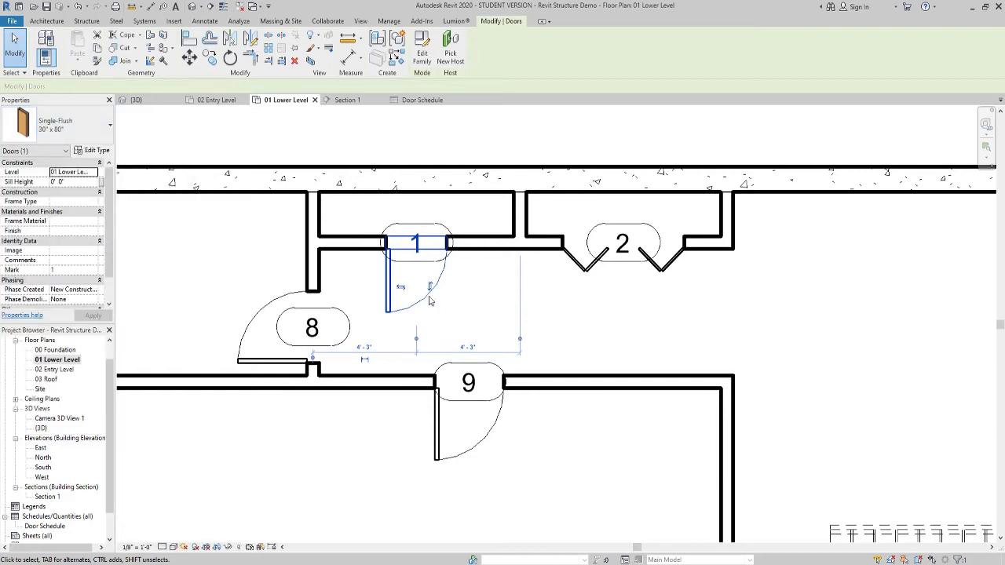
click(86, 128)
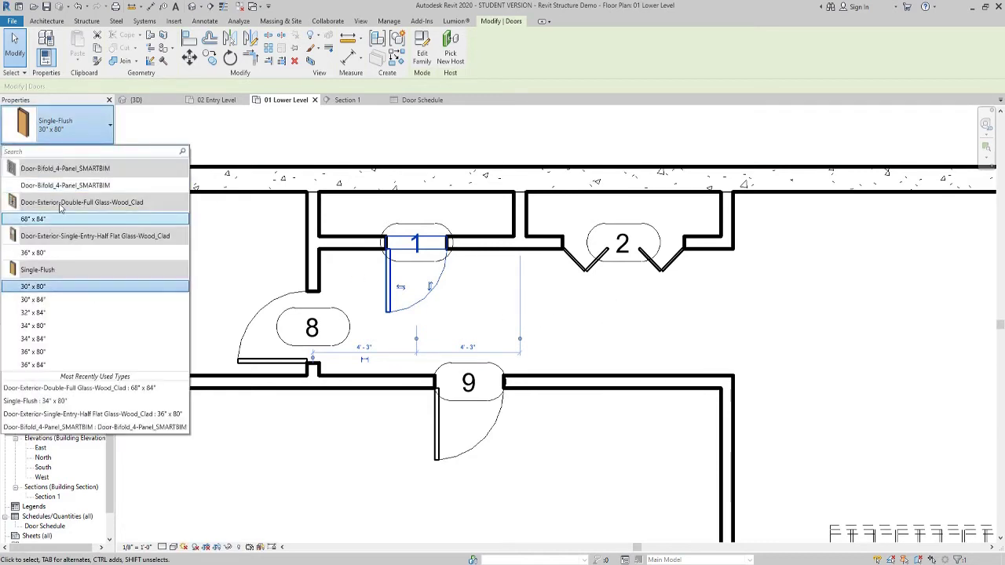
click(63, 186)
click(604, 336)
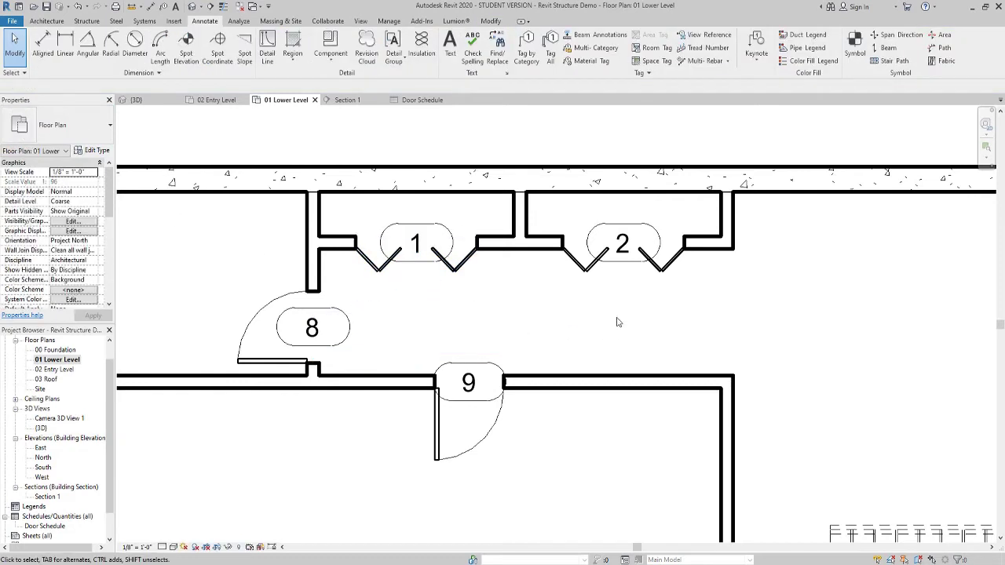
scroll(620, 323, down, 5)
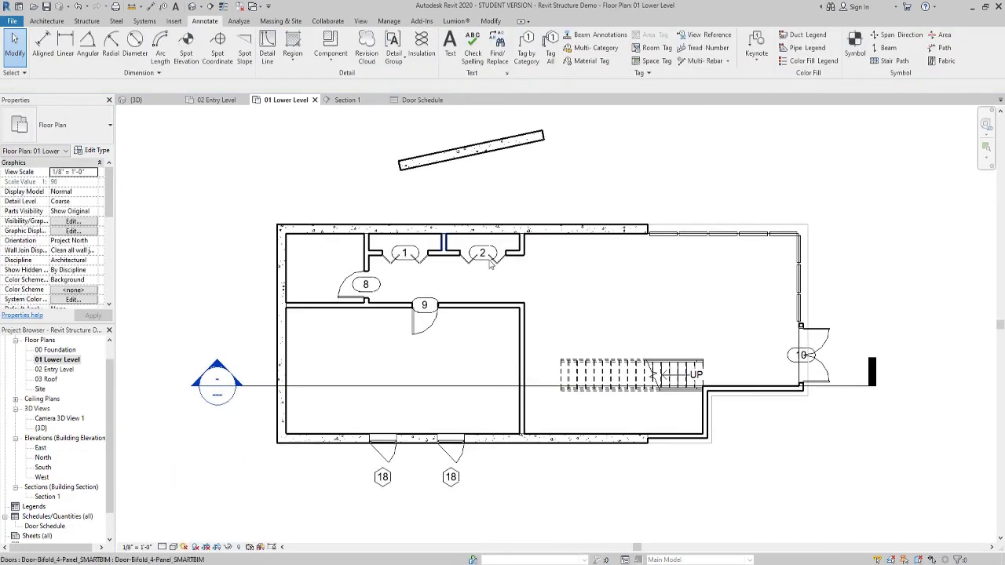
Open the 02 Entry Level plan and check the open area's room boundary with the Room command, without placing a room
scroll(38, 423, down, 1)
scroll(39, 422, down, 2)
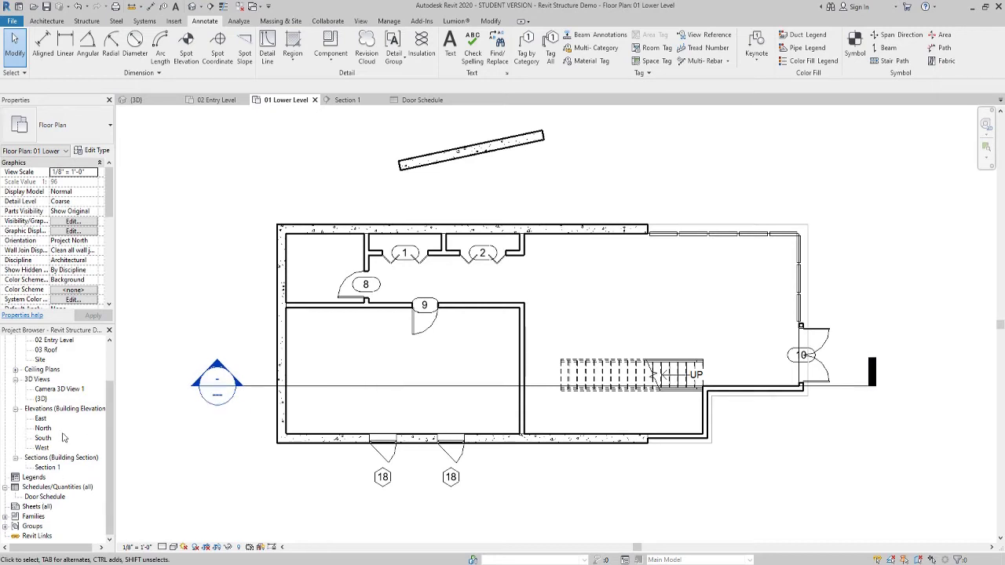
click(49, 22)
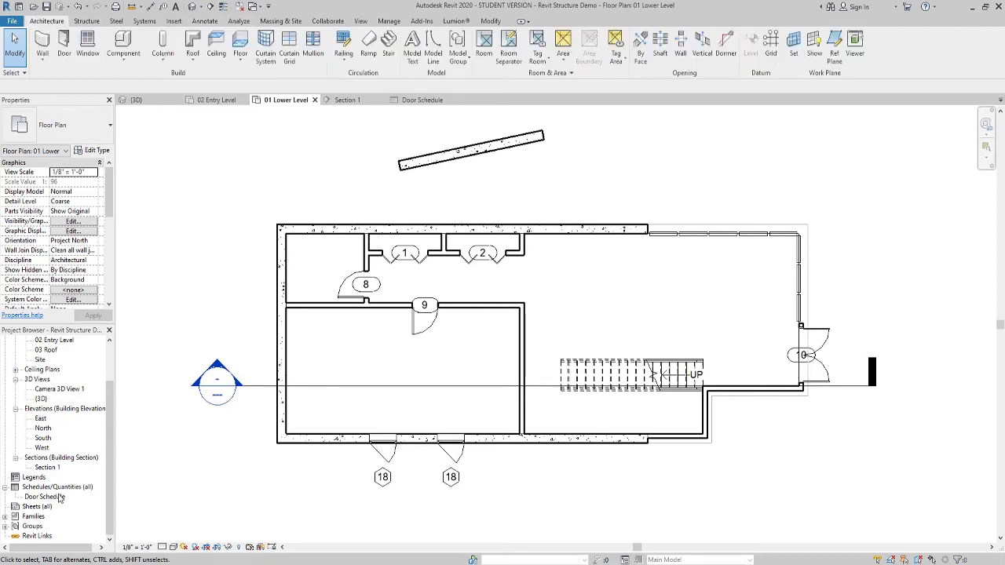
scroll(49, 355, up, 1)
double_click(54, 369)
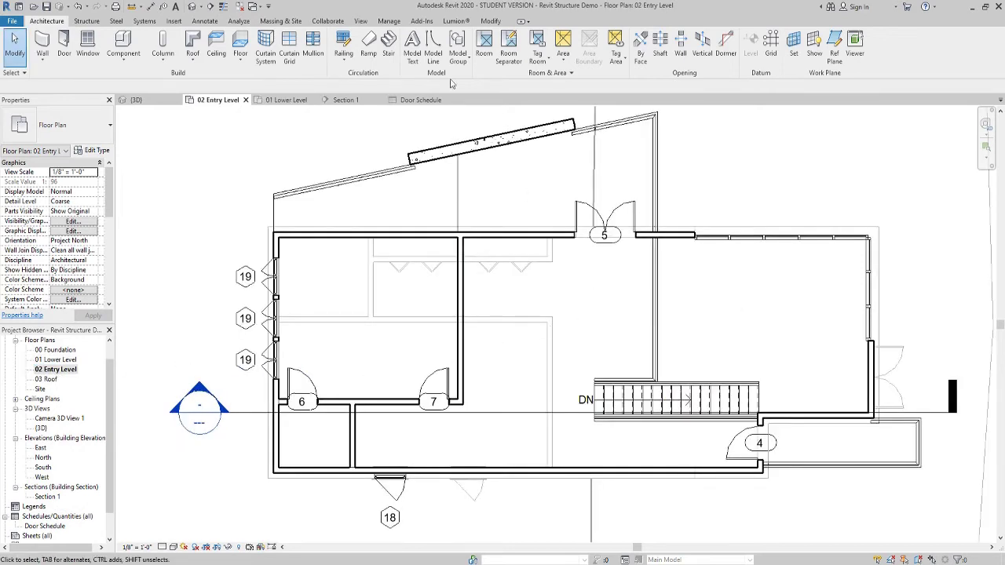
click(484, 47)
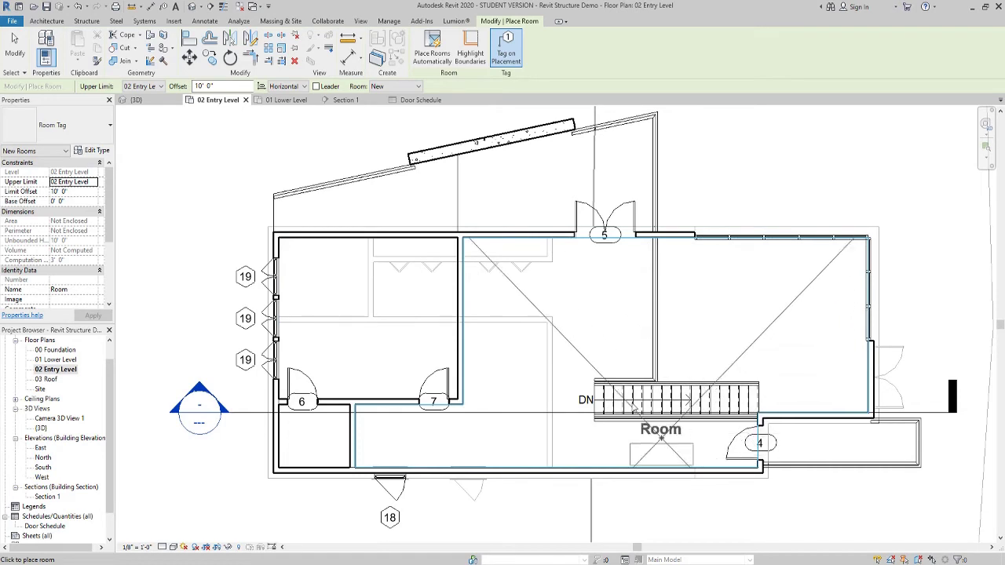
key(Escape)
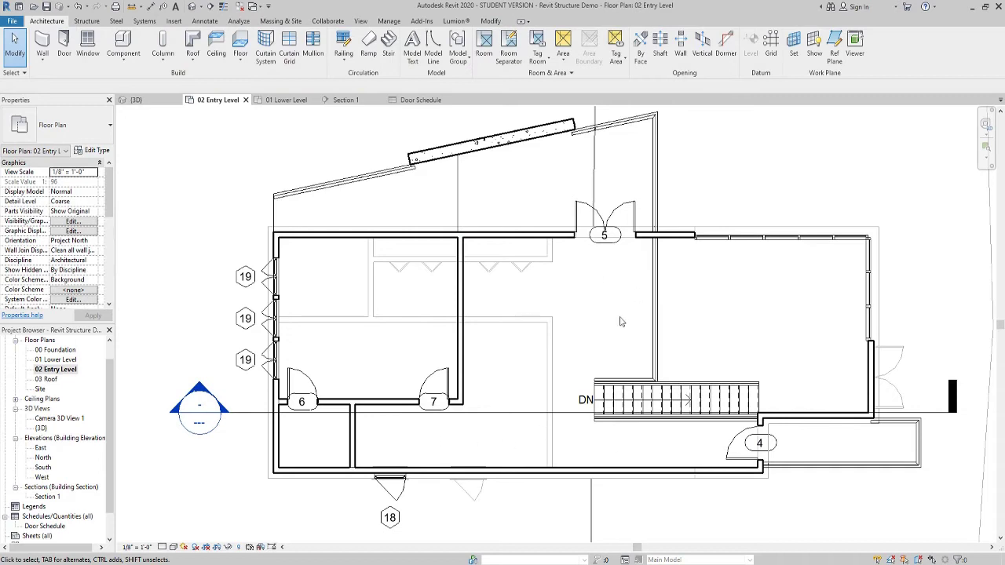
Draw a room separation line from the wall beside door 5 straight down to the floor opening's corner at the stair
click(508, 47)
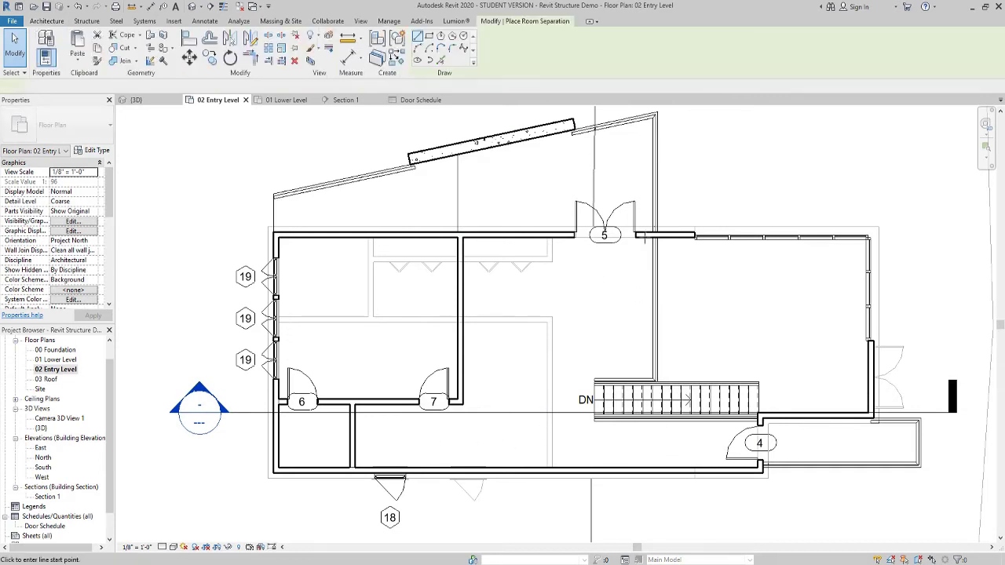
scroll(660, 238, up, 5)
scroll(642, 238, up, 3)
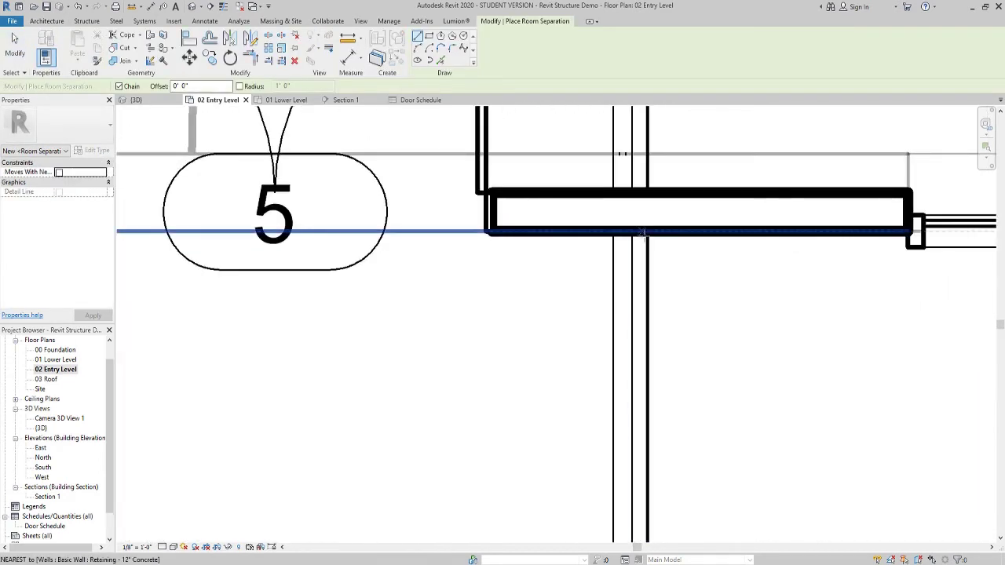
click(647, 231)
scroll(660, 299, down, 4)
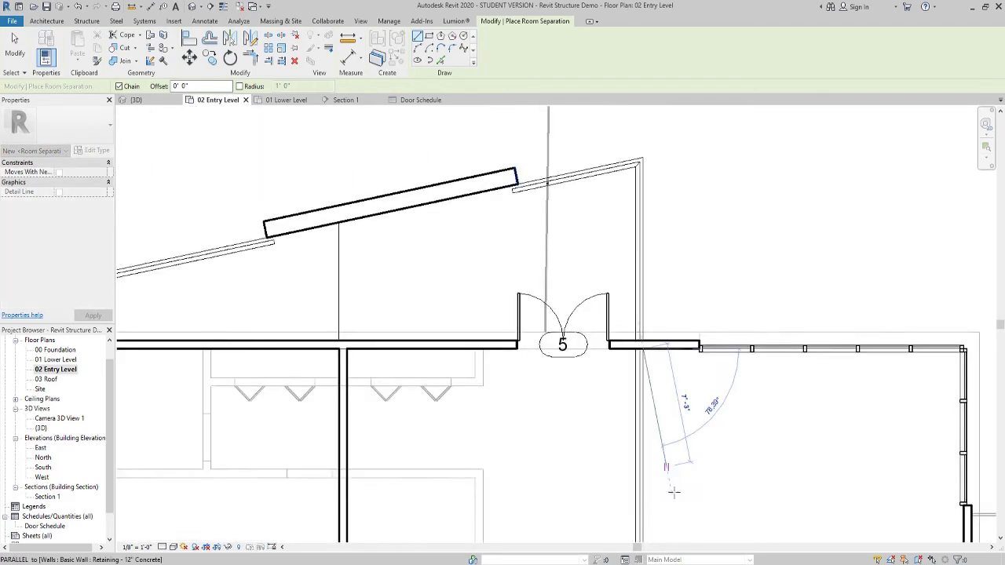
scroll(667, 298, up, 4)
scroll(628, 315, up, 5)
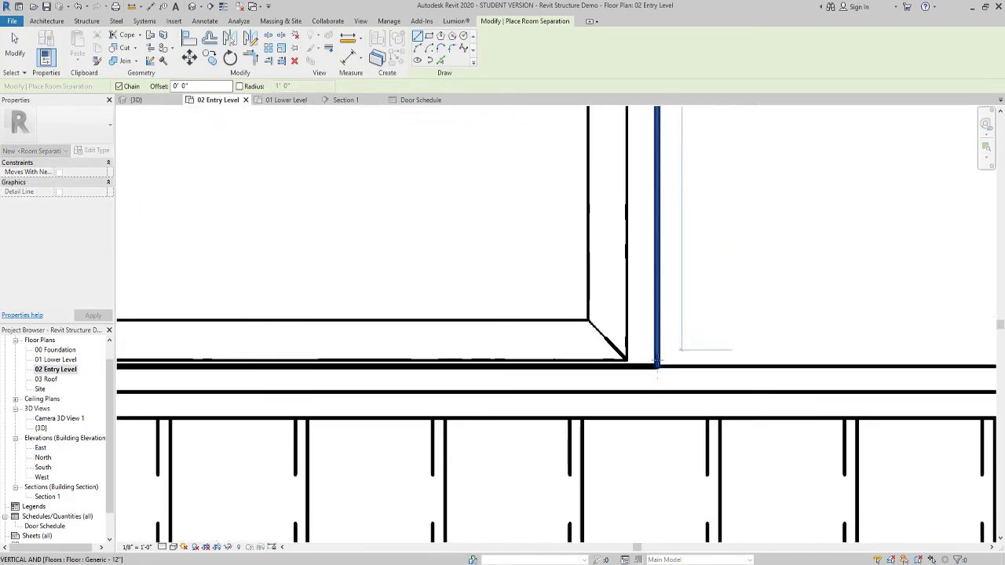
click(658, 369)
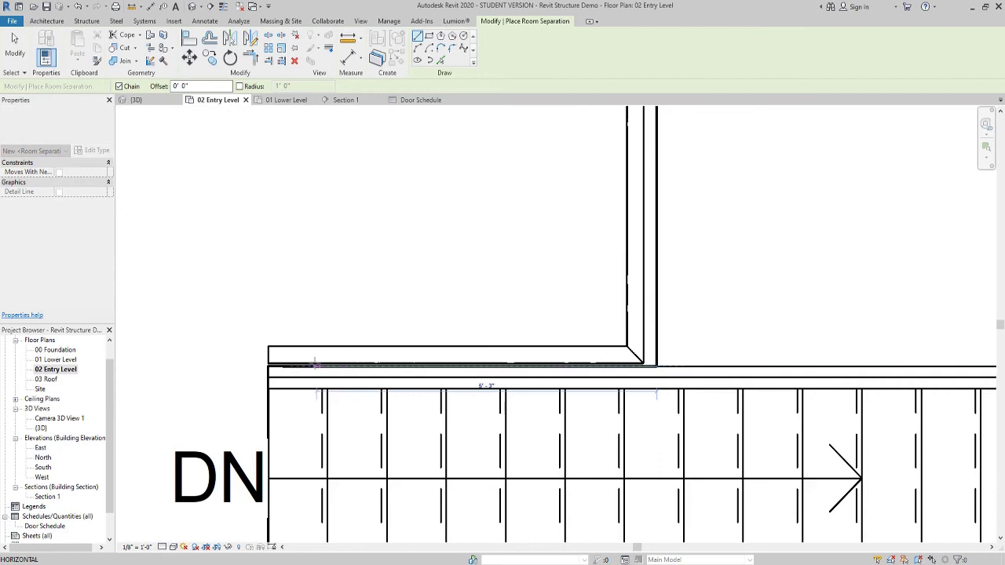
Continue the room separation lines along the stair's upper edge, down its DN end and along its lower edge to the wall by door 4
scroll(267, 367, down, 2)
click(267, 367)
scroll(271, 345, down, 2)
scroll(285, 355, up, 6)
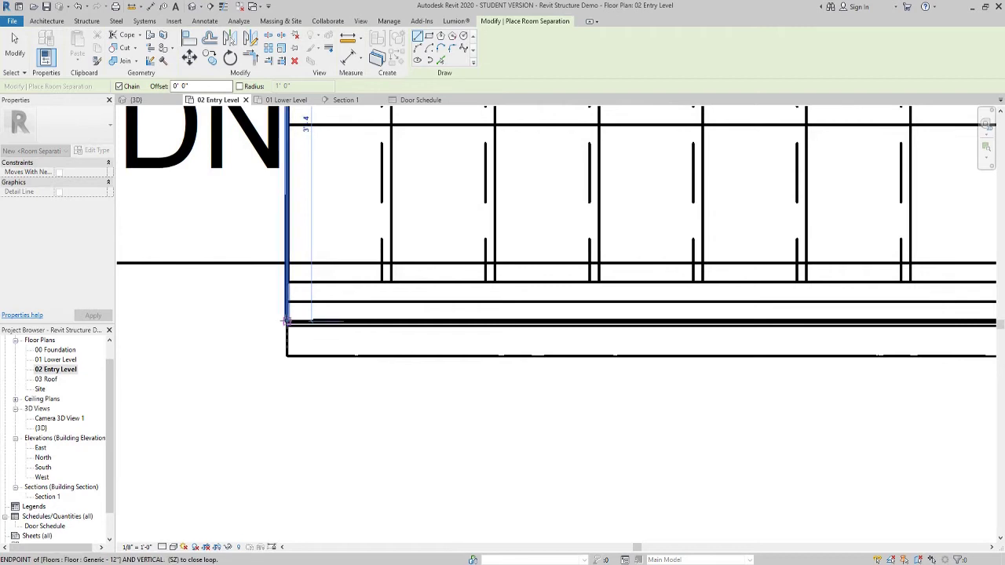
scroll(286, 320, down, 3)
middle_drag(990, 511, 541, 511)
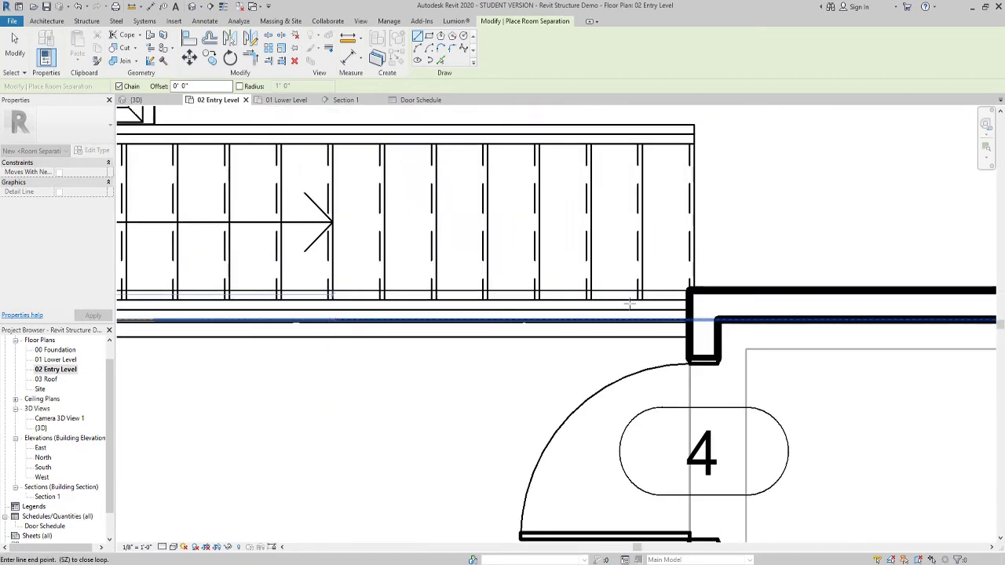
scroll(691, 353, down, 2)
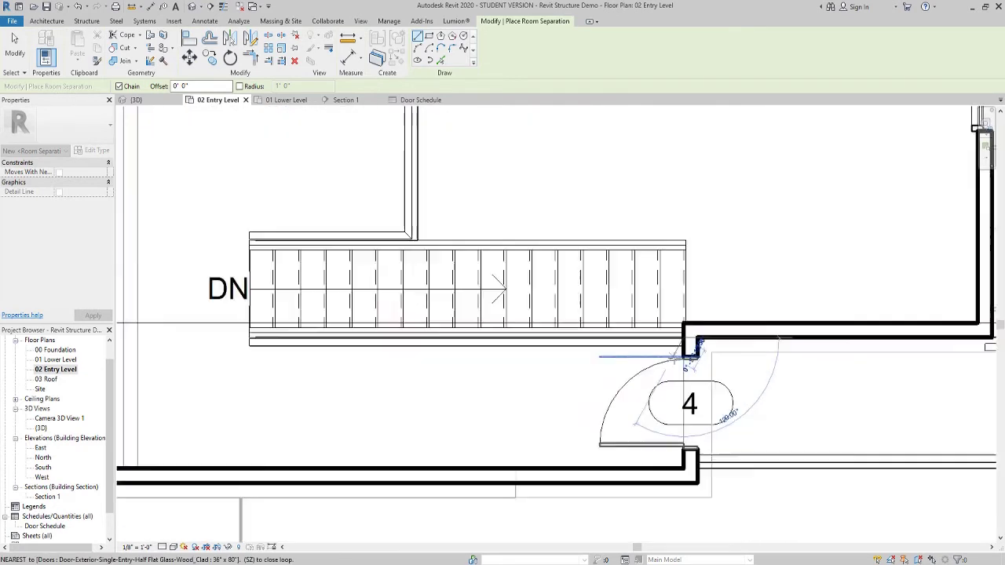
scroll(691, 354, down, 5)
key(Escape)
key(Escape)
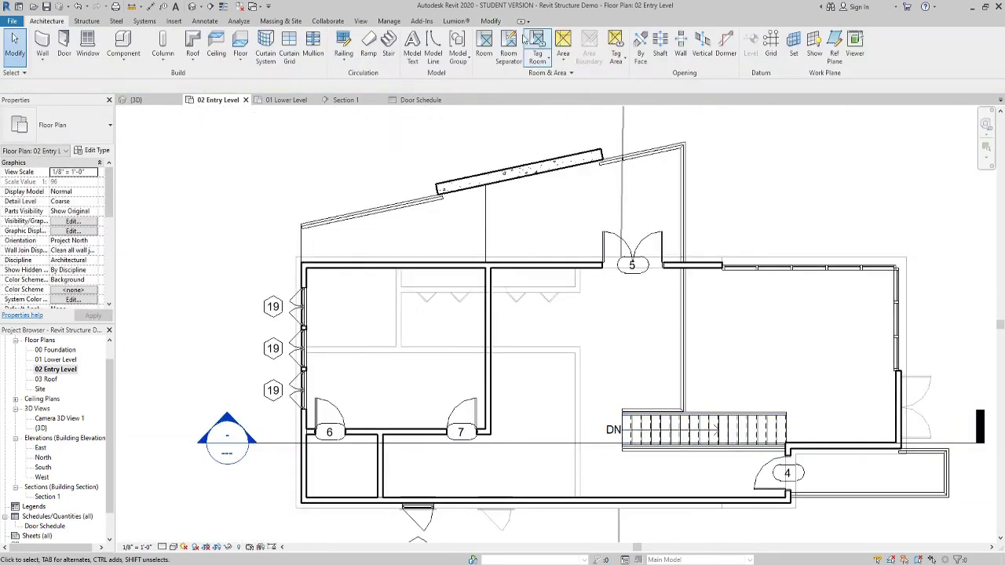
Place tagged rooms in the entry level's central open area, the small room below door 6 and the large room above it
click(484, 43)
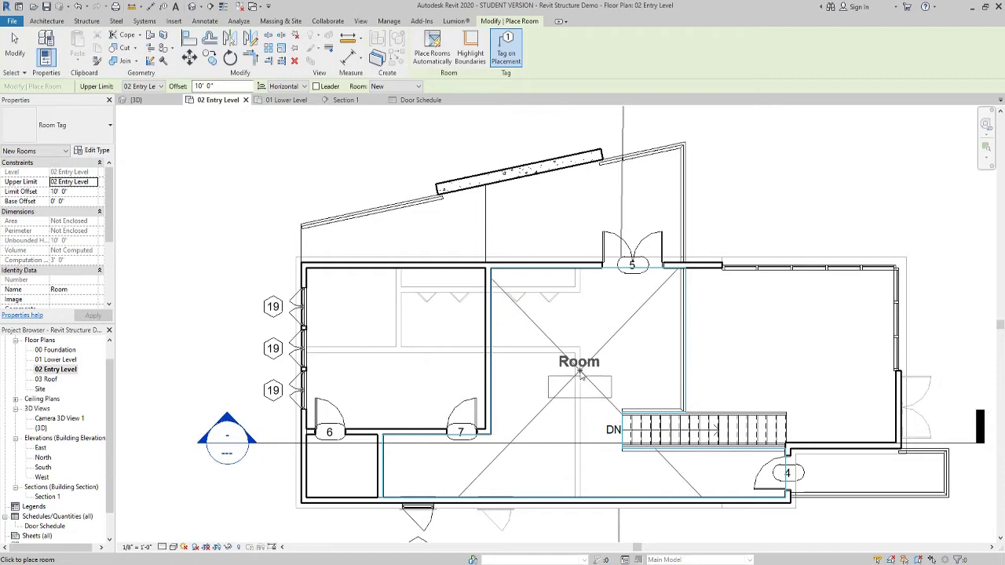
click(362, 481)
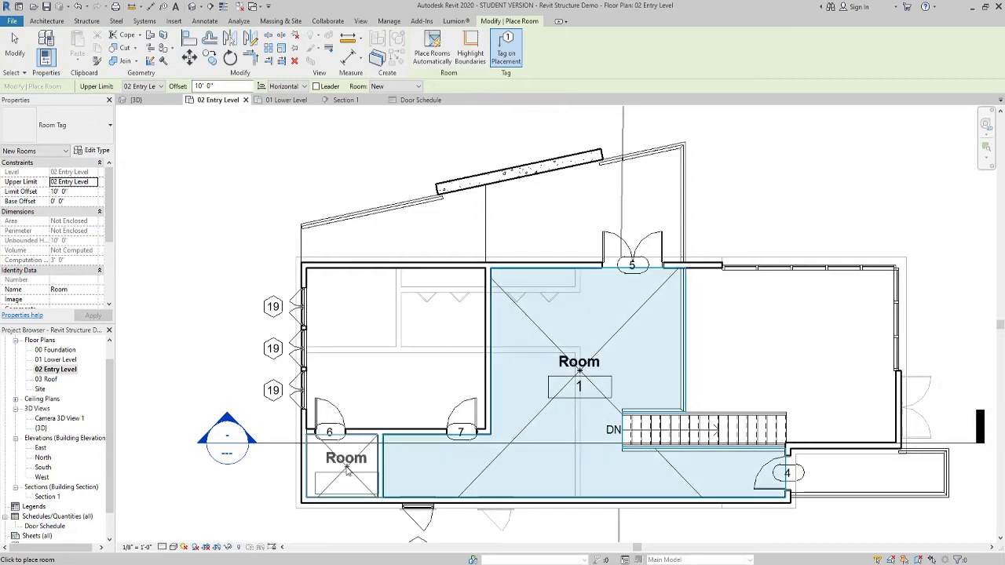
click(348, 469)
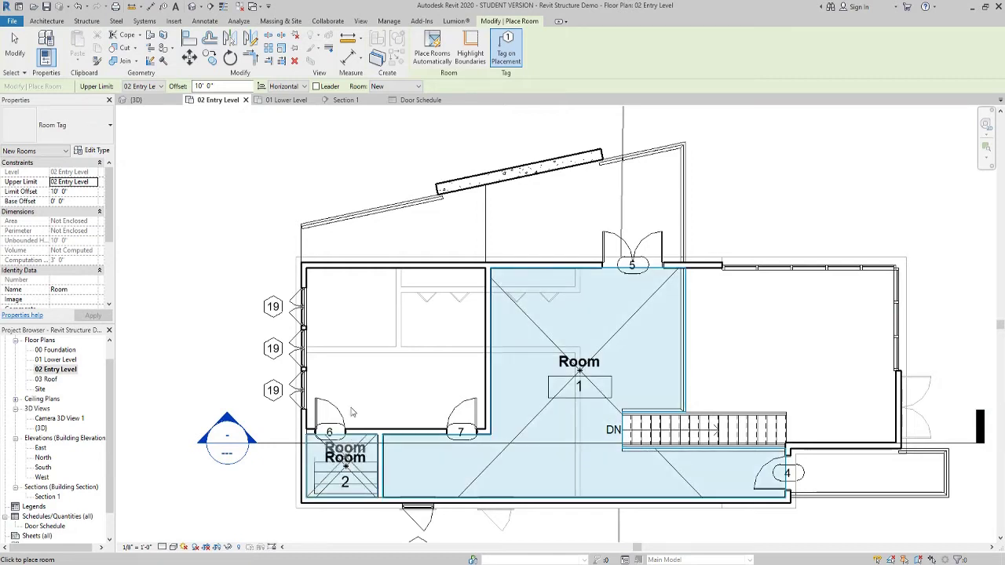
click(423, 369)
key(Escape)
key(Escape)
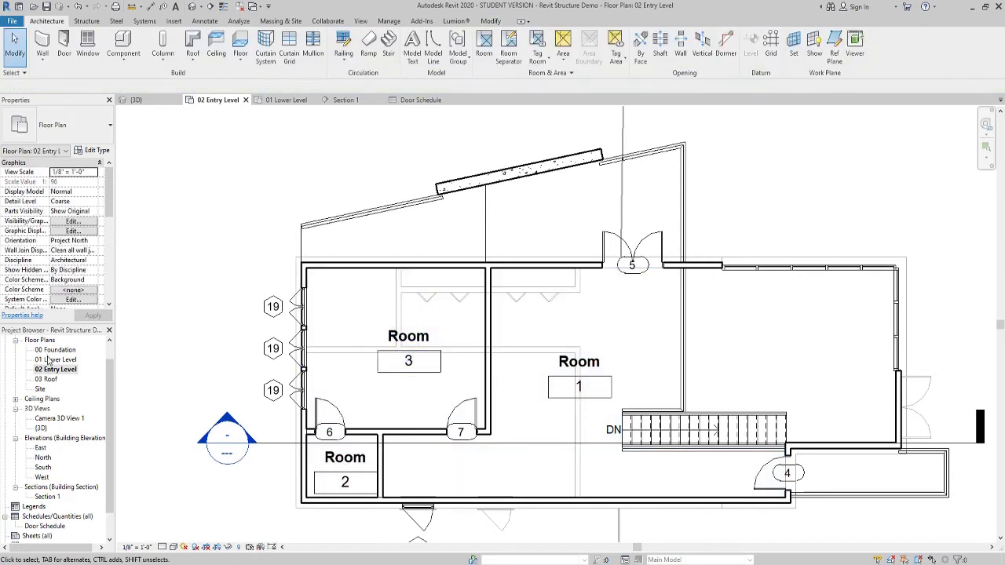
Open the 01 Lower Level plan and check how a room would be bounded in the open area, without placing it
double_click(48, 359)
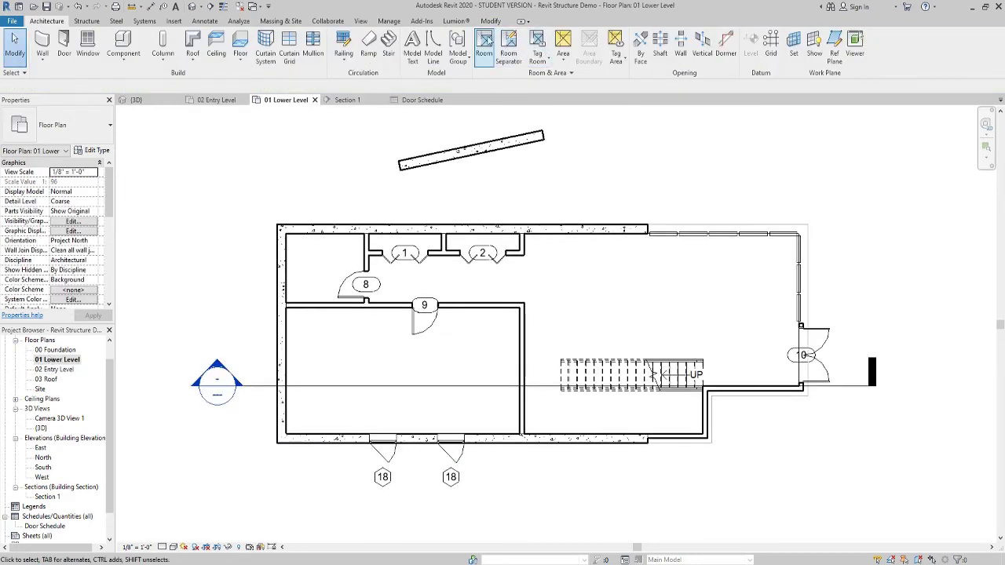
click(484, 44)
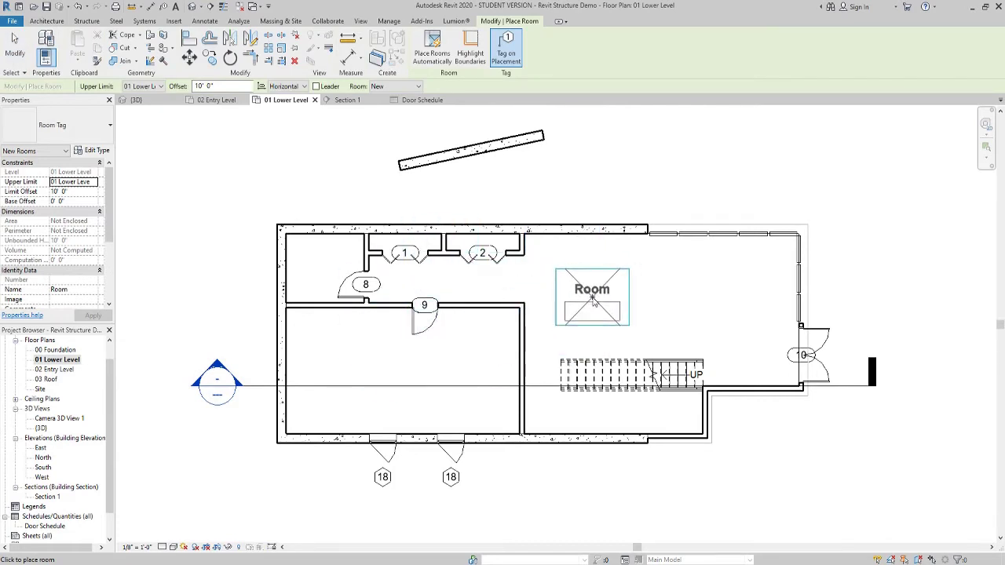
key(Escape)
key(Escape)
Enable Room Bounding on the three Retaining - 12" Concrete exterior walls of the lower level
click(369, 229)
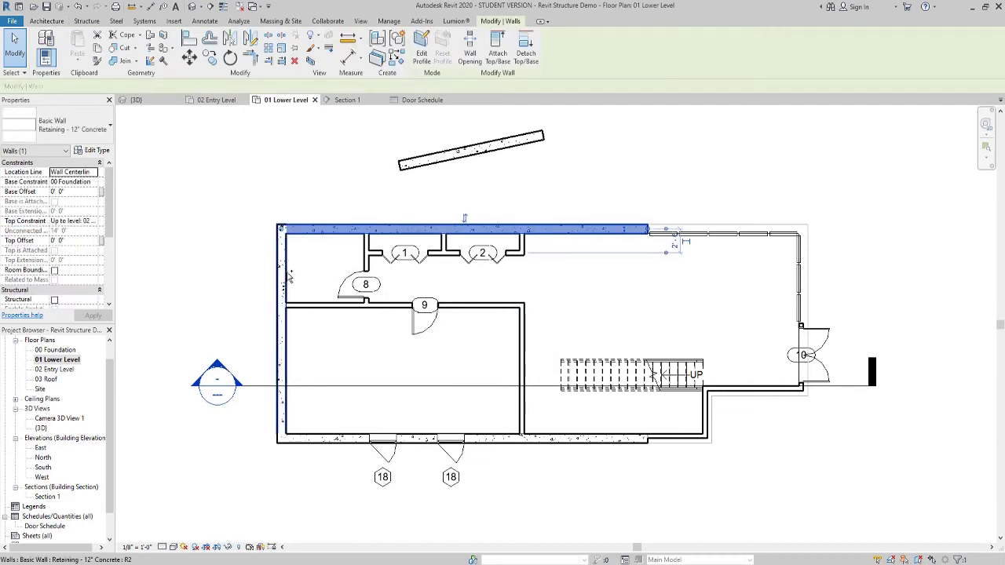
ctrl+click(289, 407)
ctrl+click(337, 438)
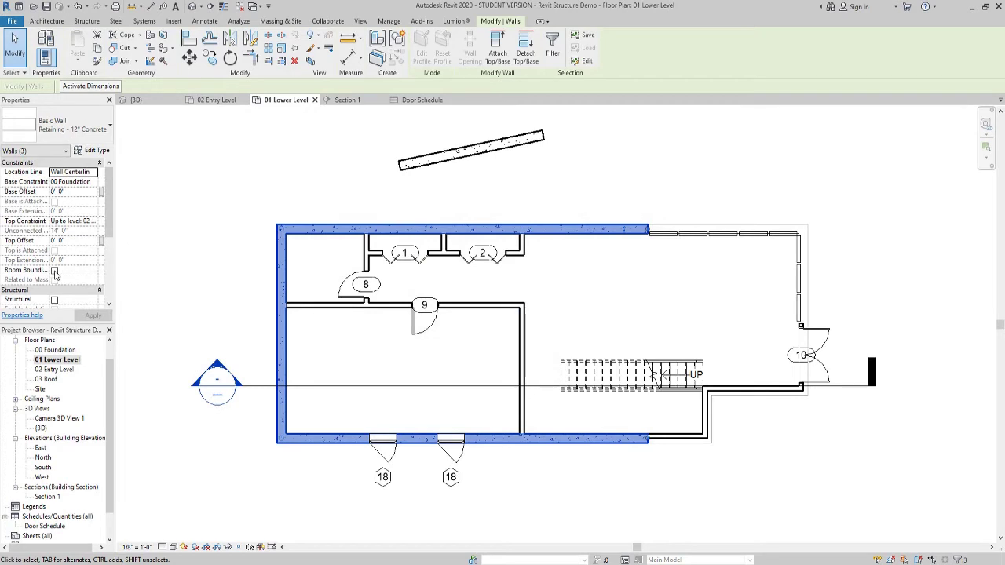
click(93, 316)
click(220, 288)
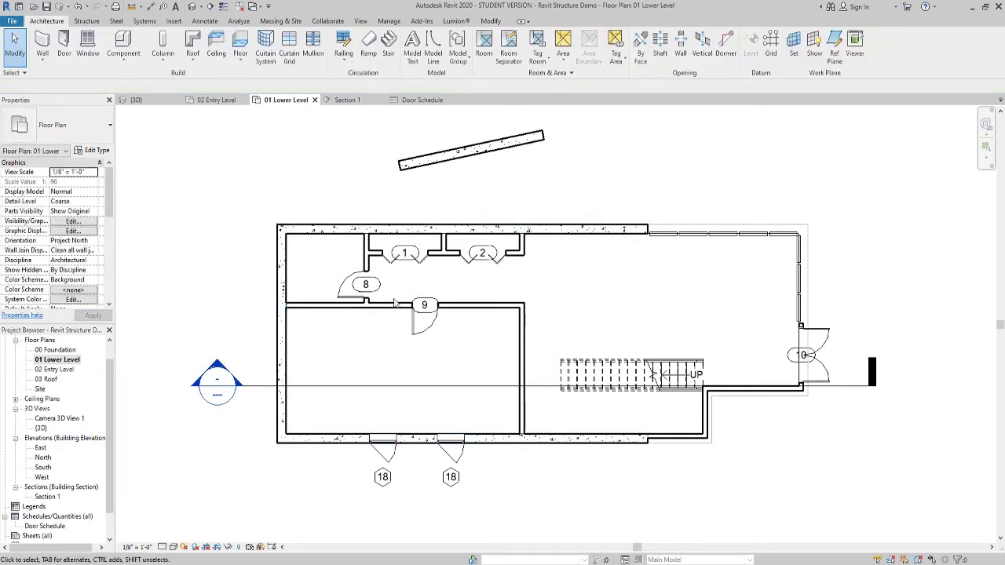
click(468, 311)
click(495, 339)
Place tagged rooms in the lower level's open stair area, the large room at door 9, the room at door 8 and both closets
click(484, 50)
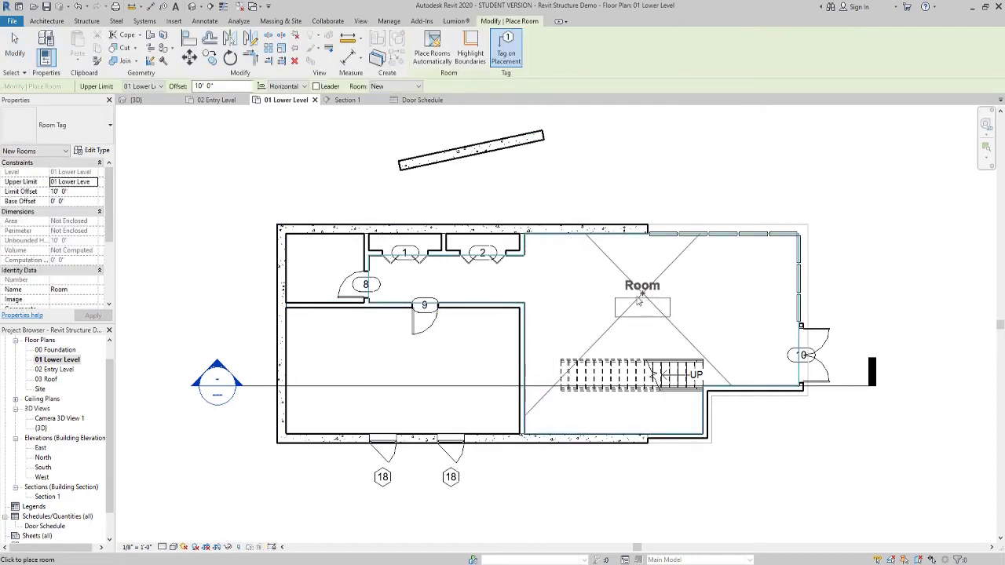
click(622, 306)
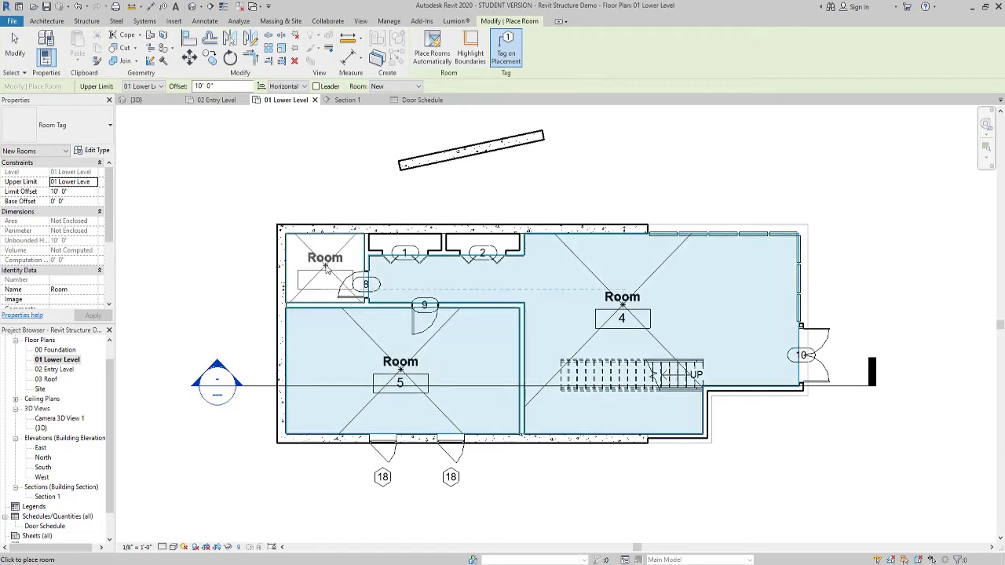
click(326, 267)
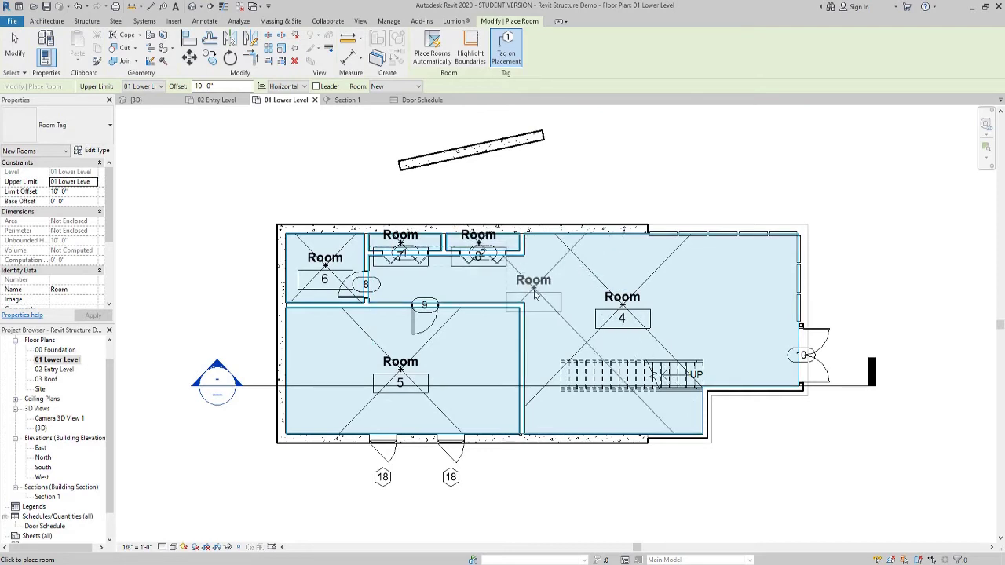
Finish placing rooms and set the 01 Lower Level plan's view scale to 1/4" = 1'-0"
key(Escape)
click(478, 255)
key(Escape)
scroll(401, 251, up, 5)
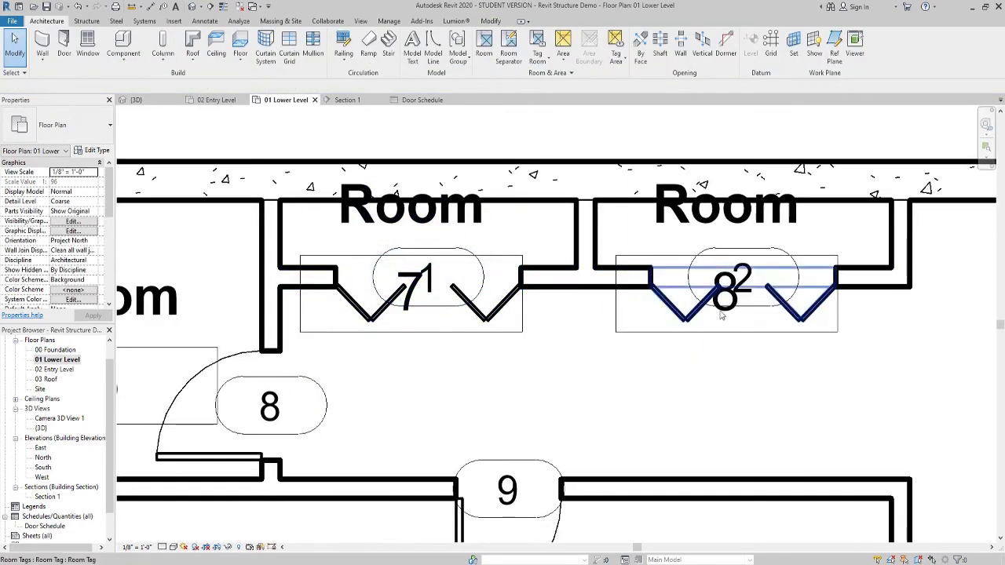
scroll(566, 330, down, 8)
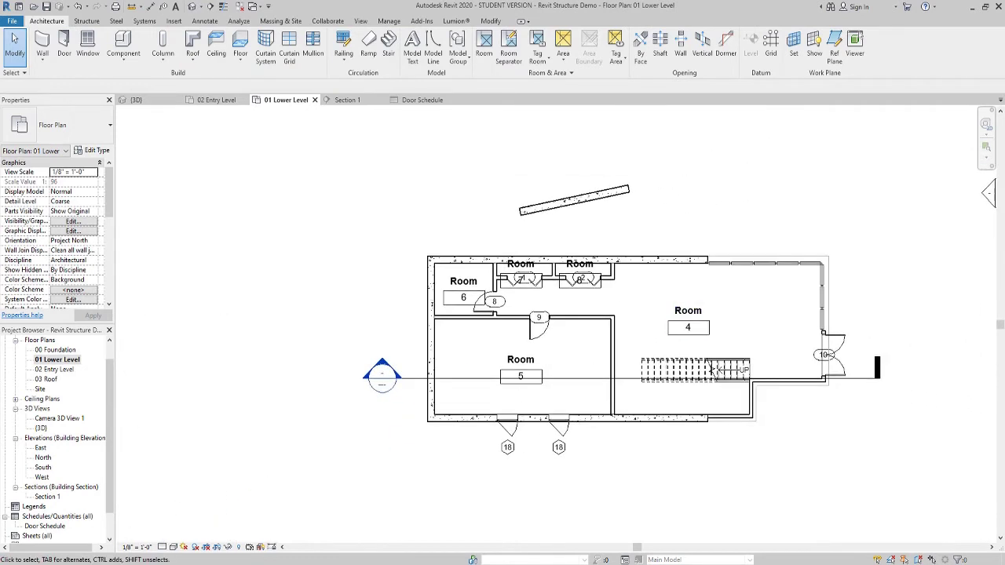
click(147, 548)
click(200, 306)
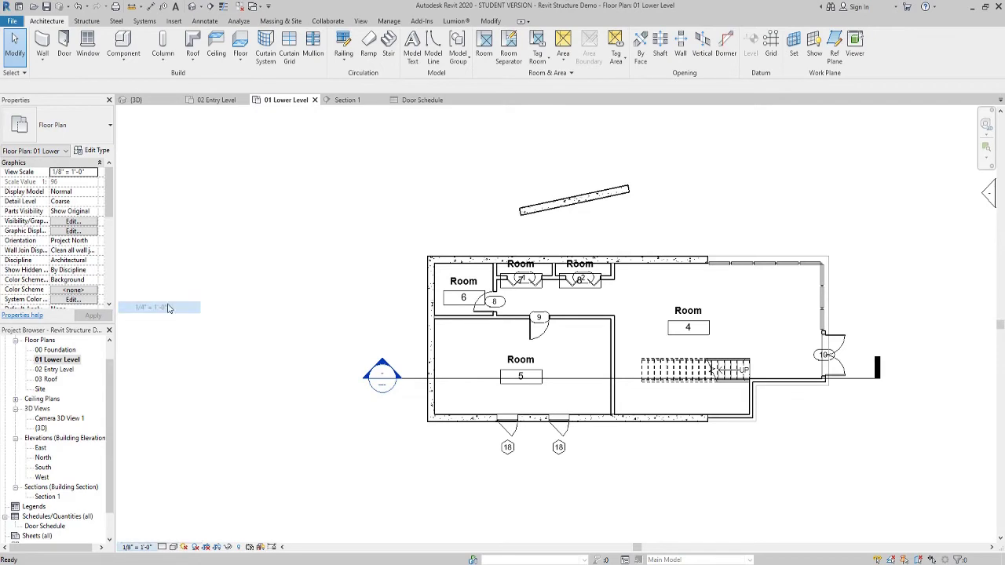
scroll(707, 322, up, 4)
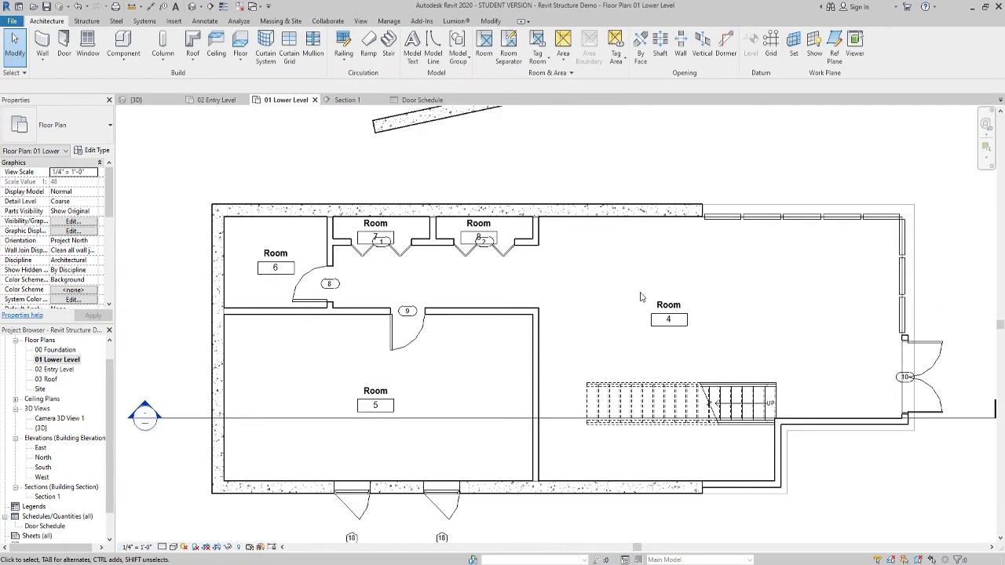
Nudge the room 8 tag to the left so its number clears the tag of closet door 2
scroll(467, 234, up, 8)
click(484, 282)
key(Left)
key(Left)
key(Left)
key(Left)
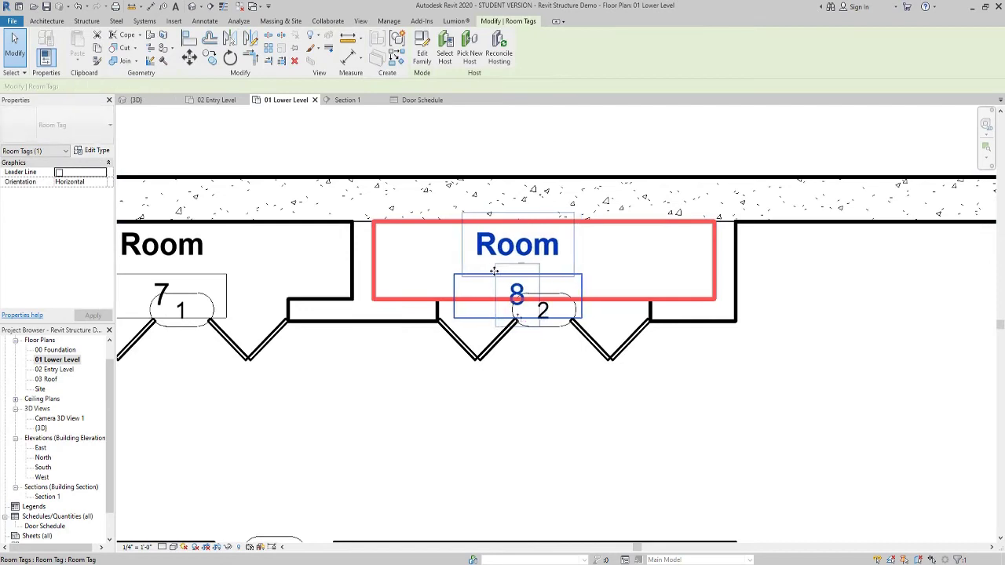
key(Left)
key(Left)
key(Left)
key(Left)
key(Left)
key(Left)
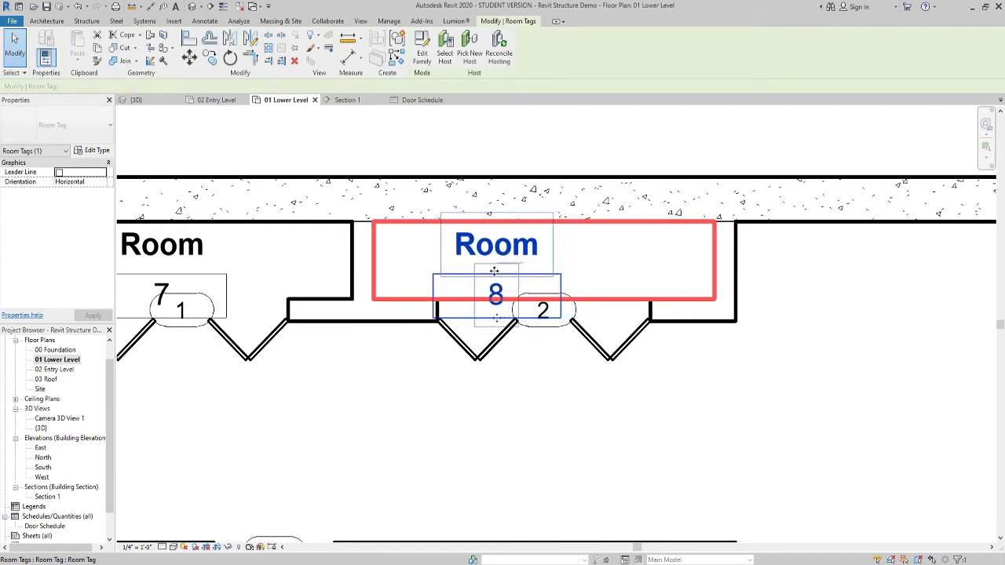
click(381, 411)
Nudge the room 7 tag to the left so its number clears the tag of closet door 1, and save the project
scroll(380, 447, down, 1)
middle_drag(377, 446, 624, 413)
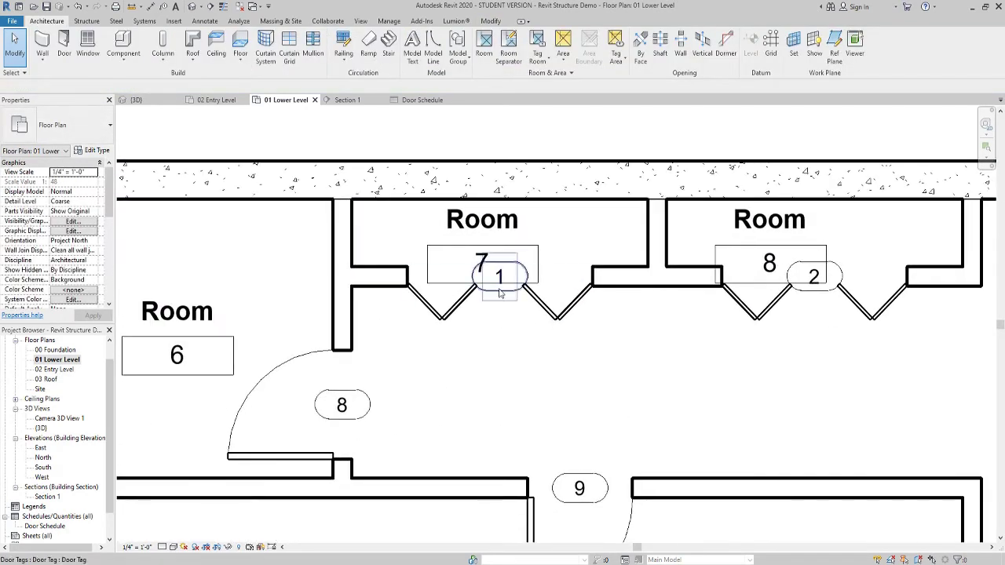
click(459, 249)
key(Left)
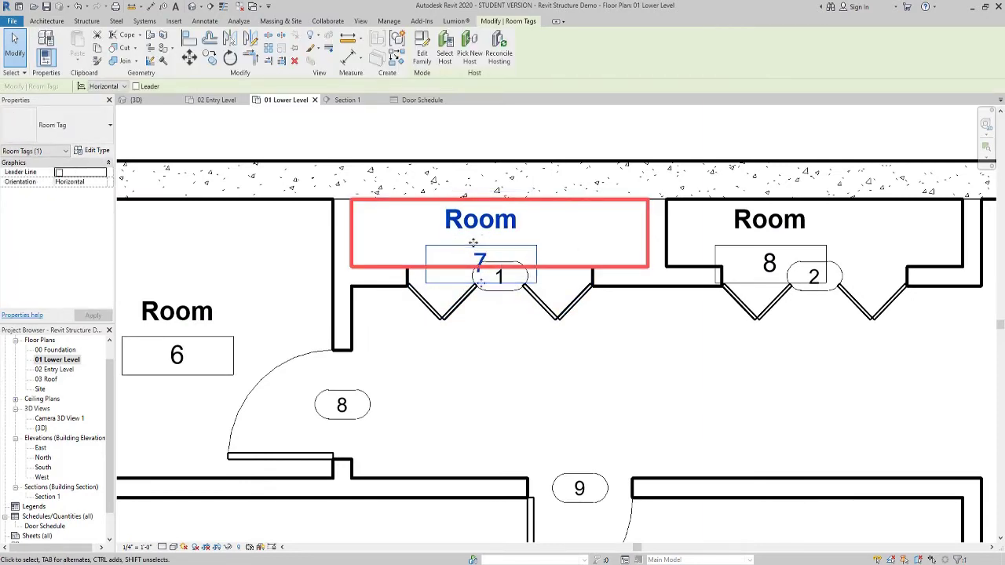
key(Left)
key(Left)
key(Left)
key(Left)
key(Left)
key(Left)
key(Left)
key(Left)
key(Left)
key(Left)
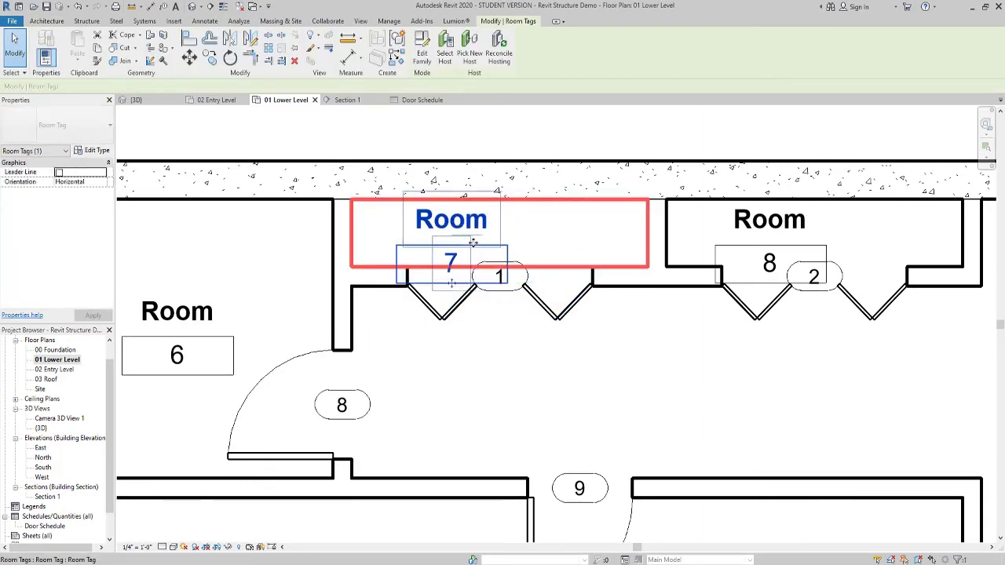
click(617, 388)
scroll(617, 388, down, 4)
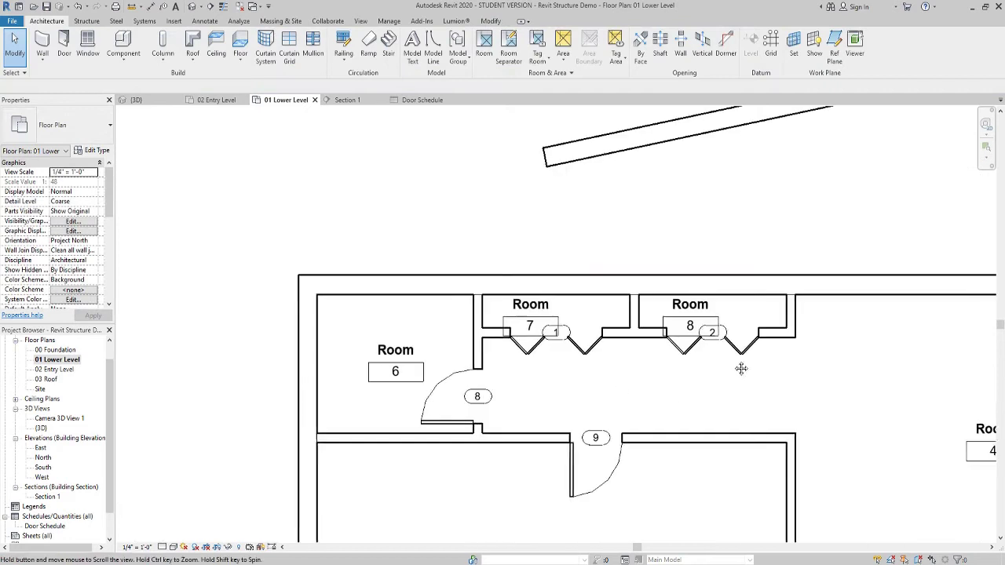
scroll(712, 364, down, 5)
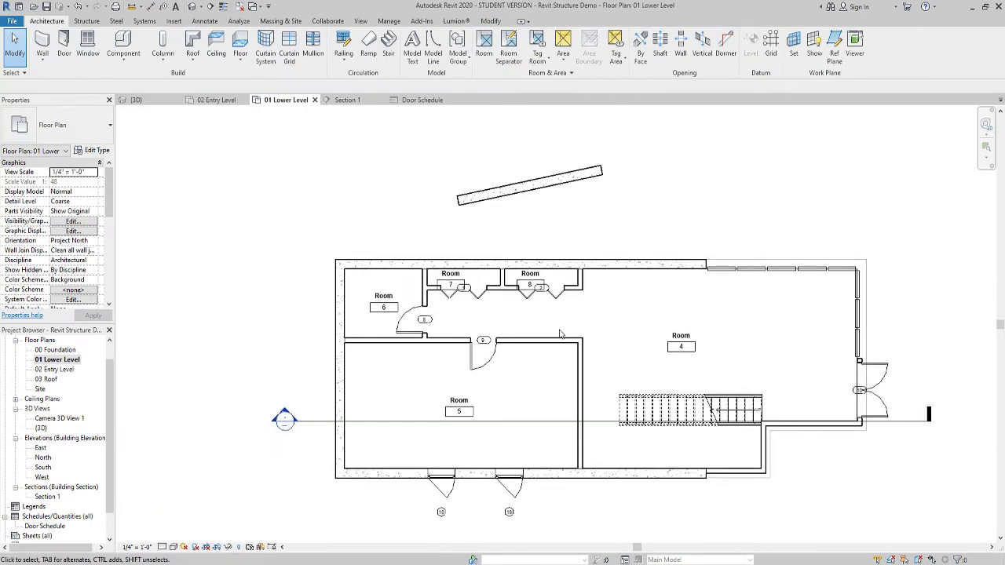
click(47, 7)
Change the type mark in the lower level's 36" x 36" casement window tag to A and accept the type change
middle_drag(627, 347, 535, 329)
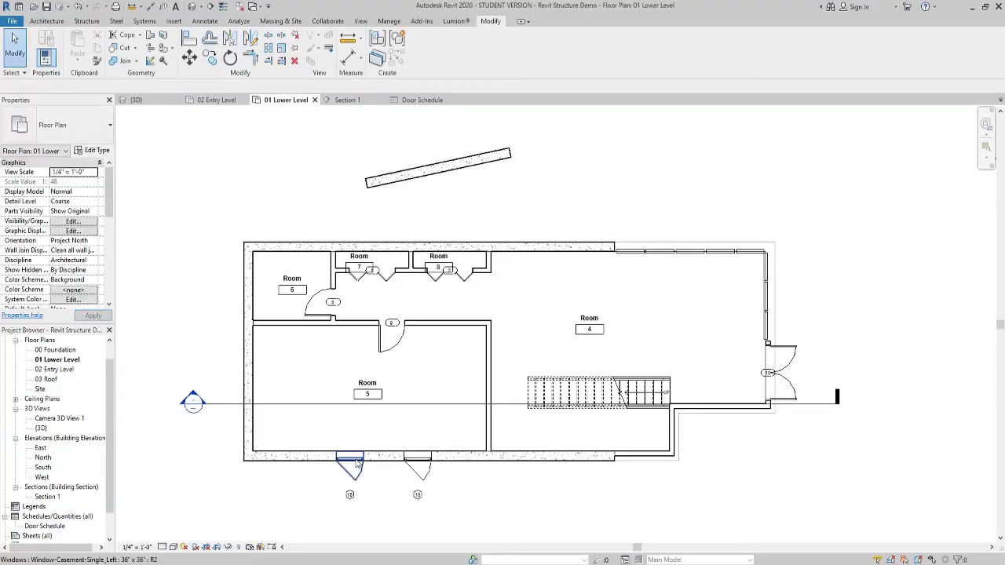
click(350, 461)
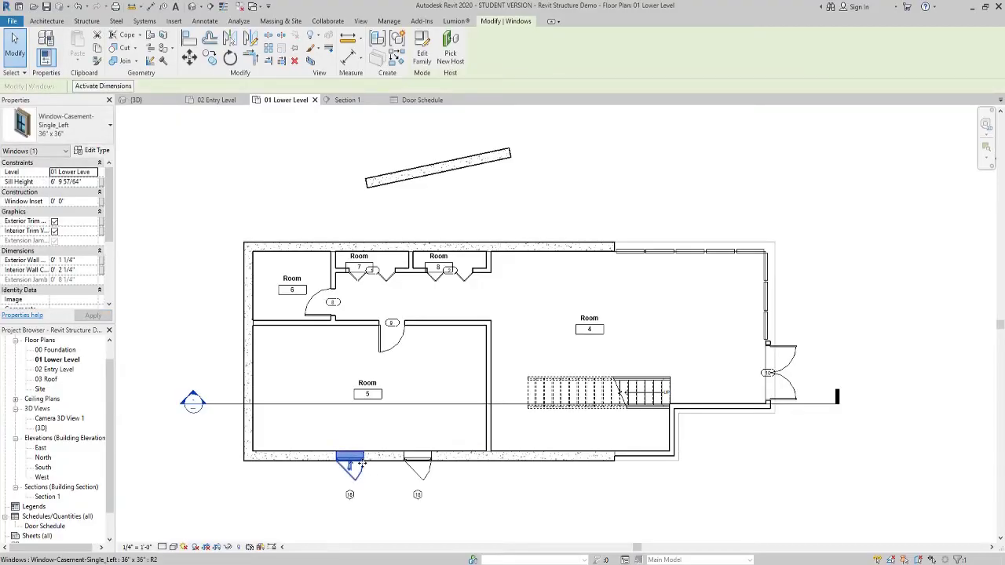
click(351, 496)
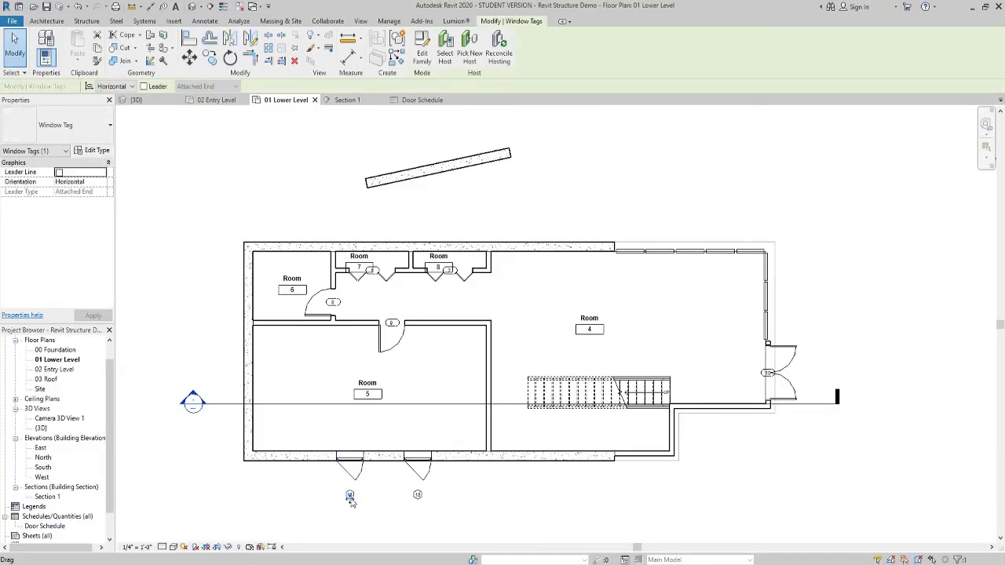
click(350, 495)
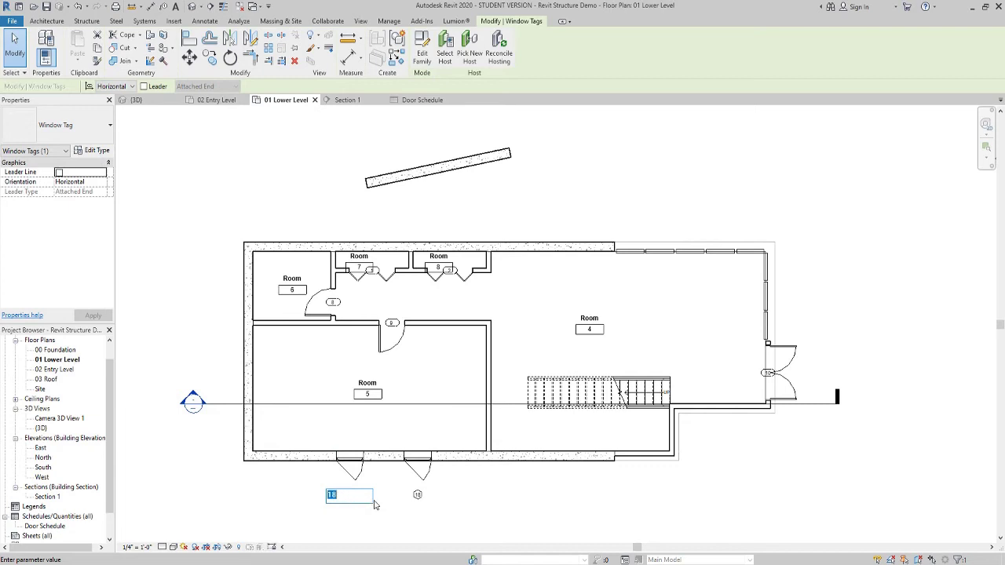
text(A)
key(Return)
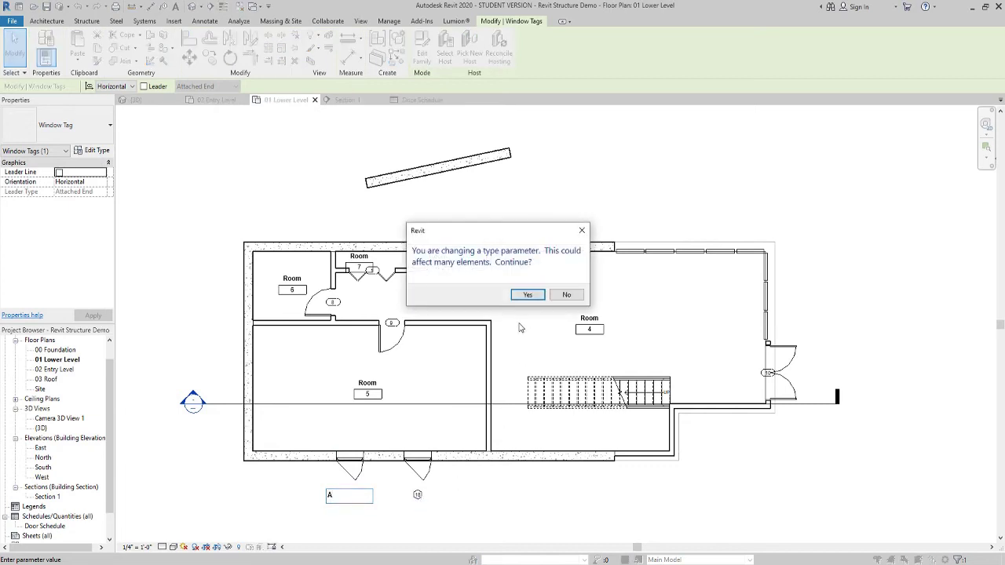
click(529, 295)
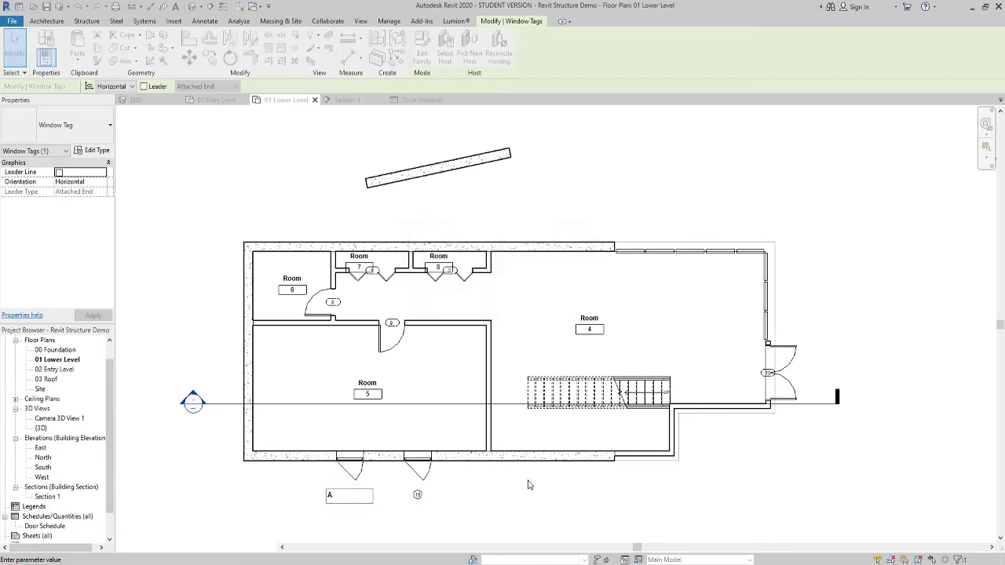
click(469, 507)
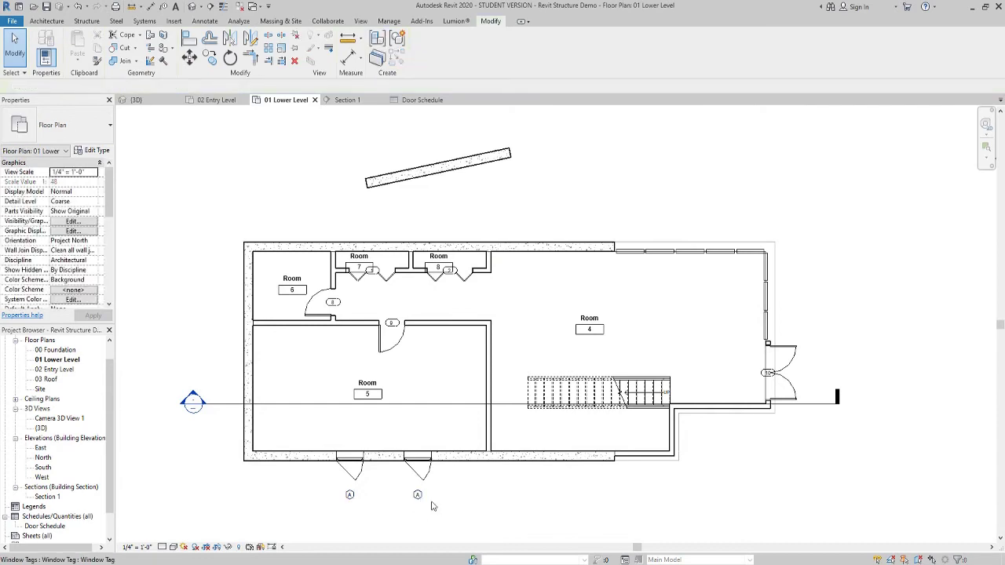
scroll(346, 496, up, 5)
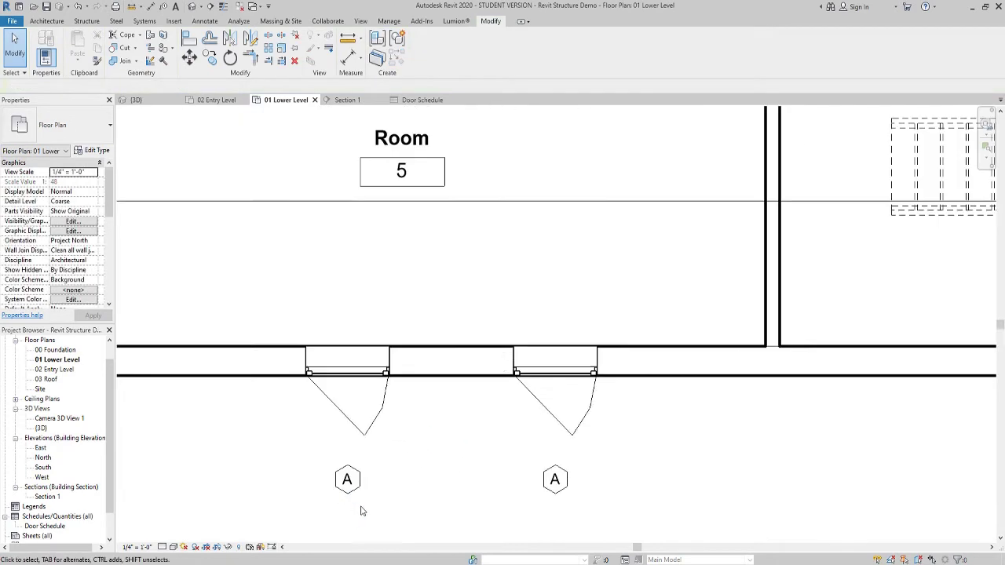
middle_drag(409, 473, 395, 463)
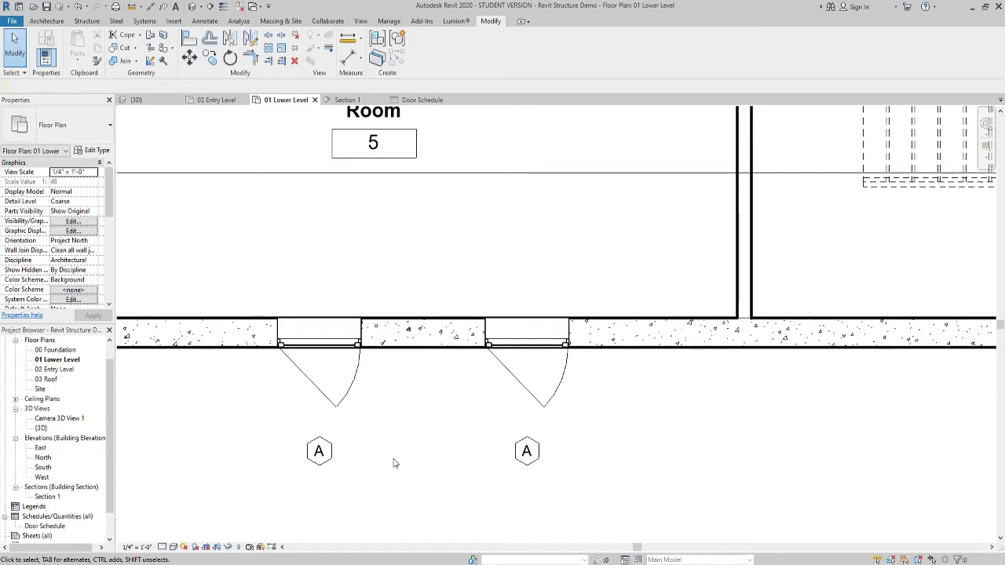
Open the 02 Entry Level plan and change the type mark of the three windows along room 3 to B
scroll(397, 461, down, 5)
middle_drag(192, 342, 345, 330)
double_click(57, 370)
click(356, 333)
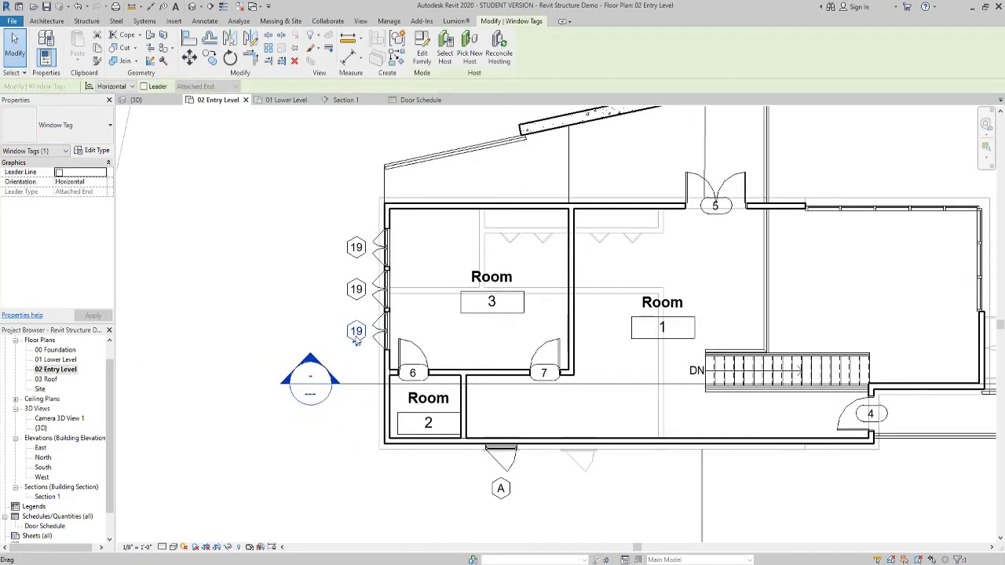
click(359, 332)
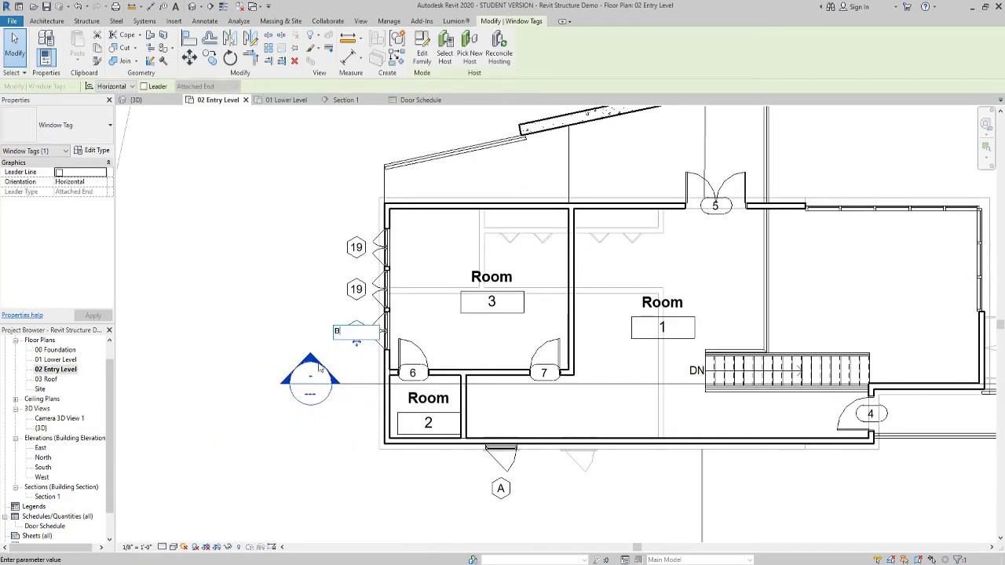
text(B)
key(Return)
click(525, 294)
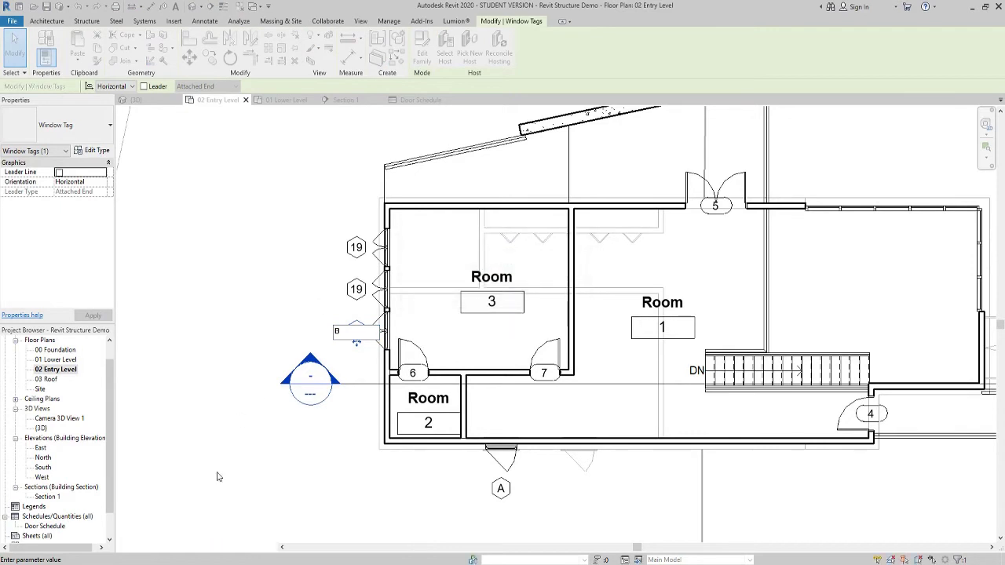
click(336, 459)
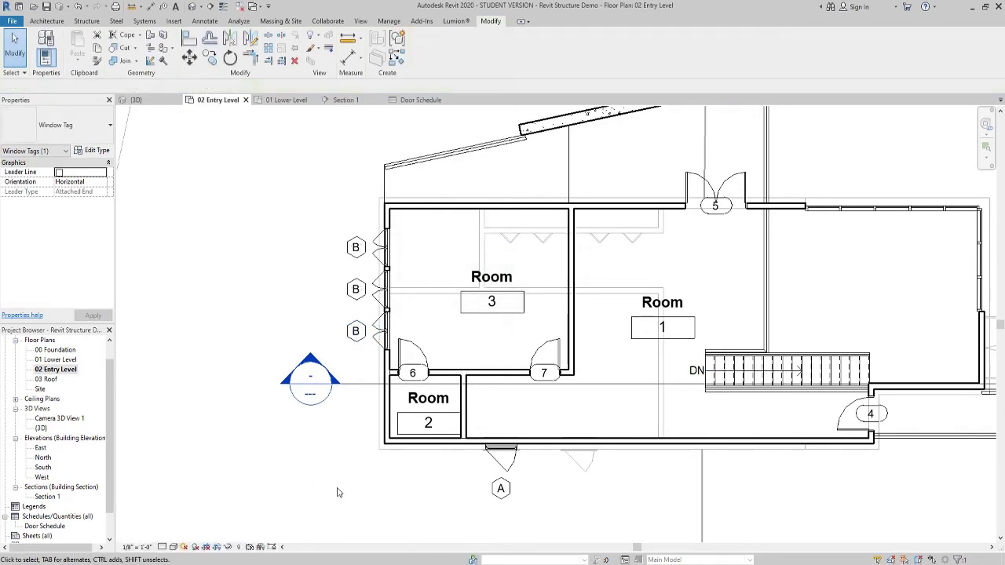
Compare the entry level with the 01 Lower Level plan and set the 02 Entry Level view scale to 1/4" = 1'-0"
middle_drag(418, 504, 328, 468)
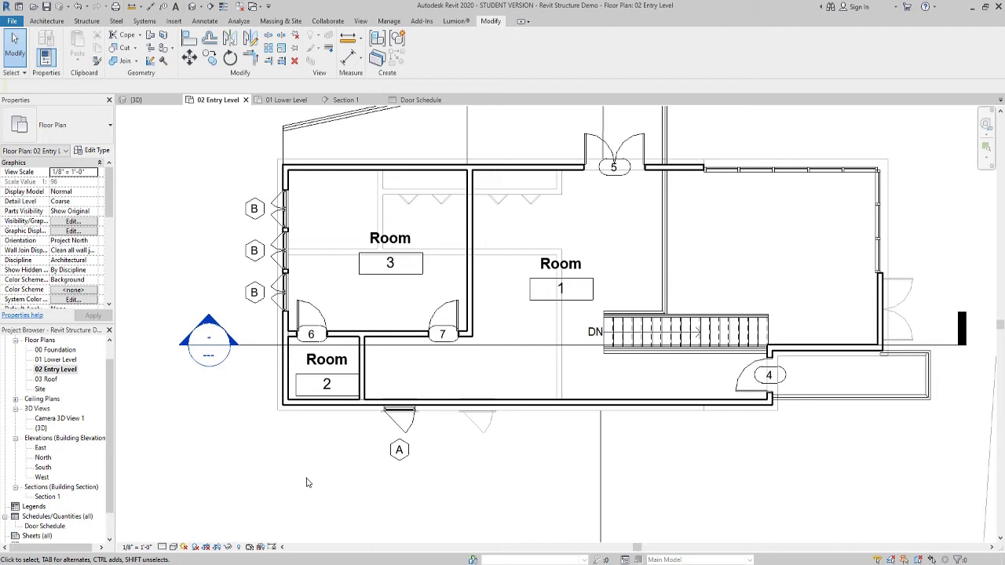
scroll(334, 462, down, 2)
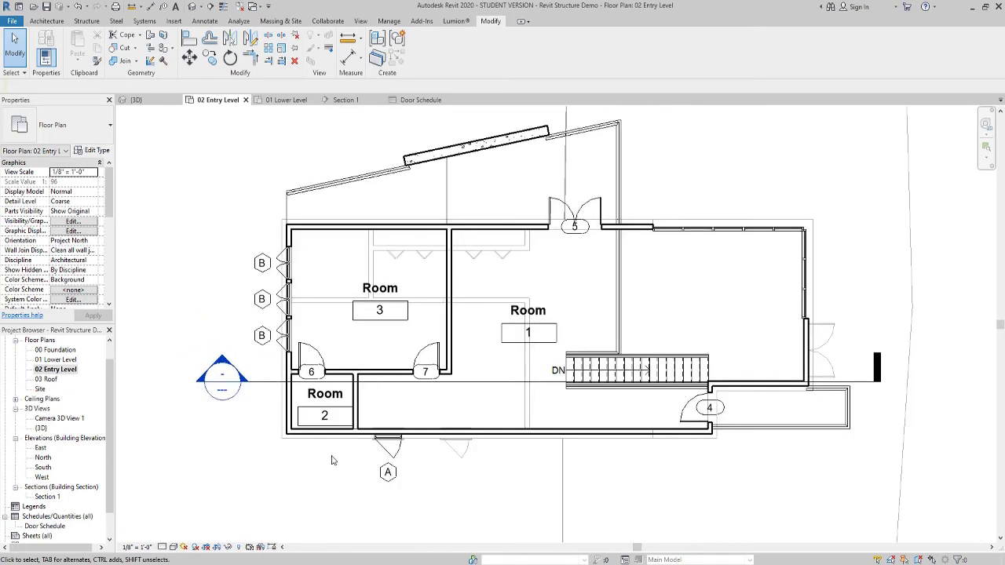
double_click(55, 359)
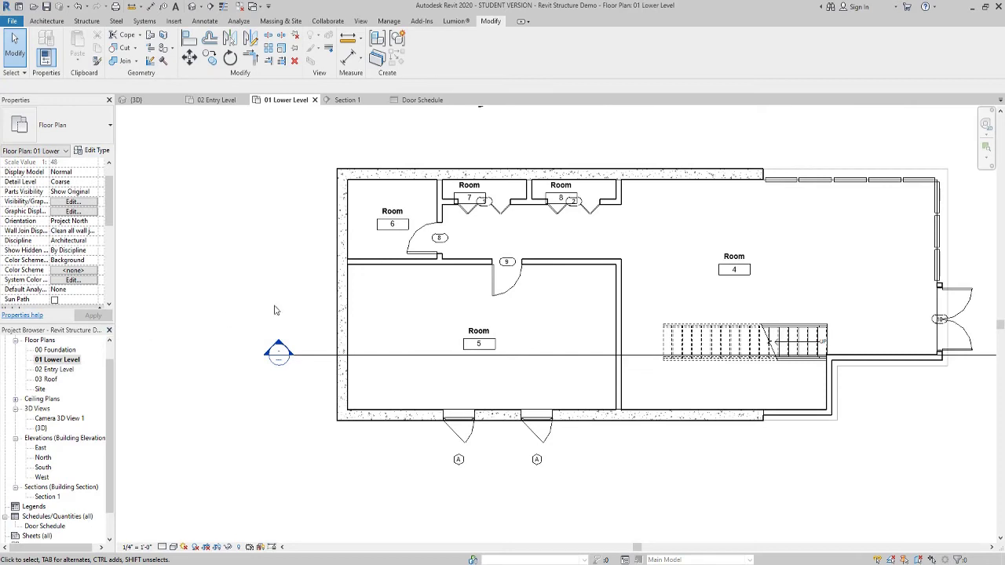
double_click(57, 370)
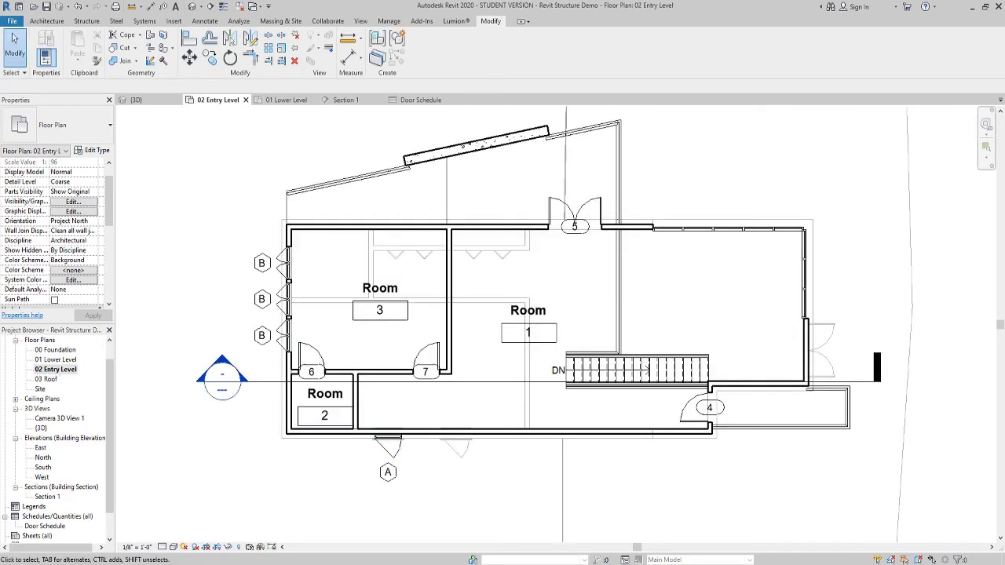
click(142, 548)
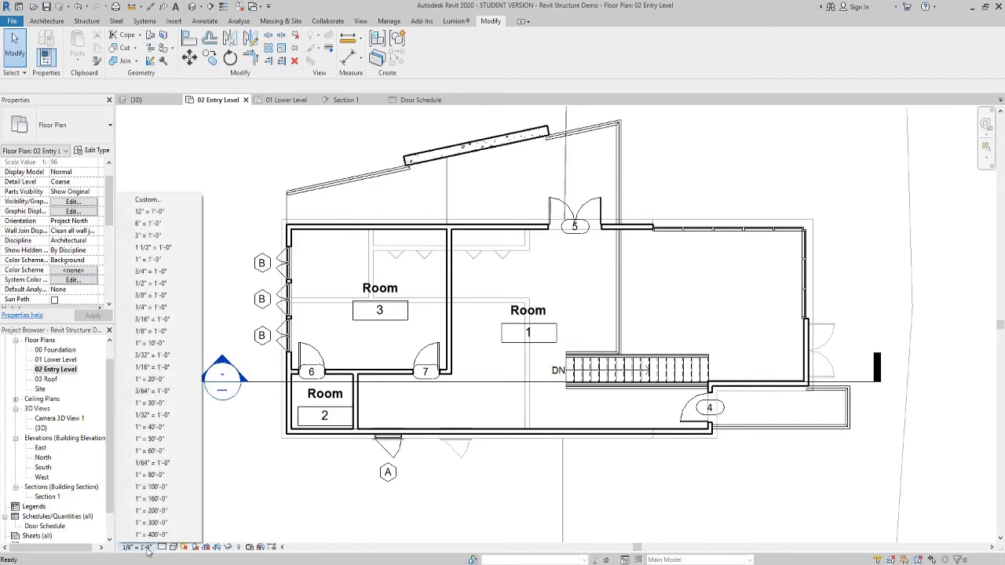
click(157, 307)
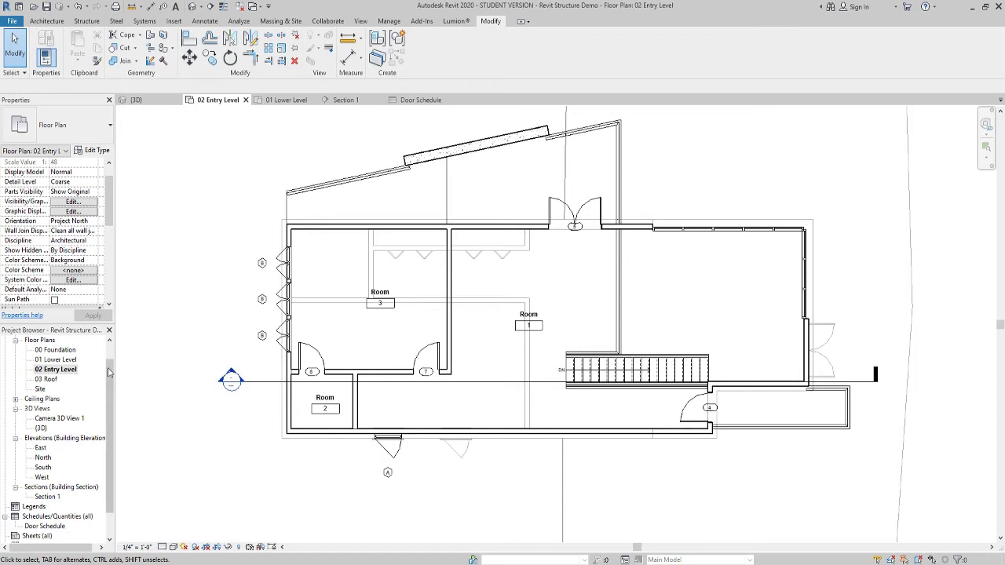
double_click(55, 359)
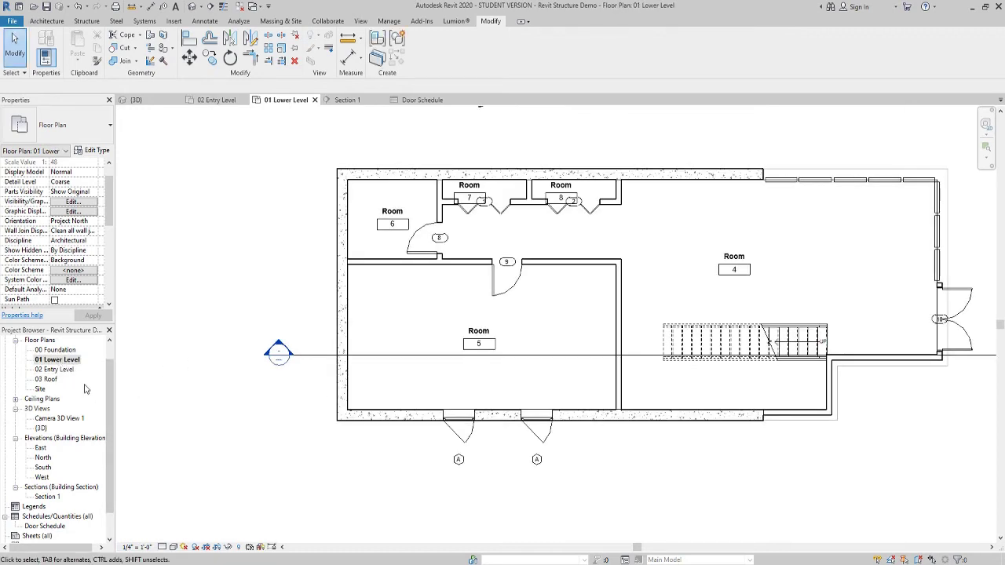
double_click(55, 369)
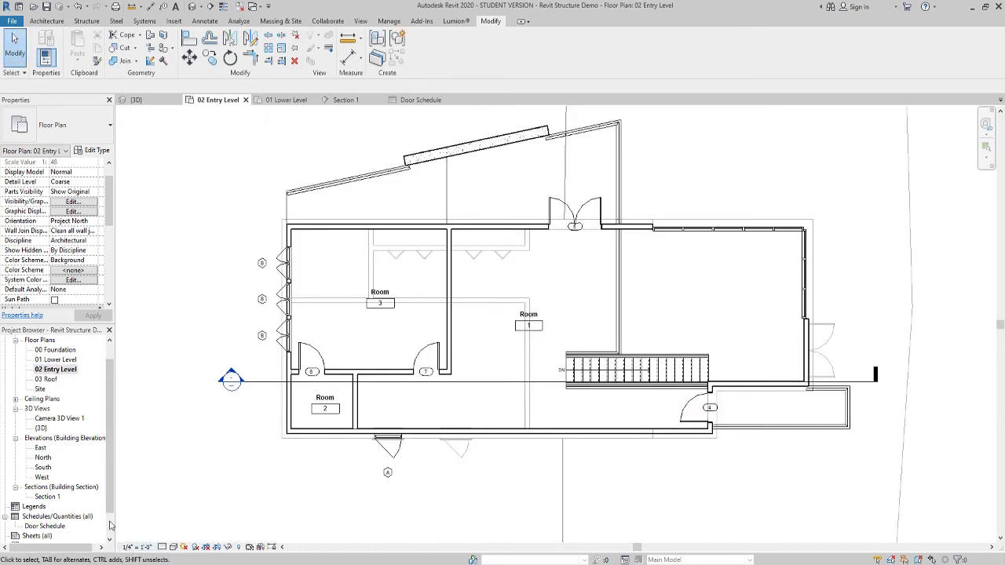
double_click(67, 361)
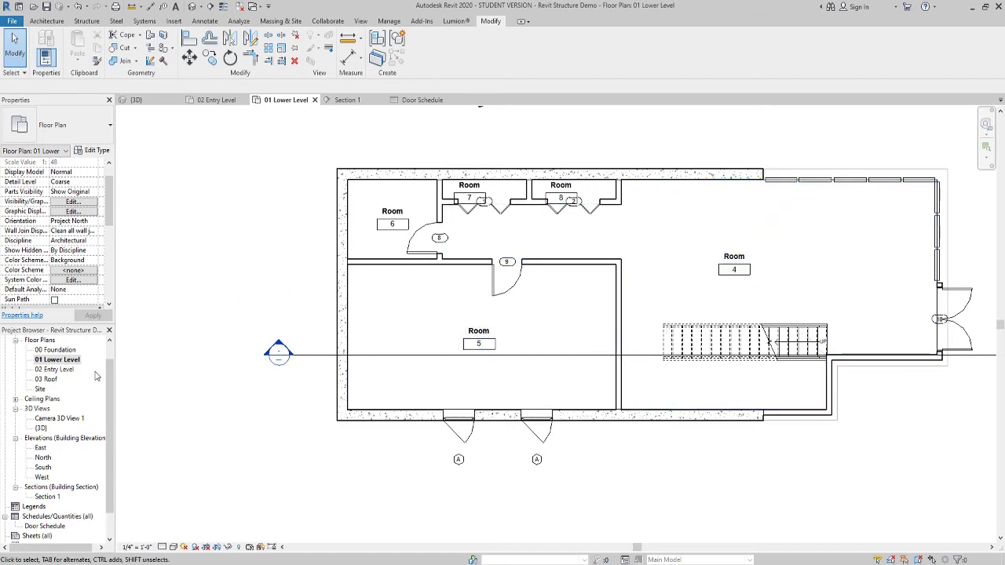
Open the 02 Entry Level plan and rename room 1 as Entry
double_click(55, 369)
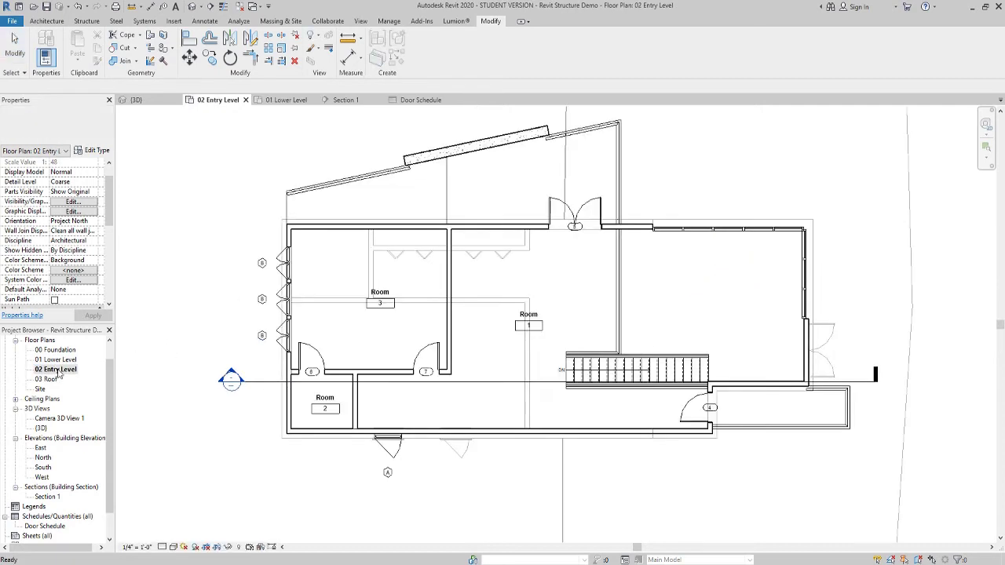
click(535, 313)
click(537, 312)
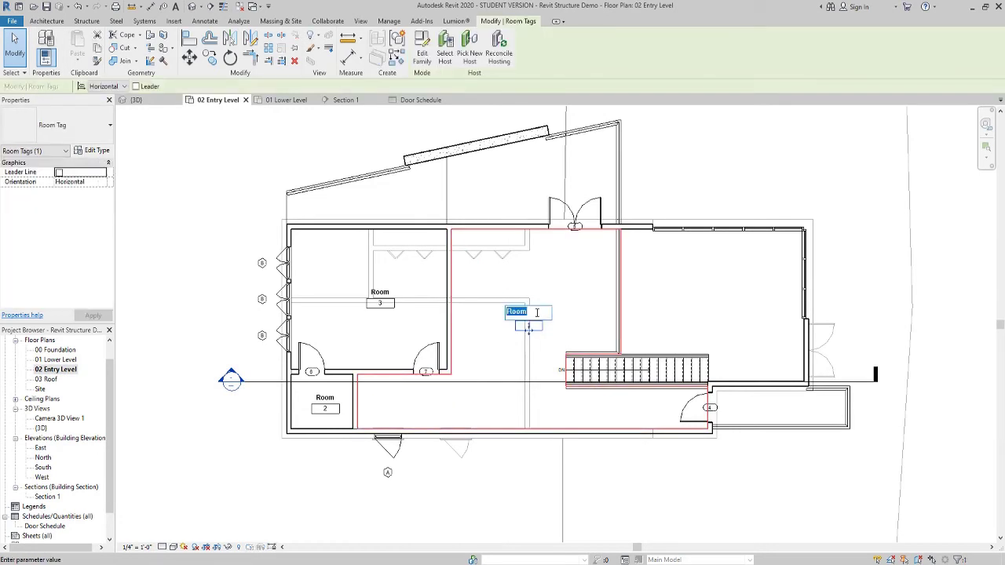
text(Entry)
key(Return)
Rename room 2 as Store and room 3 as Bedroom on the entry level
click(343, 396)
click(344, 395)
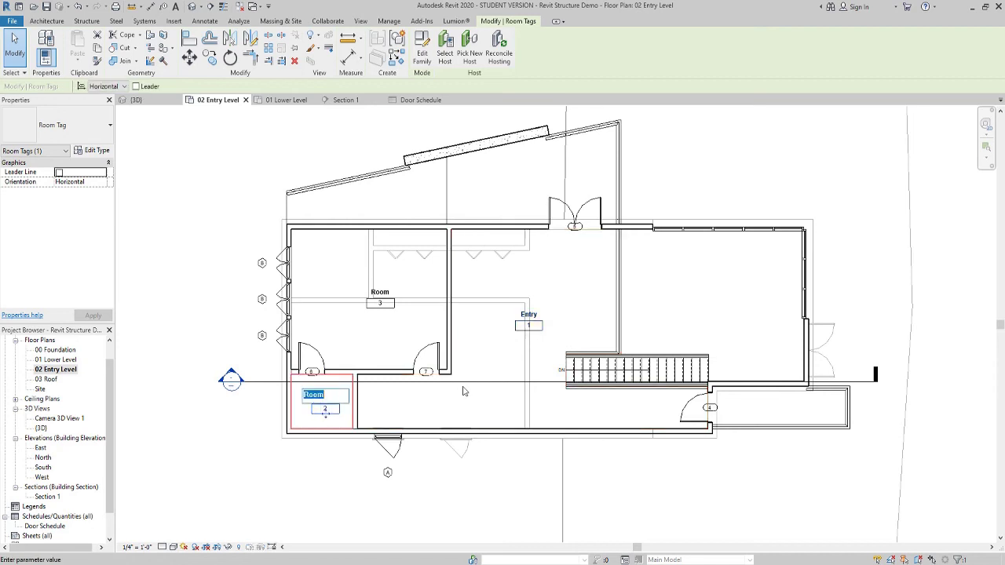
text(Store)
click(384, 296)
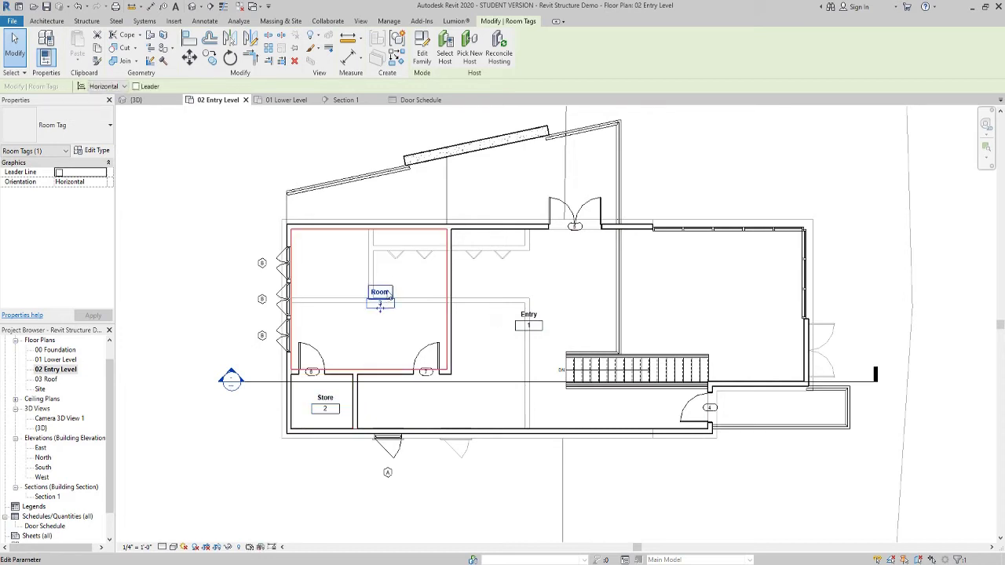
click(384, 292)
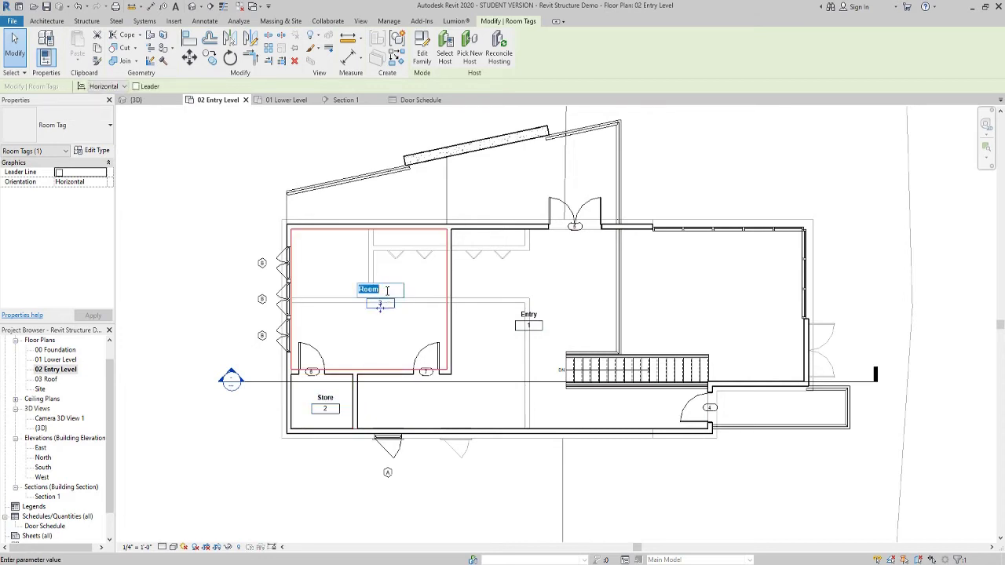
text(Bedr)
key(Return)
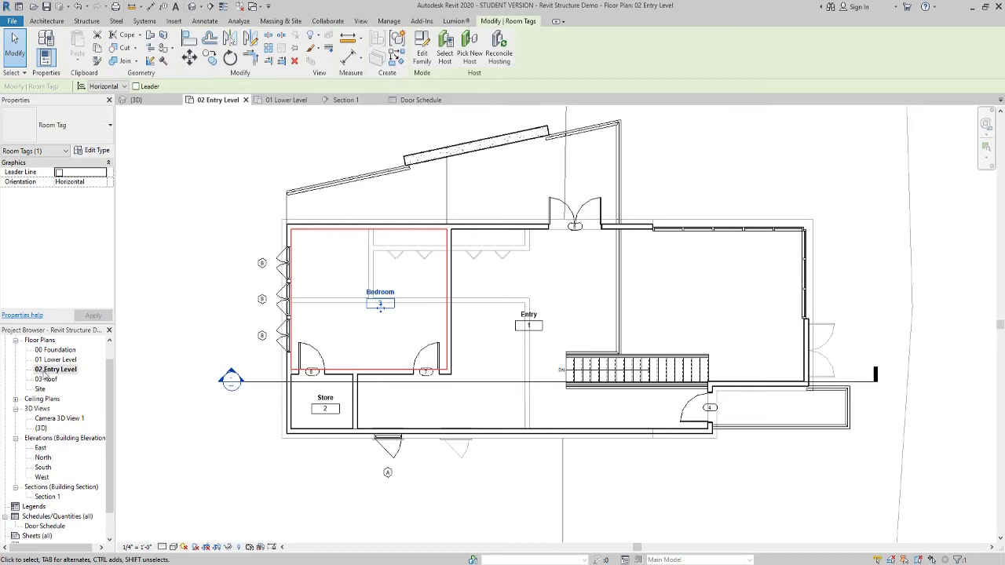
Open the 01 Lower Level plan and rename room 5 as Bedroom and room 6 as Bathroom
double_click(55, 360)
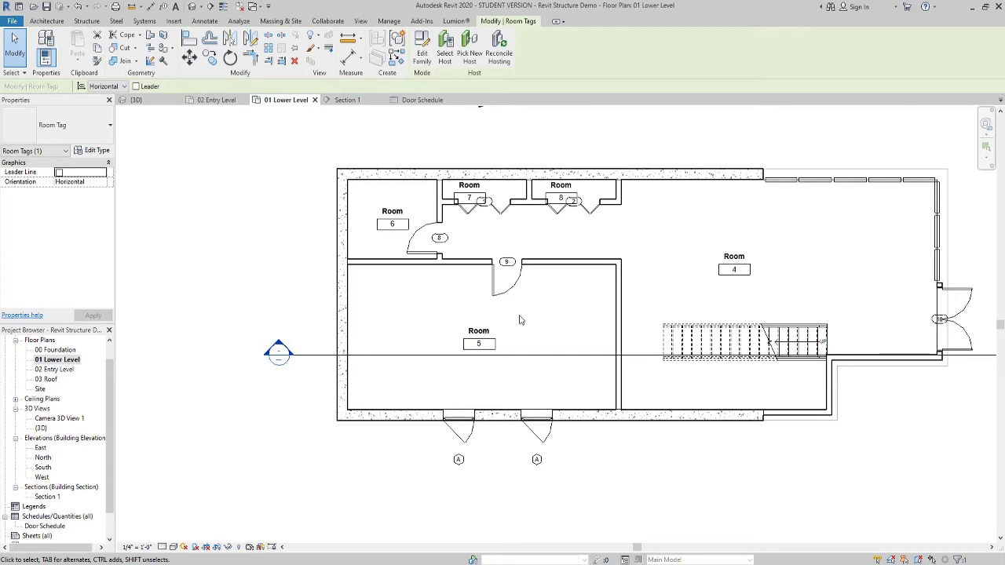
click(478, 331)
click(480, 331)
text(Bedr)
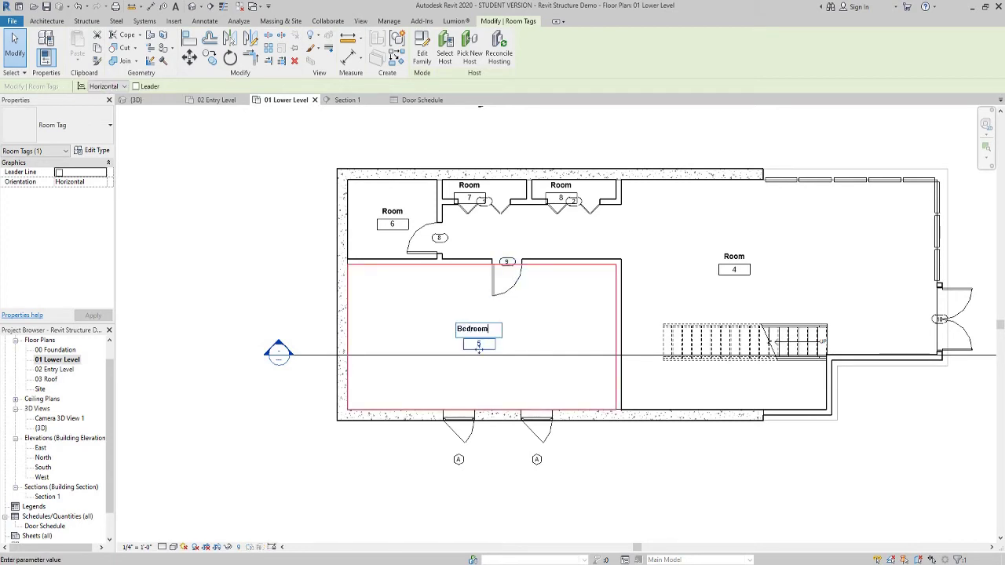
click(401, 214)
click(400, 211)
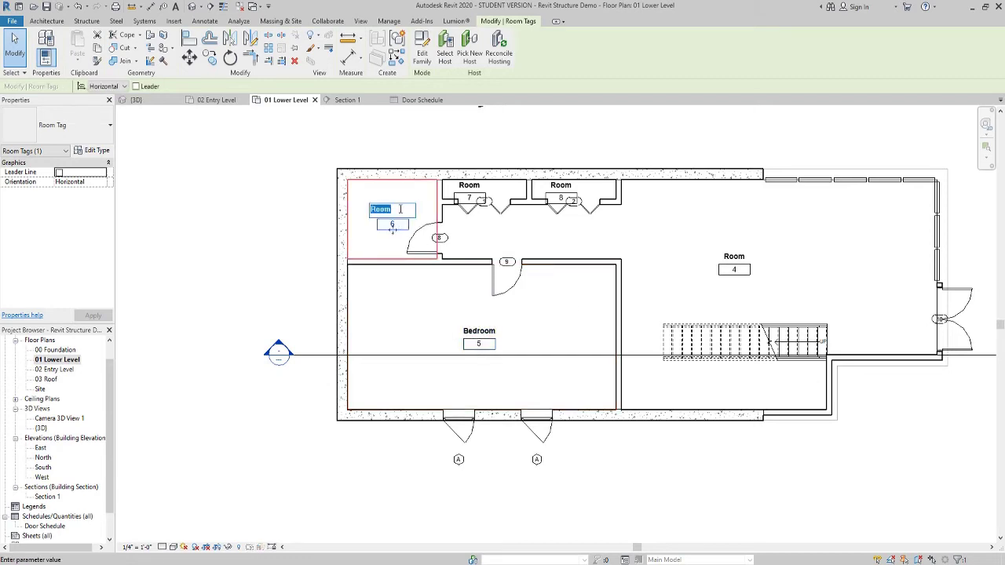
text(Bathroom)
key(Return)
Rename the two closets, rooms 7 and 8, as Store on the lower level
click(471, 188)
click(474, 186)
click(479, 186)
text(S)
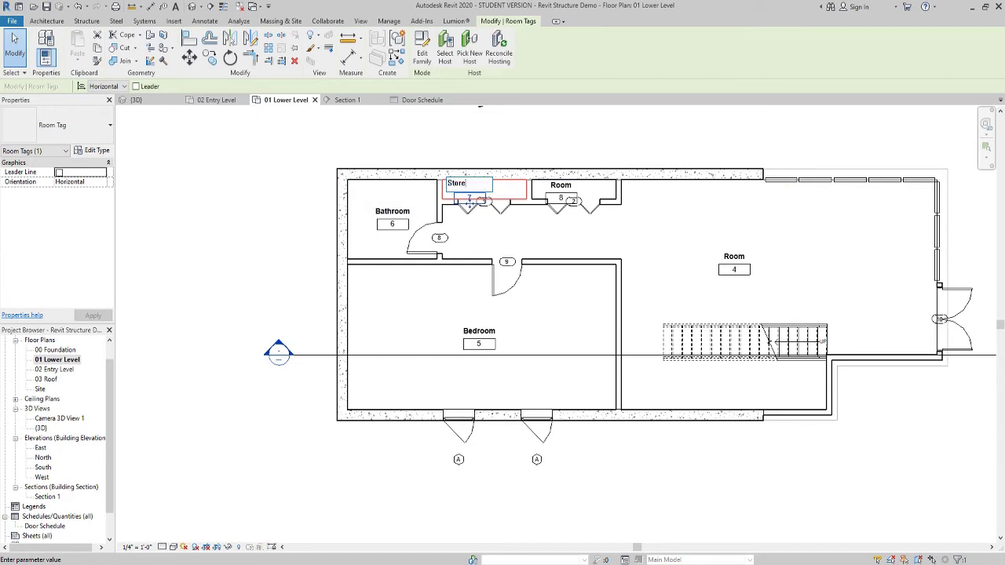
text(tore)
click(566, 194)
click(562, 190)
click(559, 185)
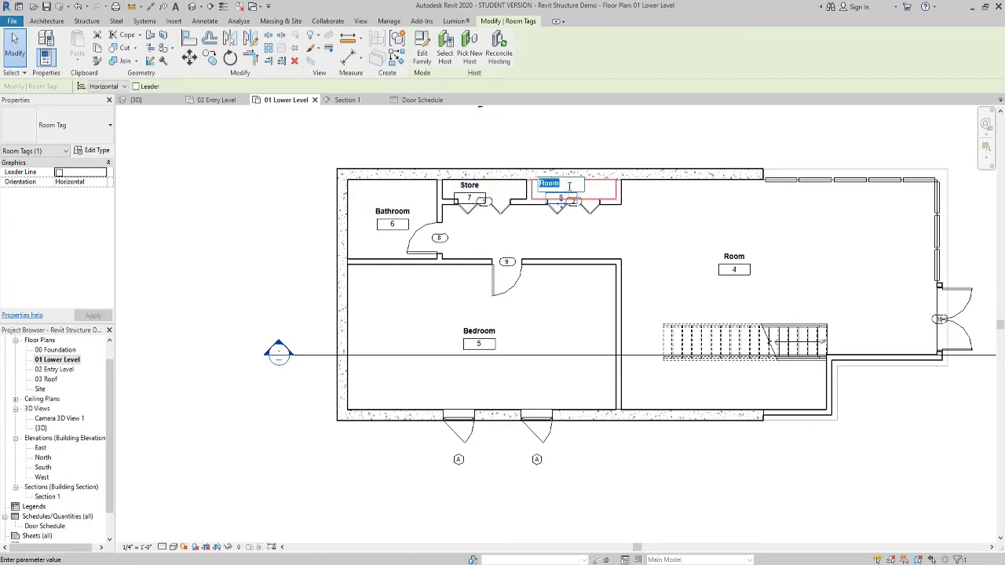
text(Store)
Rename room 4 on the lower level as Living Room and deselect its tag
click(740, 258)
click(738, 255)
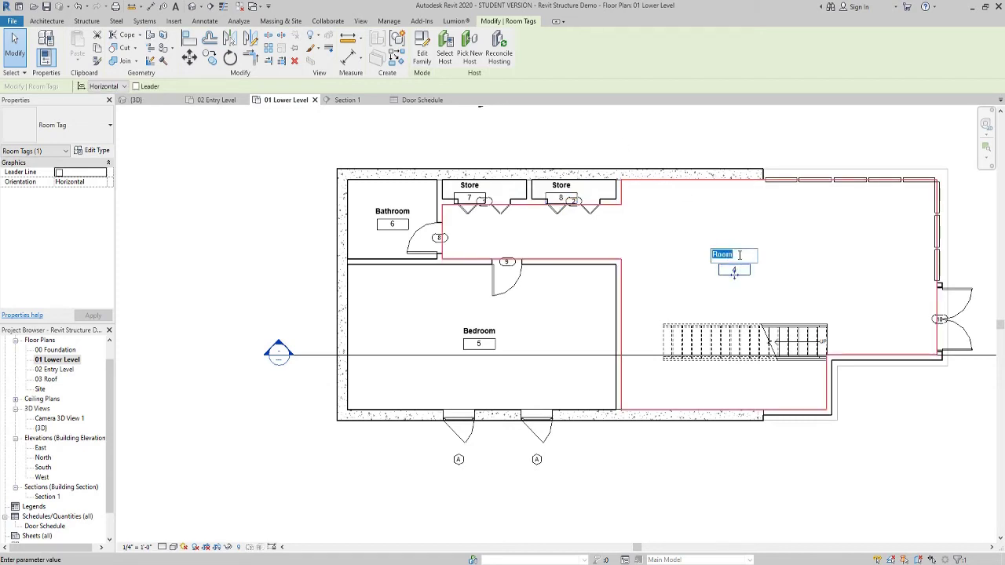
text(Living Room)
click(995, 299)
click(890, 292)
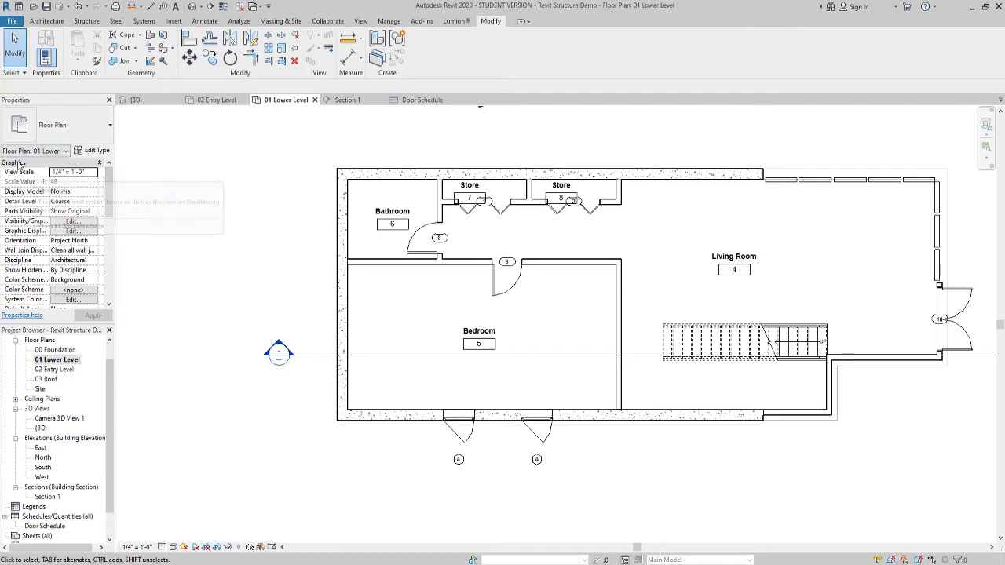
Color the rooms of the 02 Entry Level plan with the Name color scheme from the Rooms category
click(60, 370)
double_click(60, 372)
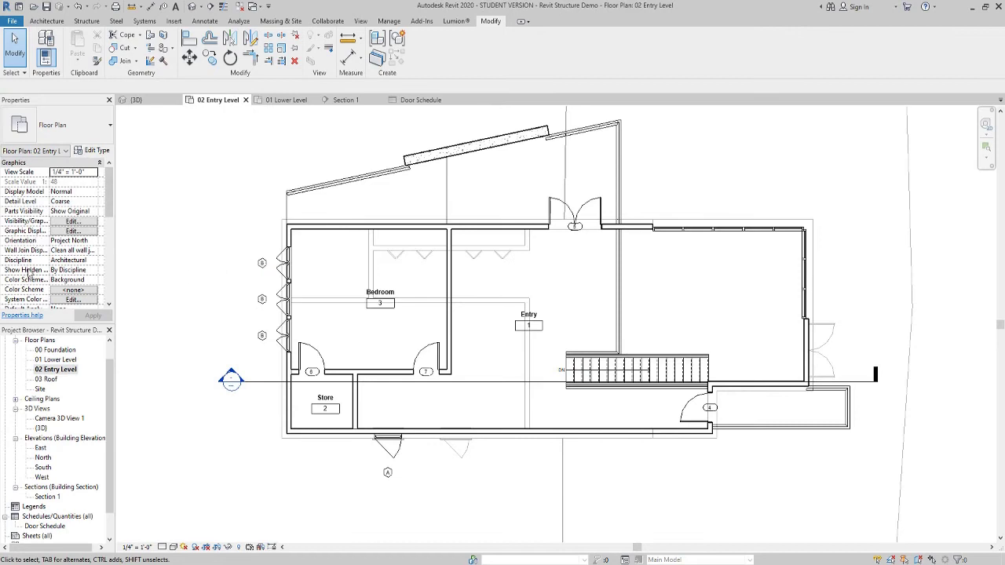
click(75, 291)
click(75, 291)
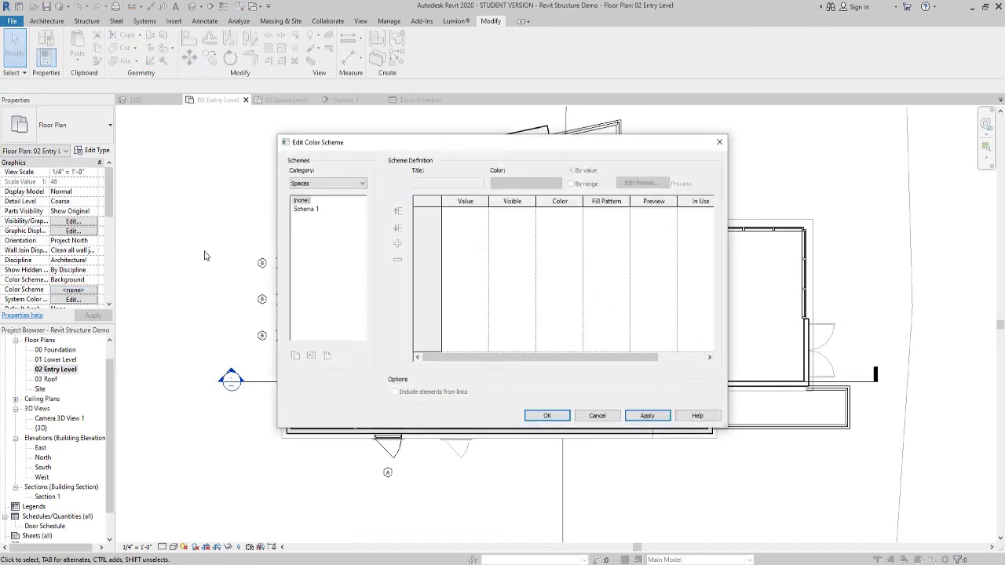
click(336, 184)
click(310, 197)
click(302, 209)
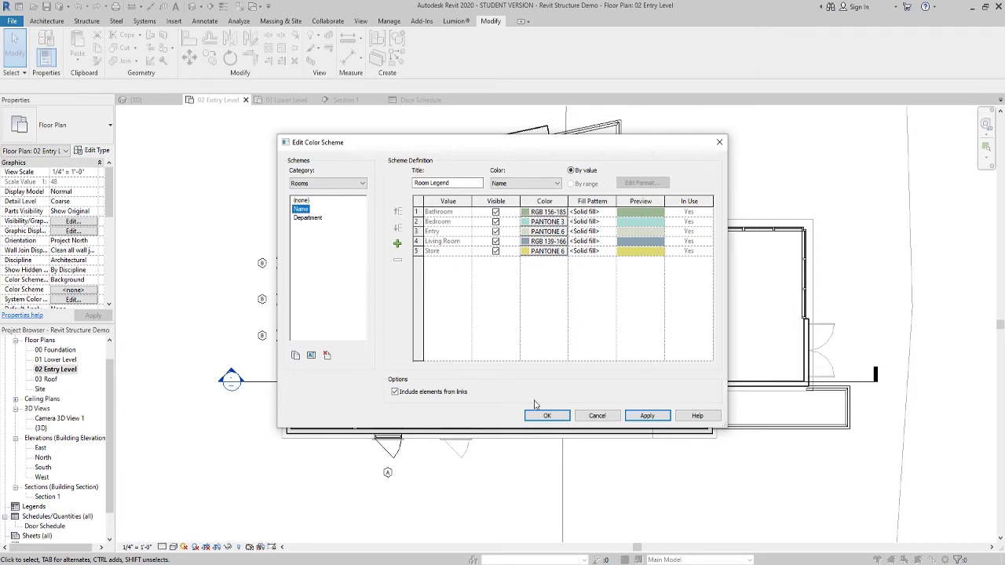
click(629, 416)
click(547, 416)
scroll(686, 305, down, 2)
scroll(659, 327, up, 1)
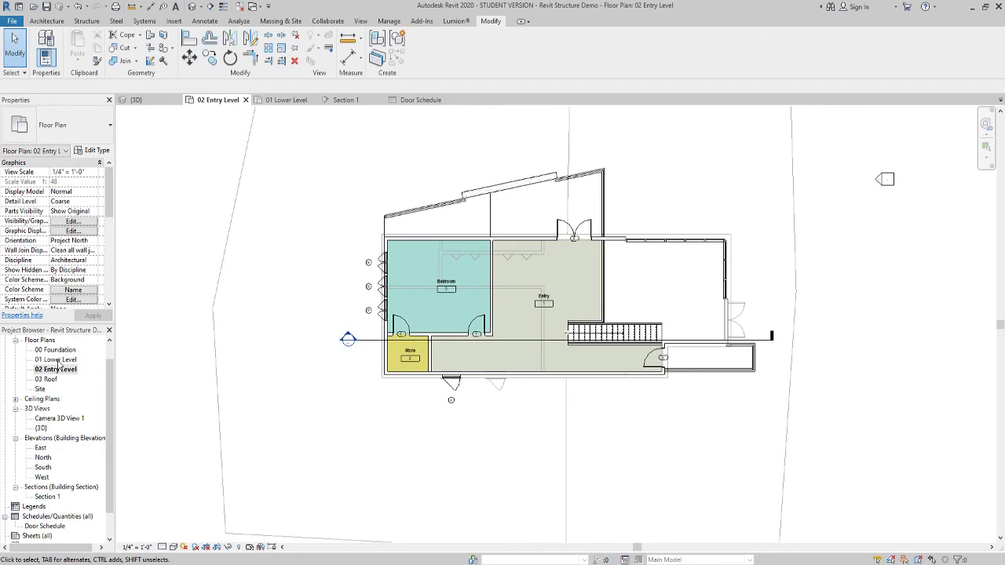
Apply the Rooms category's Name color scheme to the 01 Lower Level plan
double_click(59, 361)
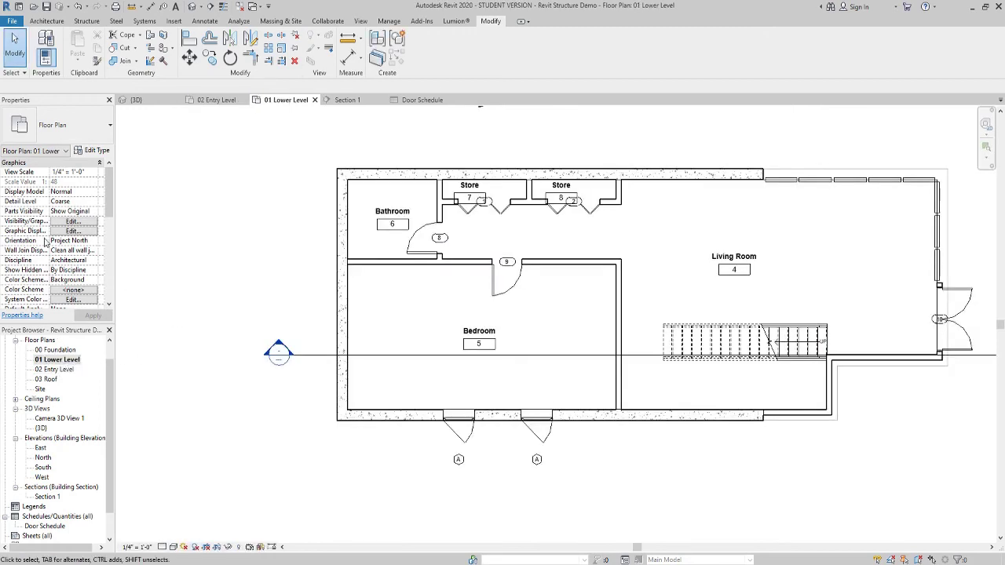
click(72, 290)
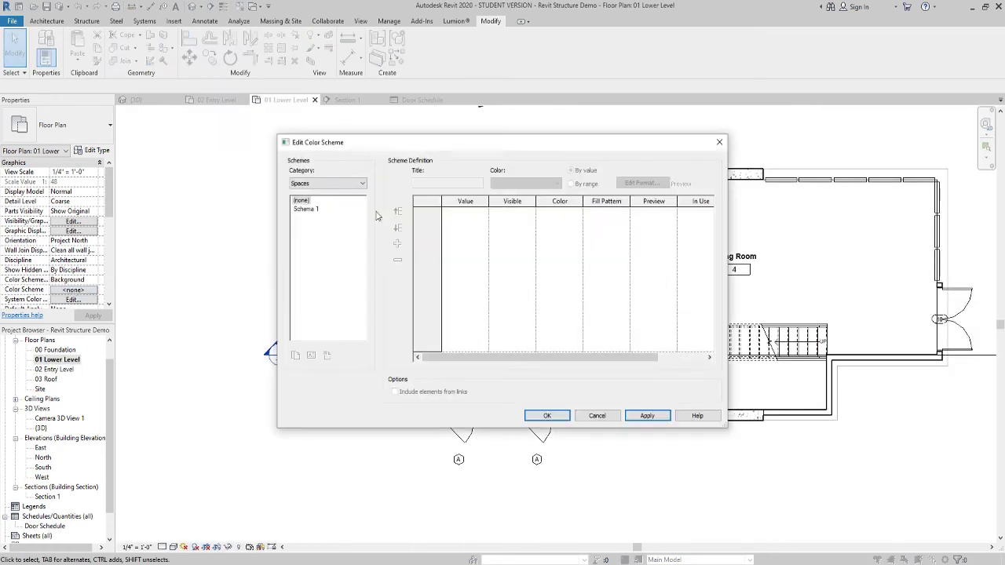
click(318, 184)
click(318, 206)
click(304, 209)
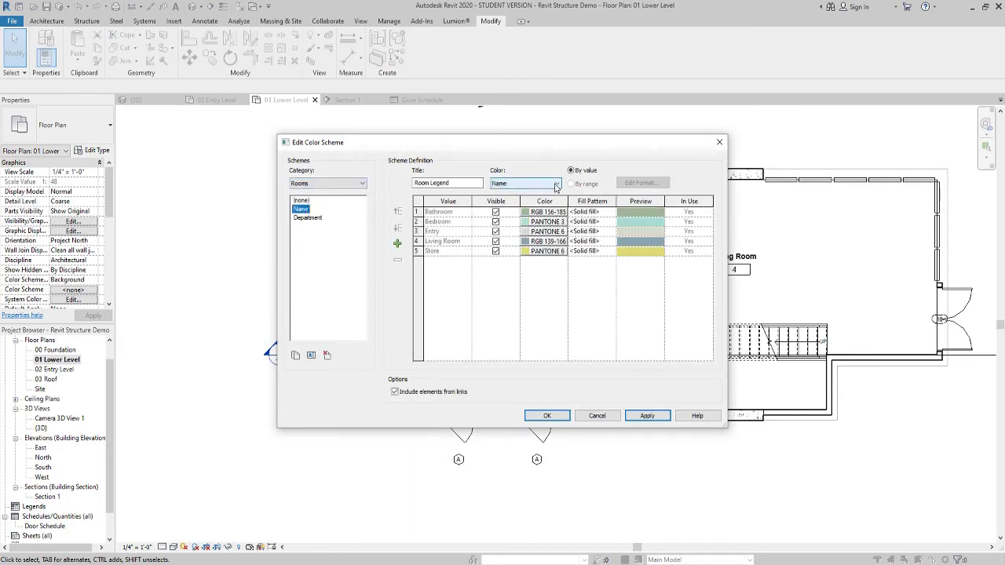
click(646, 416)
click(547, 416)
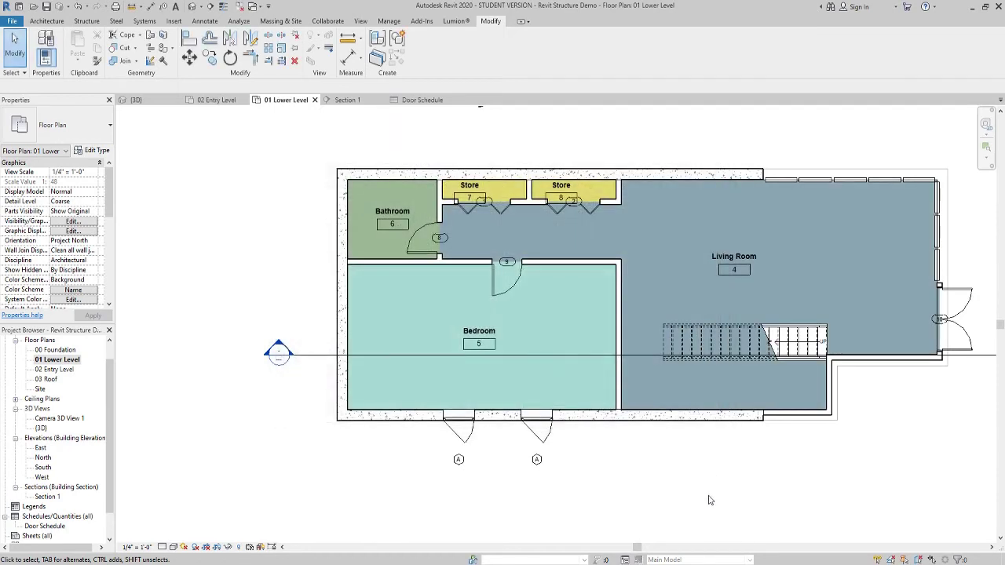
Place a color fill legend for the rooms above the living room on the lower level plan
scroll(714, 480, down, 4)
middle_drag(715, 489, 708, 472)
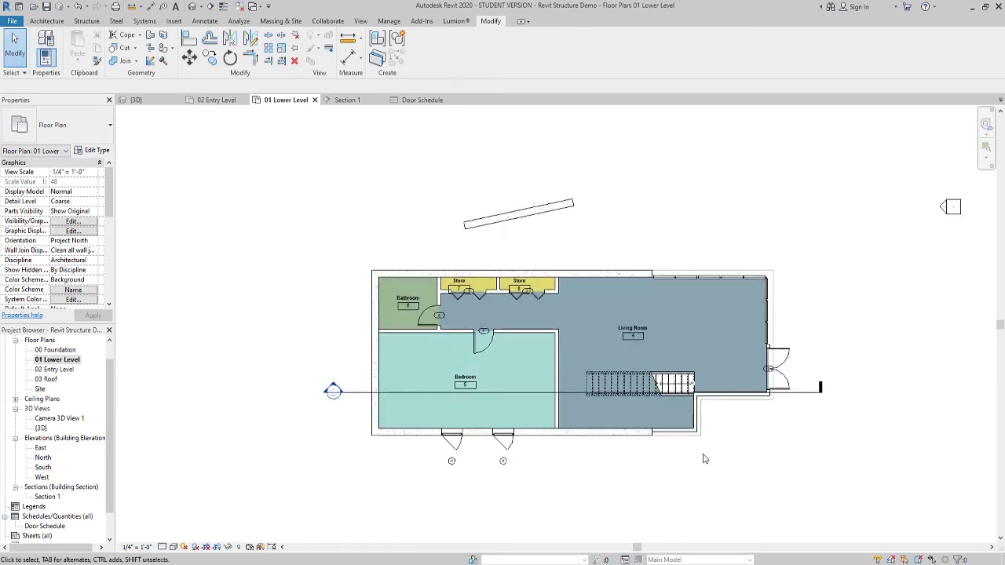
click(219, 24)
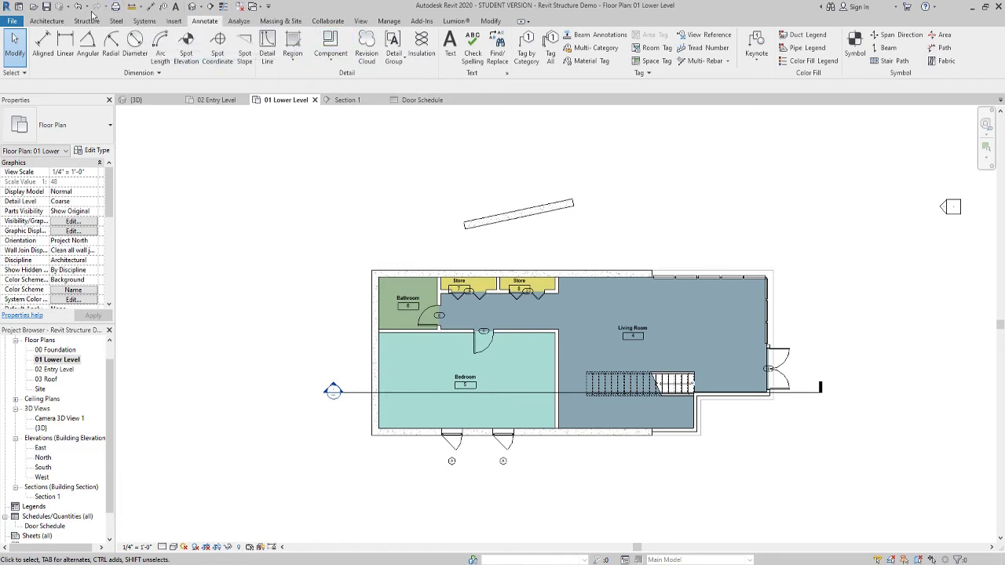
click(66, 22)
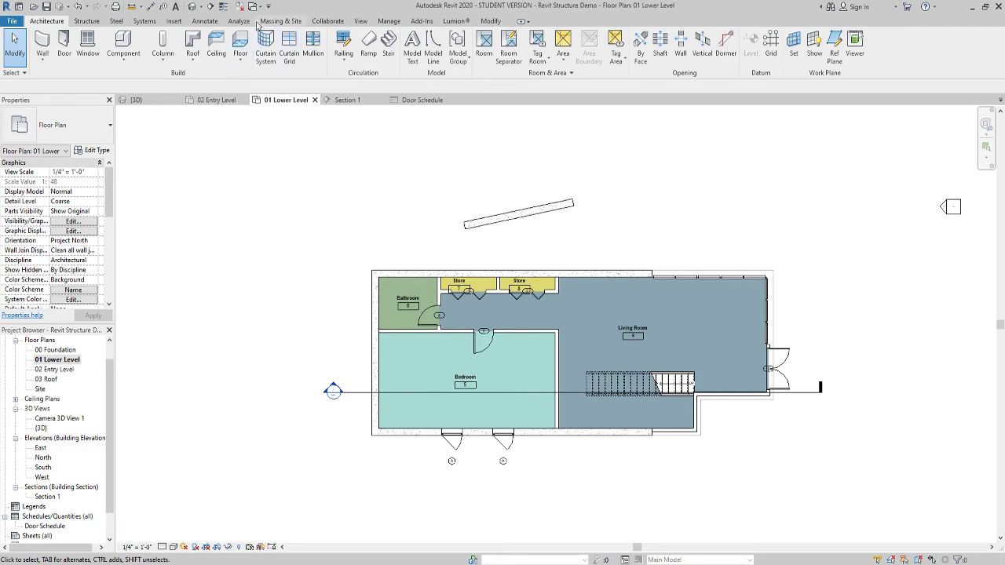
click(205, 21)
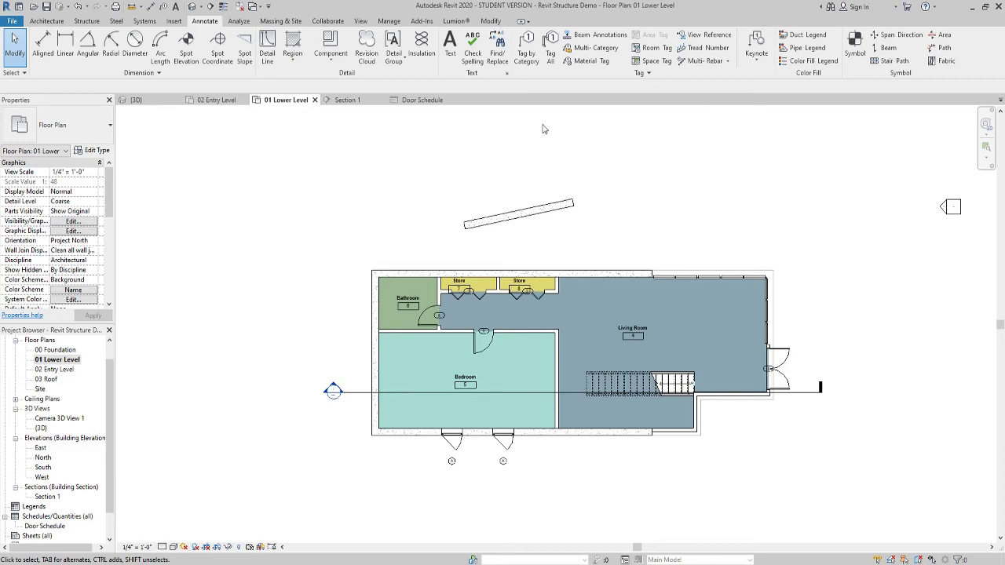
click(813, 60)
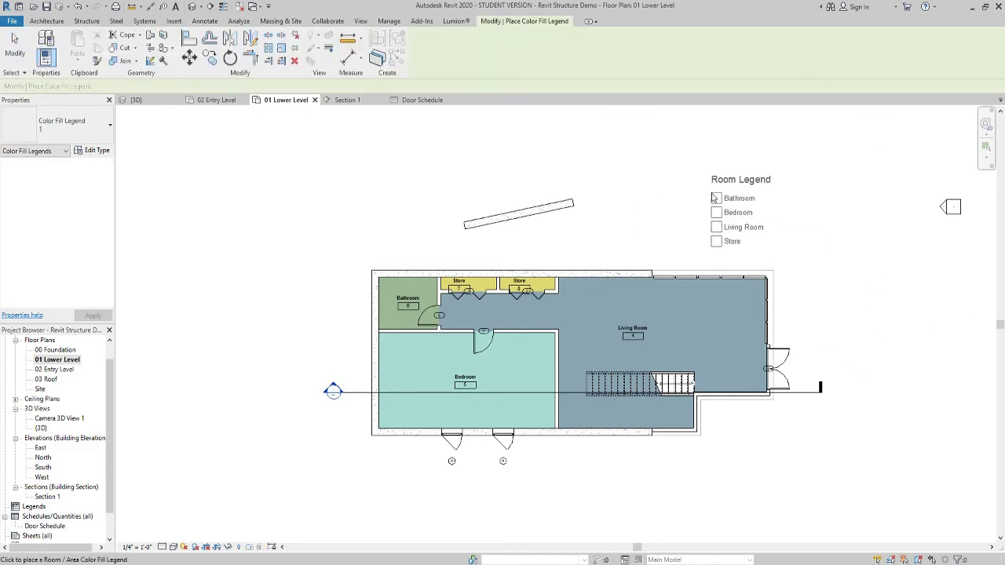
click(710, 176)
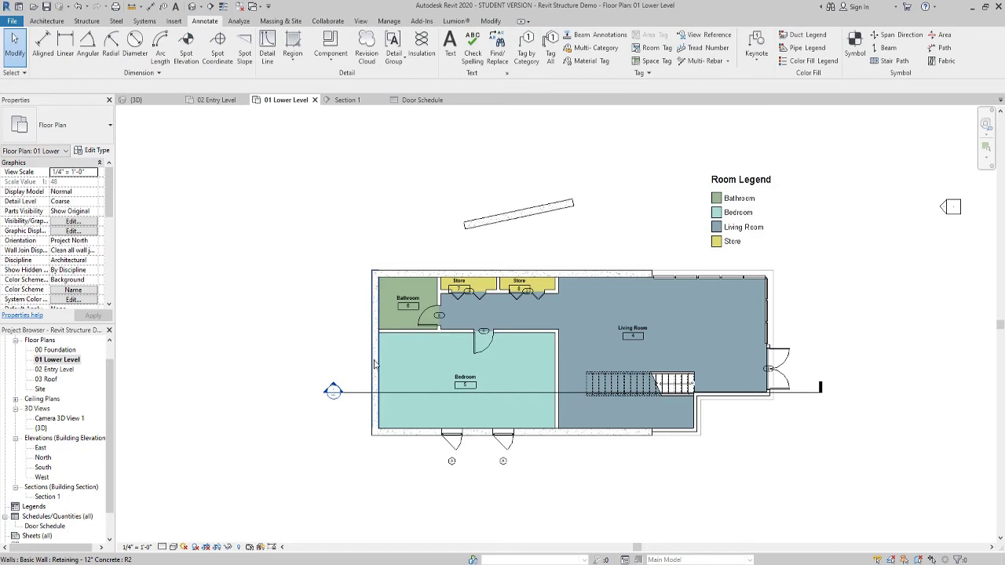
Add a room color fill legend to the 02 Entry Level plan, above the house beside the slanted walls
double_click(55, 369)
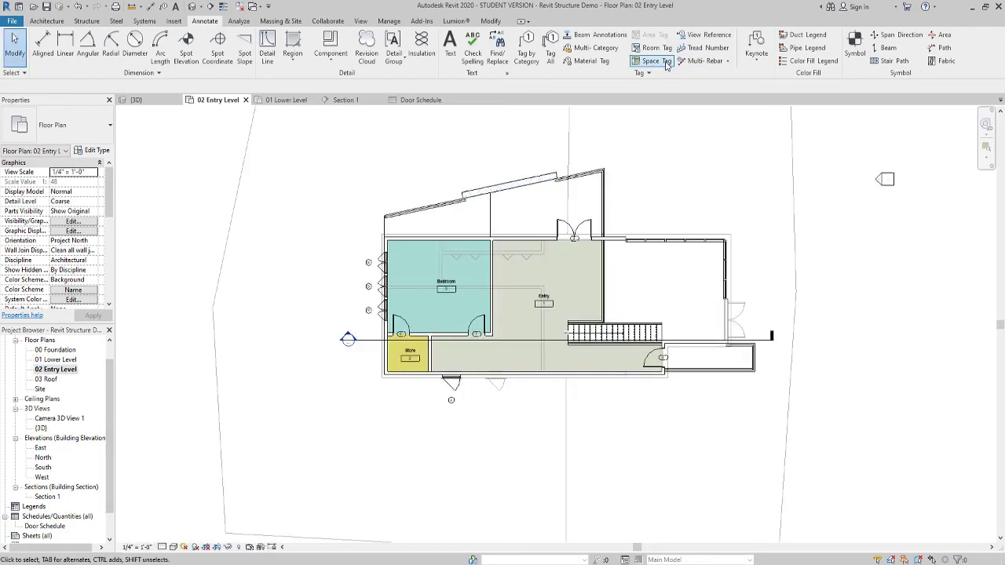
click(804, 63)
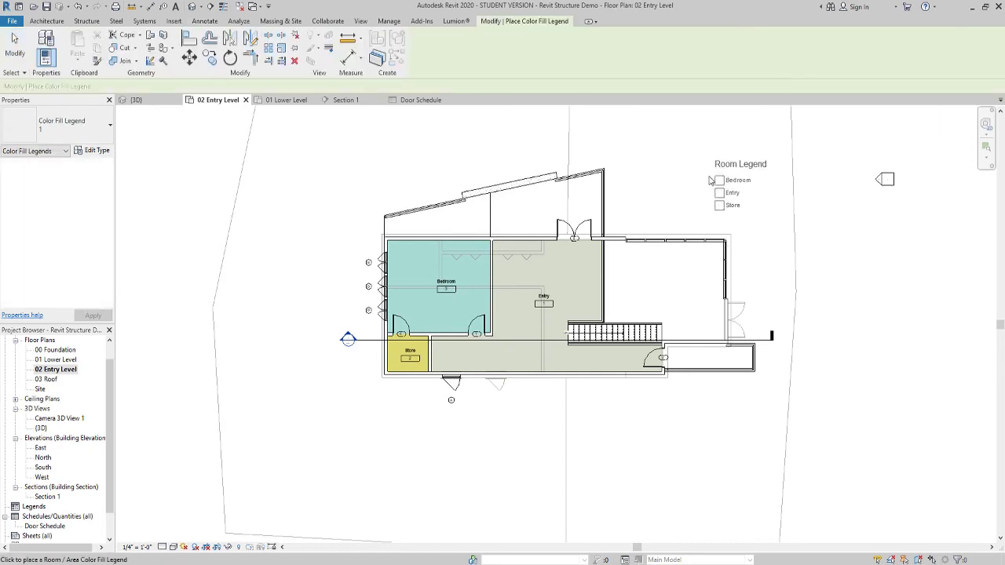
click(676, 166)
key(Escape)
key(Escape)
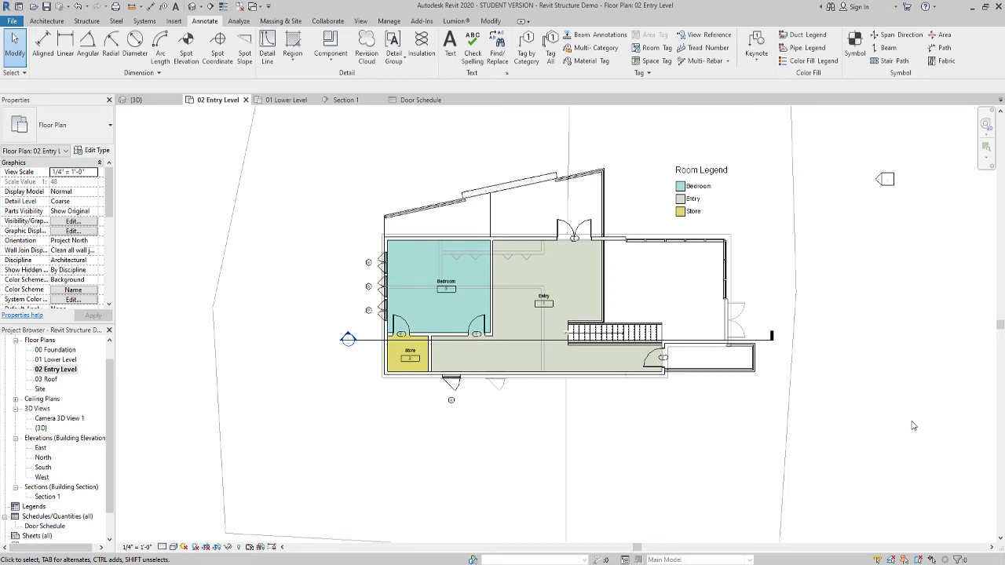
Show the crop region of the 02 Entry Level plan
scroll(433, 407, down, 4)
scroll(434, 407, up, 2)
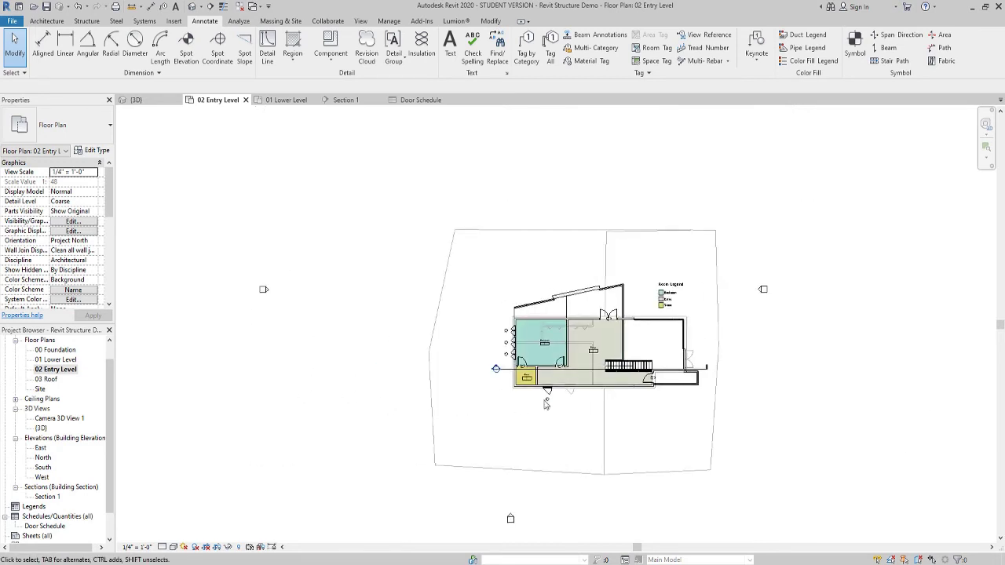
scroll(458, 417, down, 2)
middle_drag(393, 401, 365, 391)
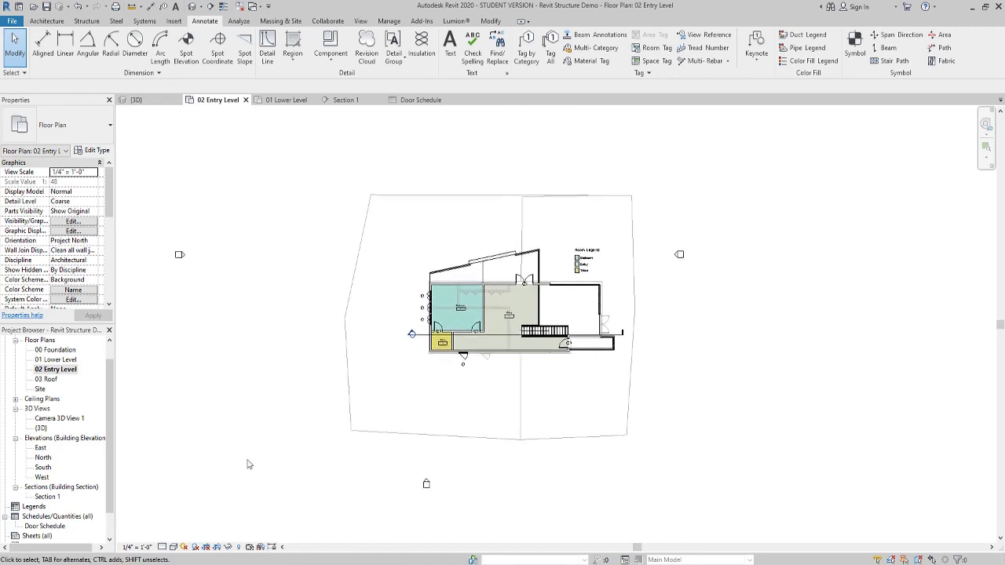
click(217, 546)
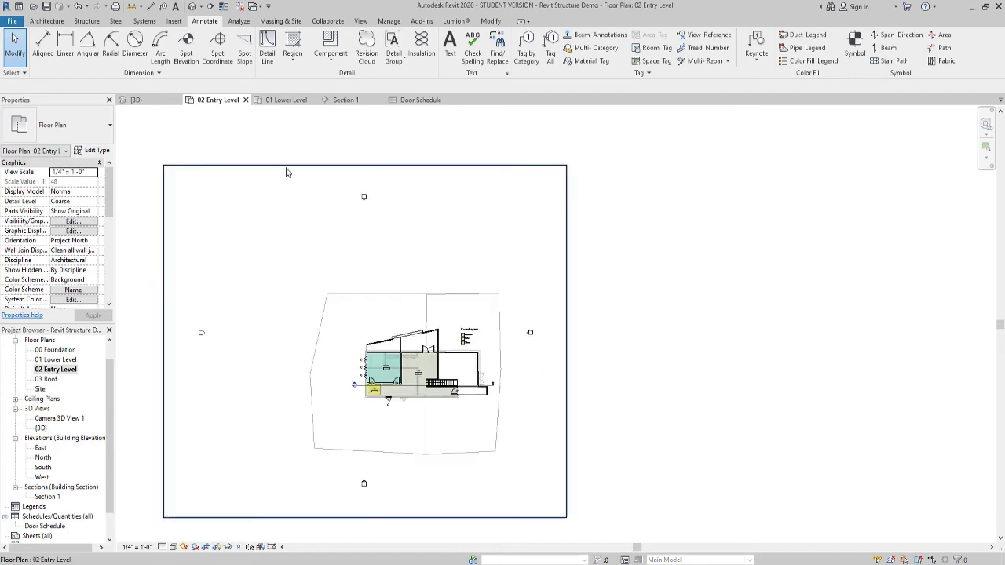
Tighten the 02 Entry Level plan's crop region on all four sides around the house and room legend, and hide the crop boundary
click(285, 165)
drag(365, 165, 391, 308)
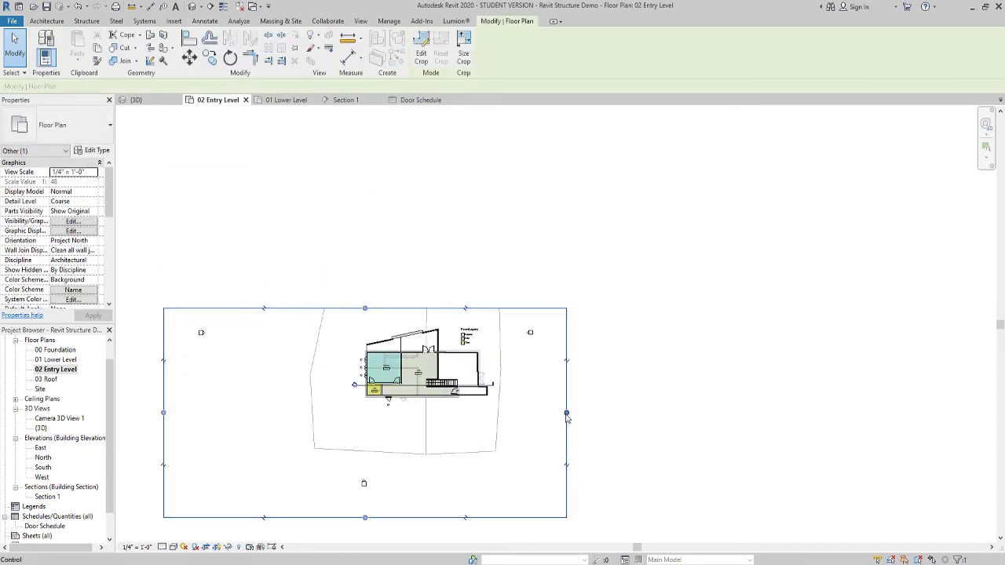
drag(567, 414, 509, 413)
drag(335, 517, 342, 418)
drag(163, 363, 332, 358)
scroll(387, 374, up, 4)
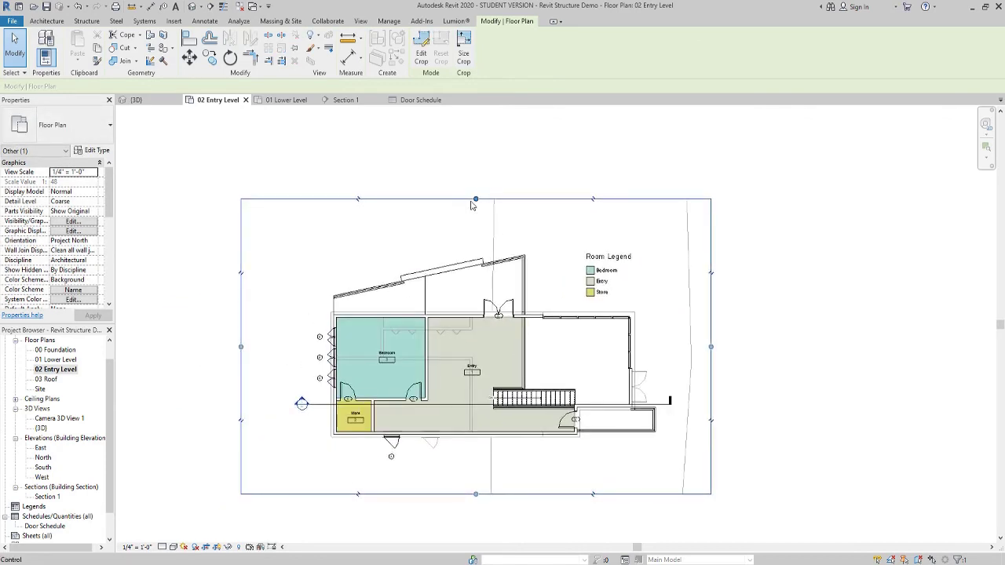
drag(475, 201, 475, 234)
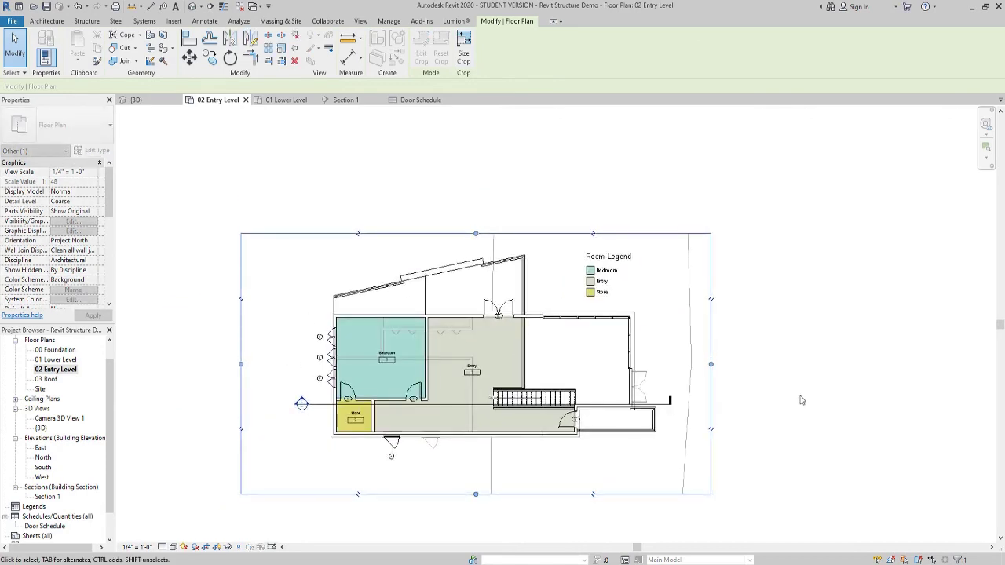
click(195, 321)
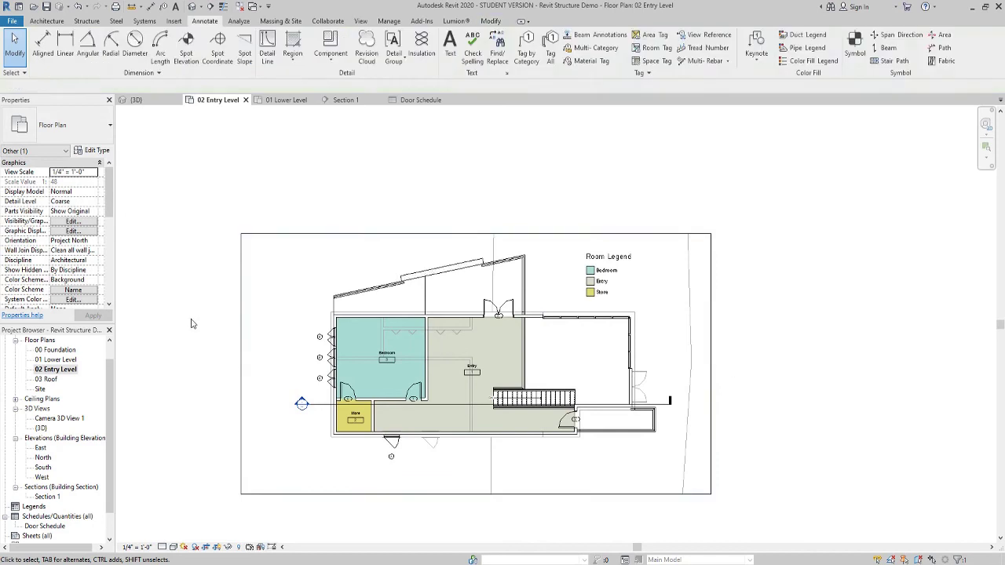
click(219, 548)
Remove the underlay from the 02 Entry Level plan by setting its base level range to None
scroll(63, 216, down, 5)
scroll(56, 237, down, 2)
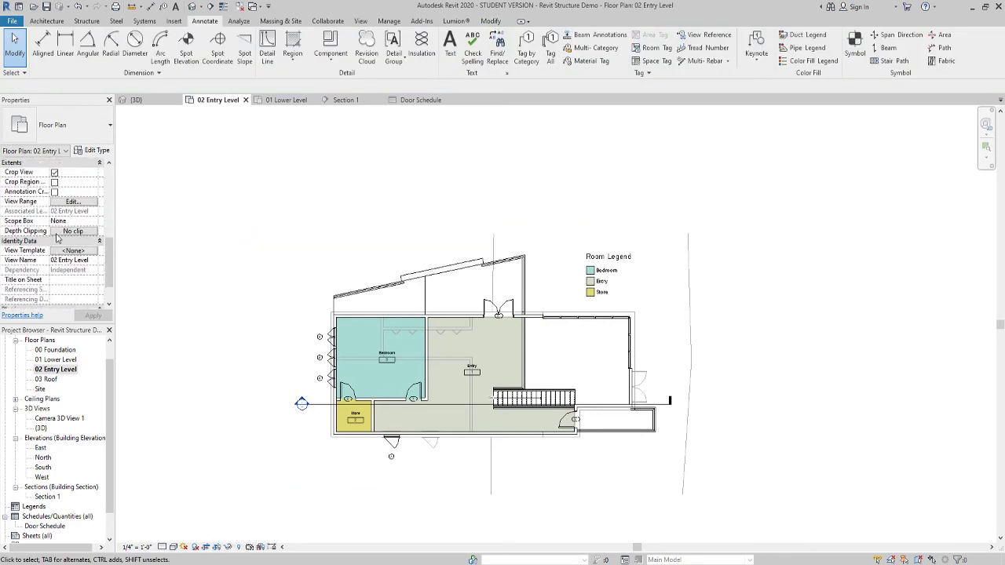
scroll(49, 239, up, 6)
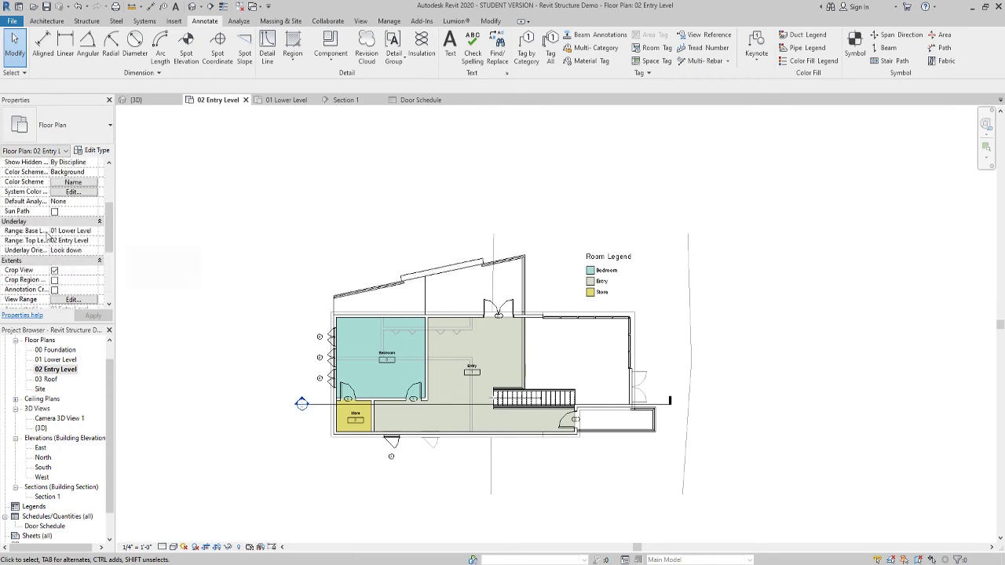
click(79, 231)
click(94, 231)
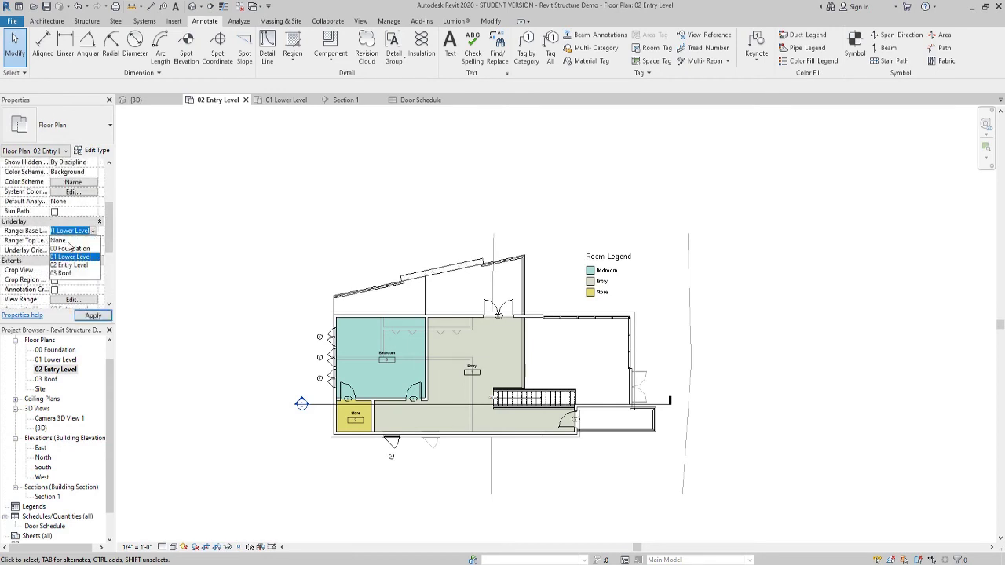
click(66, 240)
click(93, 315)
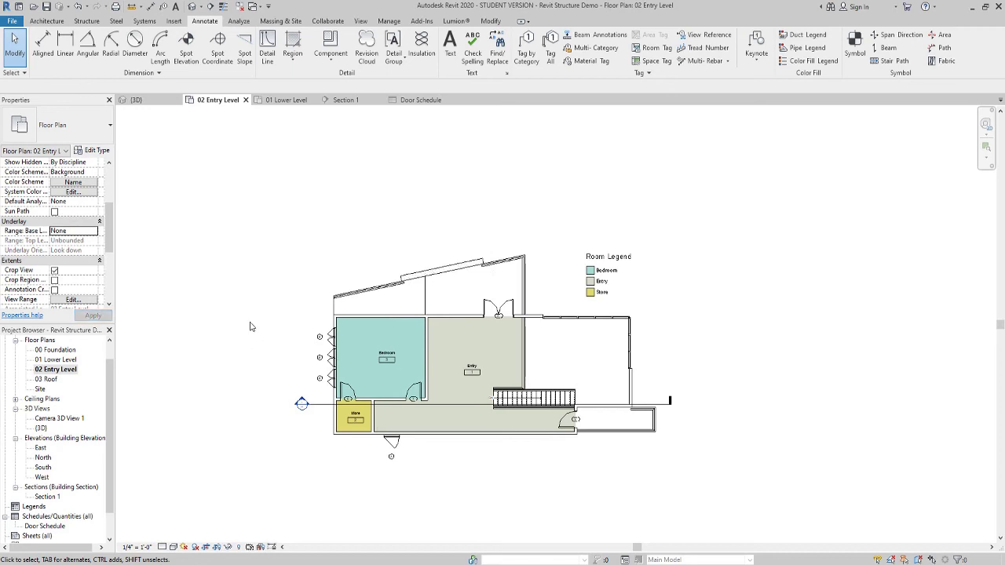
Open the 01 Lower Level plan and set its underlay base level range to None
double_click(55, 360)
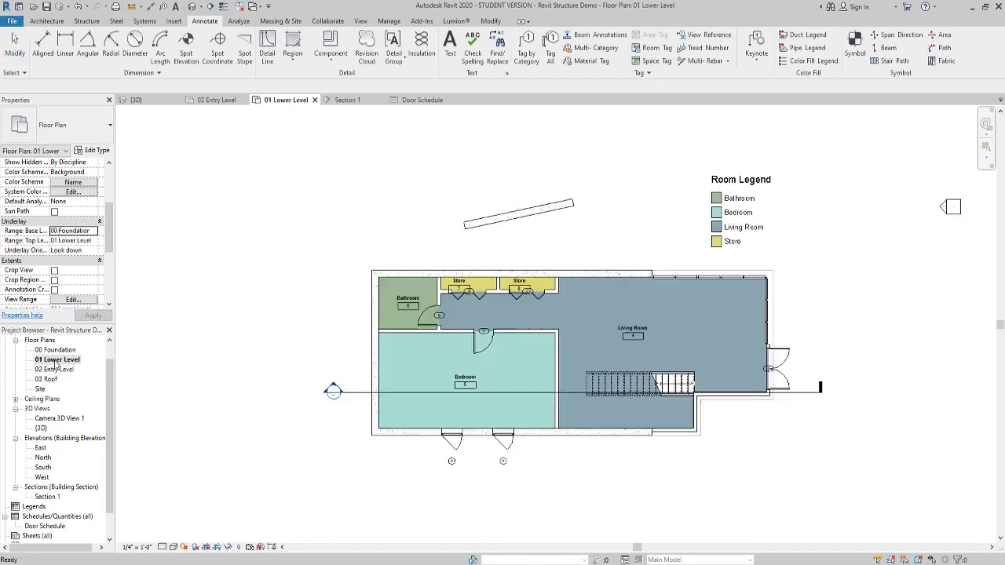
scroll(302, 300, down, 1)
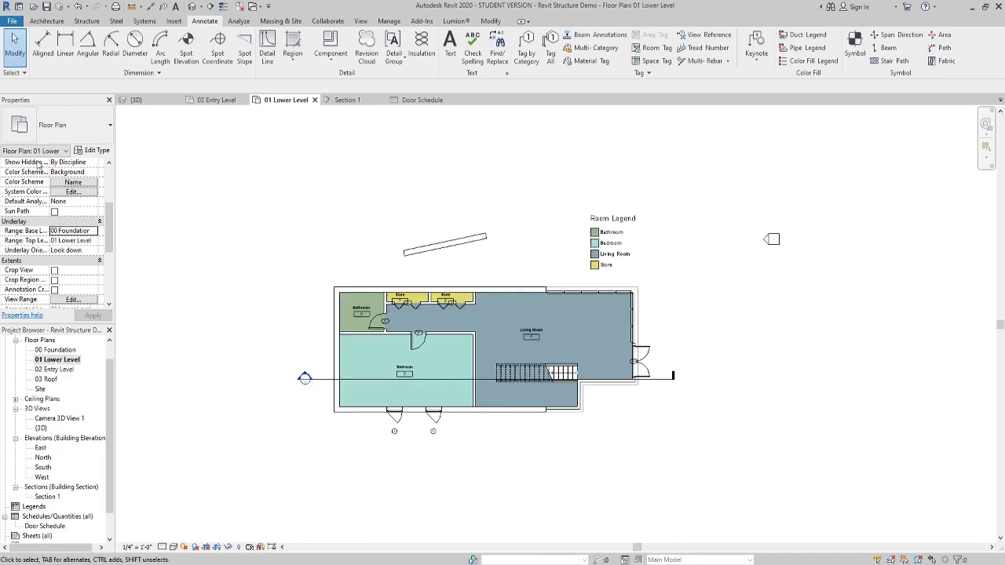
click(93, 230)
click(91, 239)
click(93, 231)
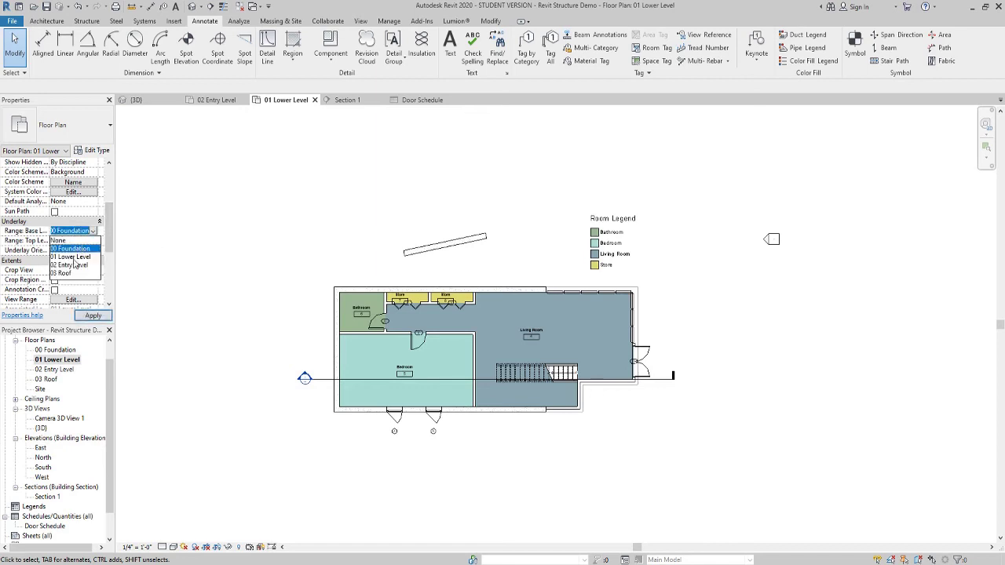
click(72, 241)
click(93, 314)
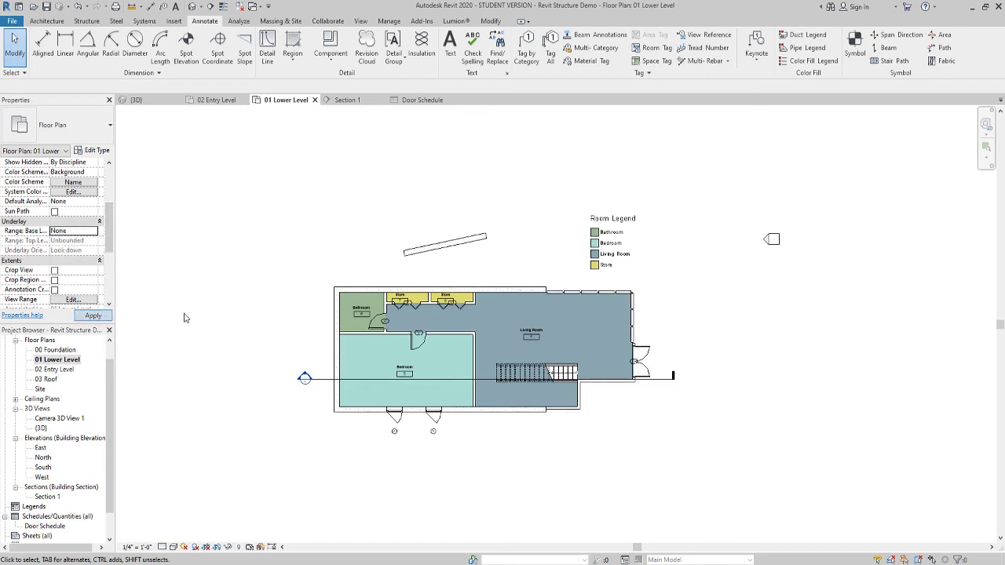
Show the crop region of the 01 Lower Level plan
scroll(294, 308, down, 2)
middle_drag(294, 308, 366, 319)
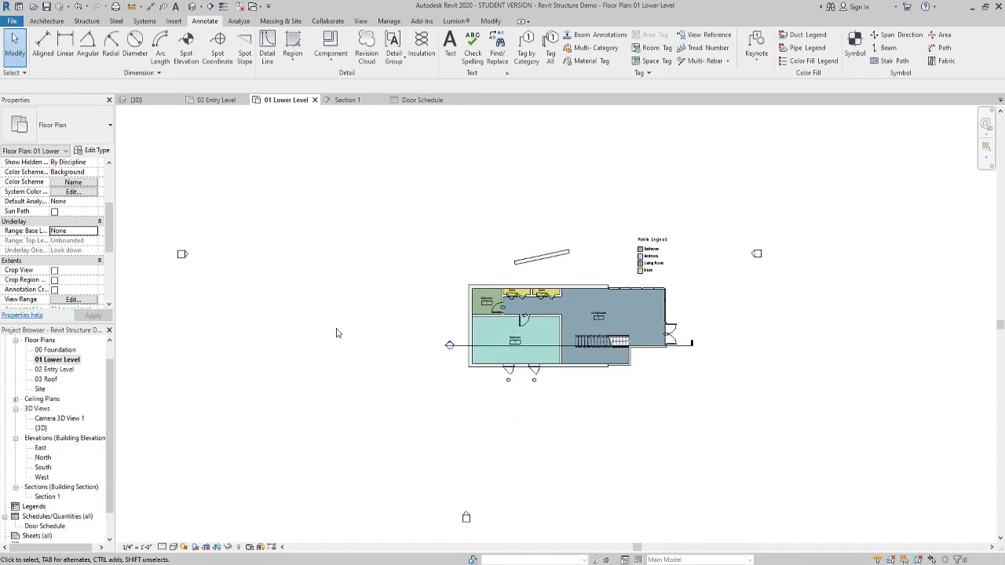
scroll(340, 330, down, 2)
click(221, 547)
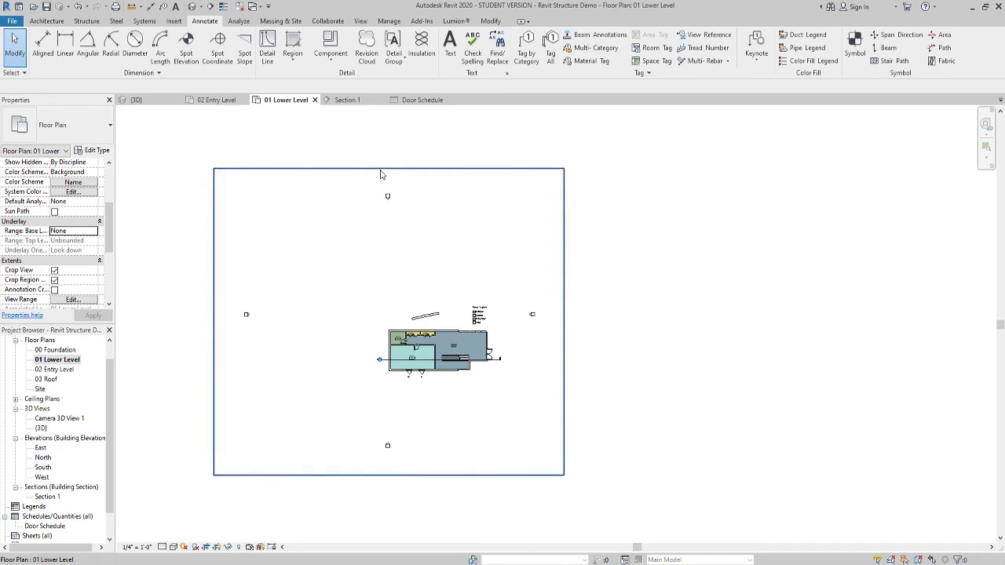
Tighten the lower level plan's crop region on all four sides around the house and room legend, and hide the crop boundary
click(383, 169)
drag(388, 170, 388, 300)
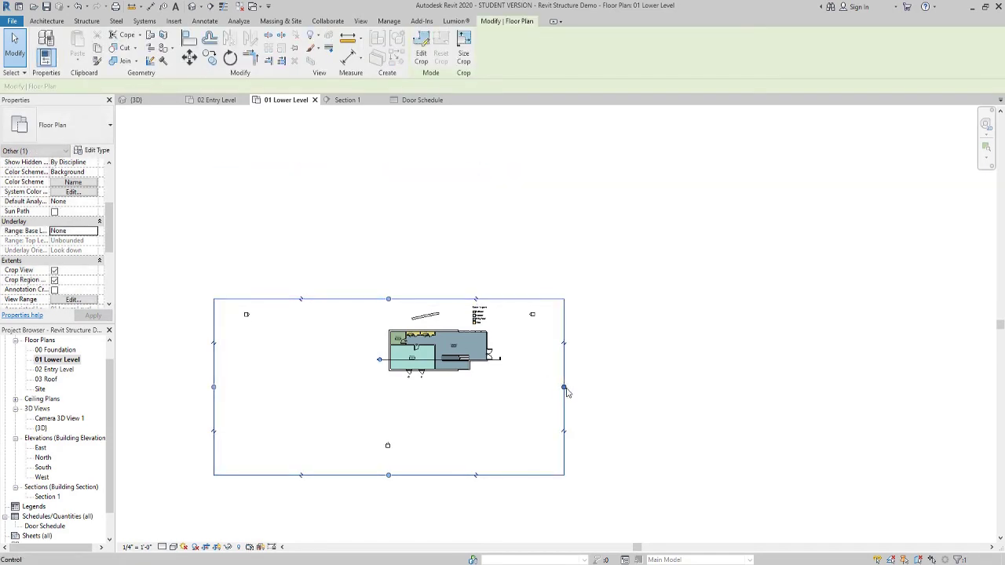
drag(563, 387, 504, 396)
drag(359, 475, 366, 381)
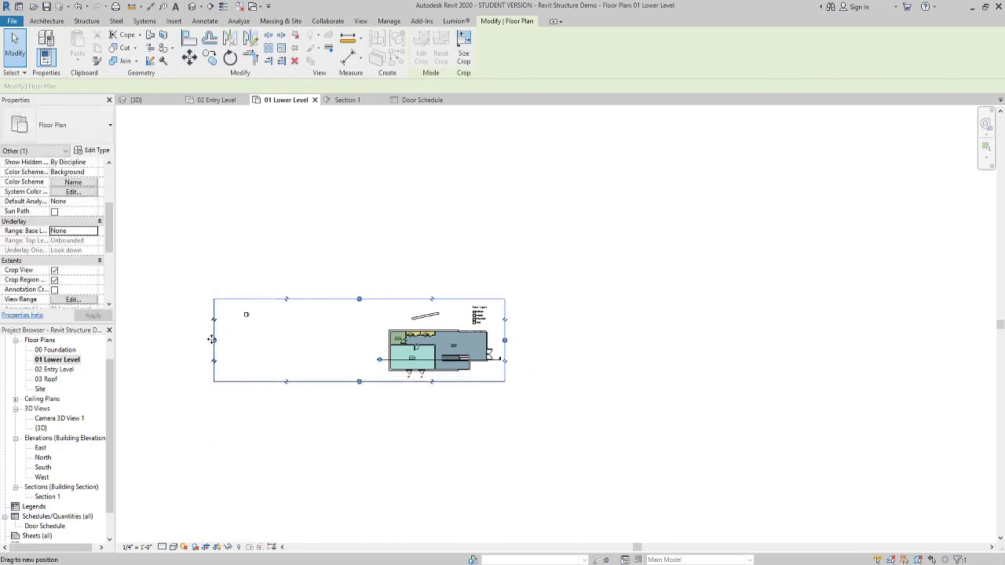
drag(210, 340, 370, 338)
scroll(437, 353, up, 5)
click(739, 474)
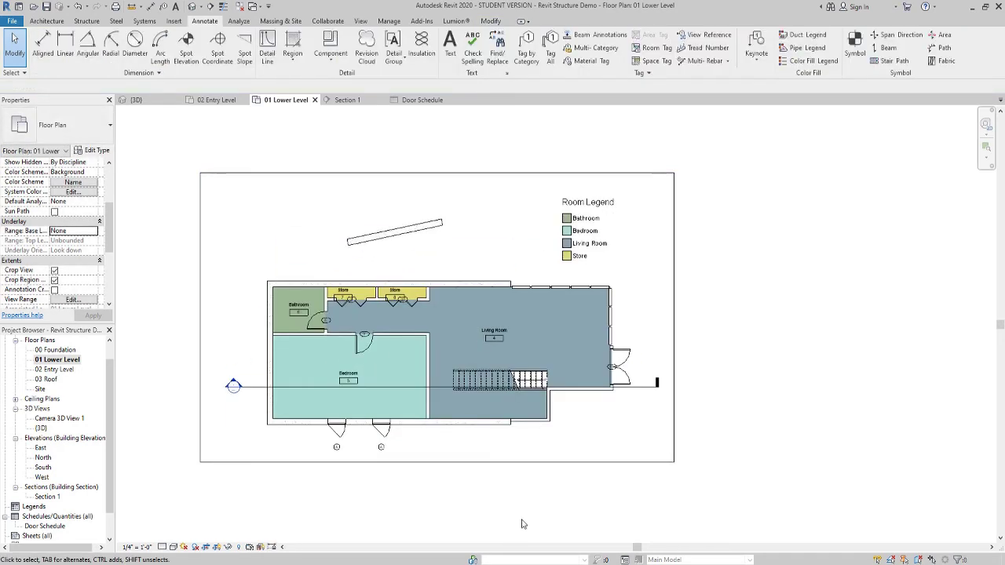
click(224, 545)
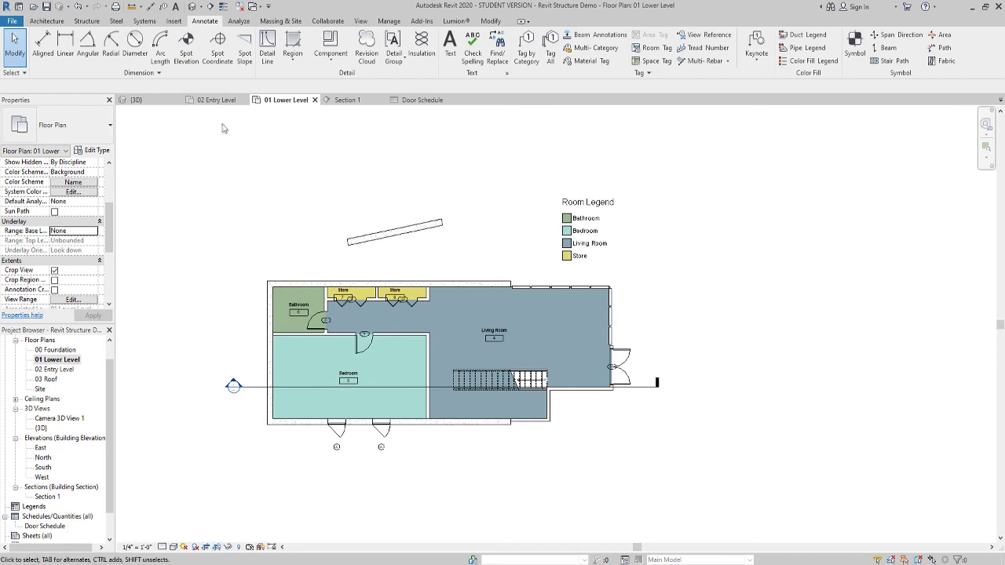
Save the project and open the default 3D view of the house
click(46, 6)
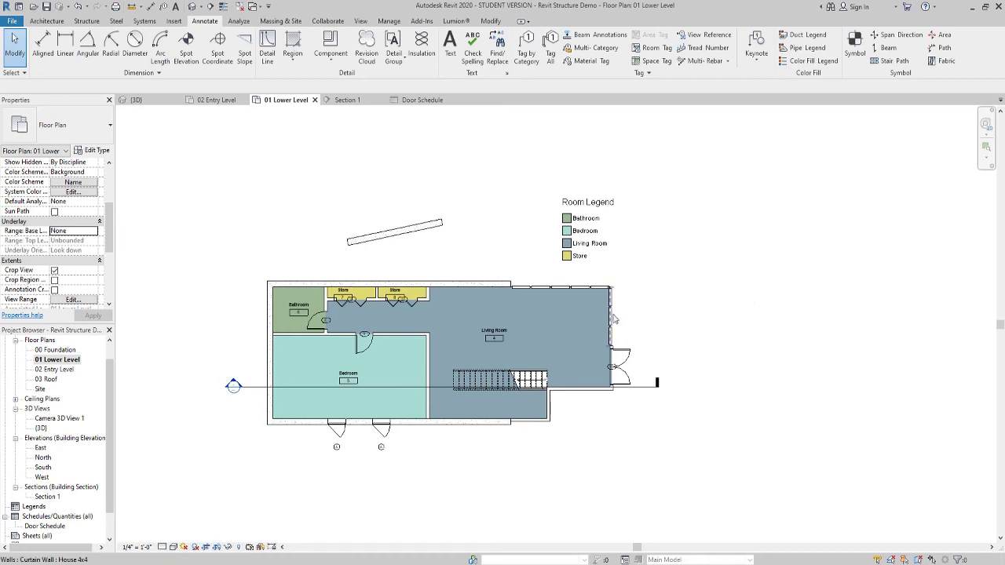
click(194, 6)
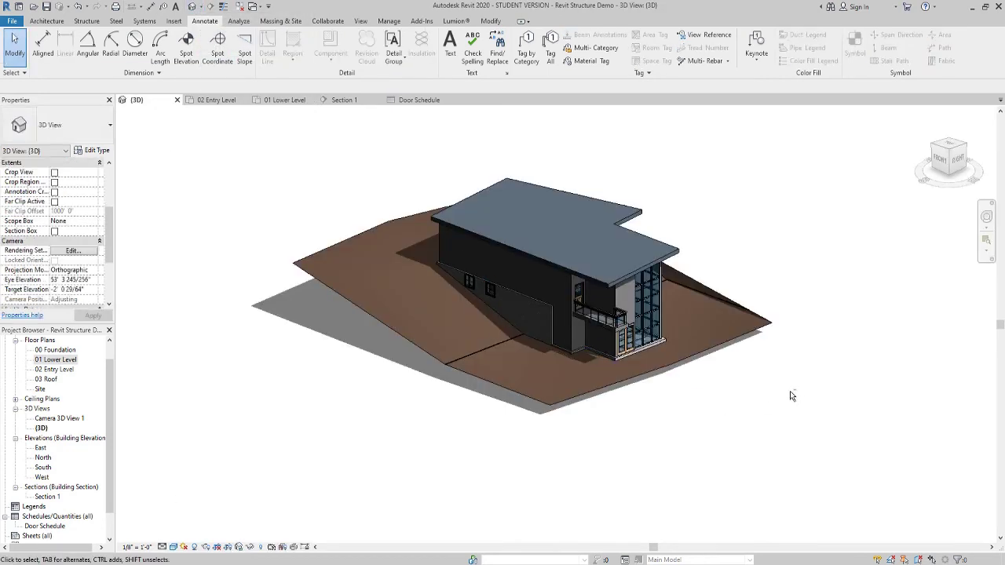
shift+middle_drag(790, 395, 759, 400)
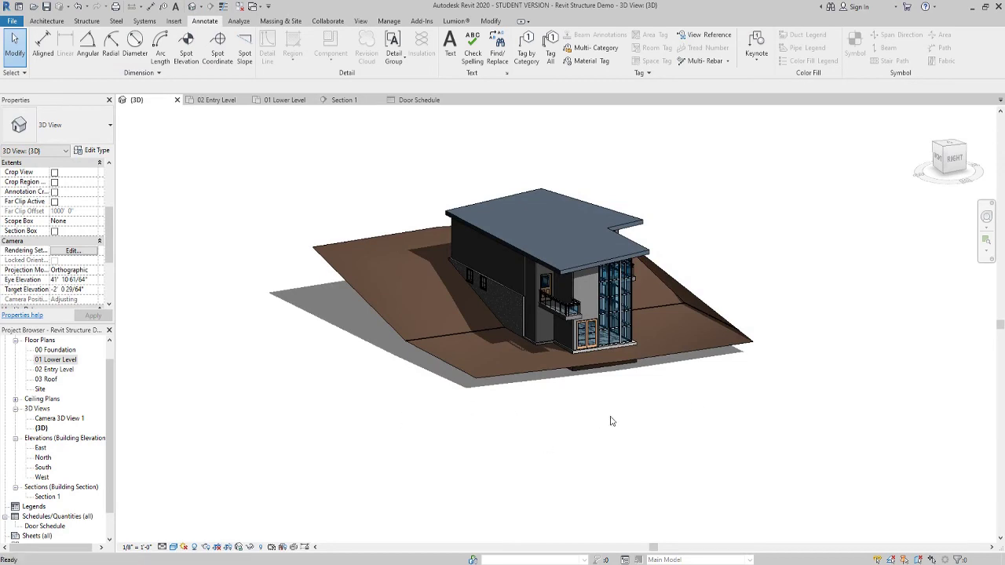
middle_drag(610, 419, 639, 466)
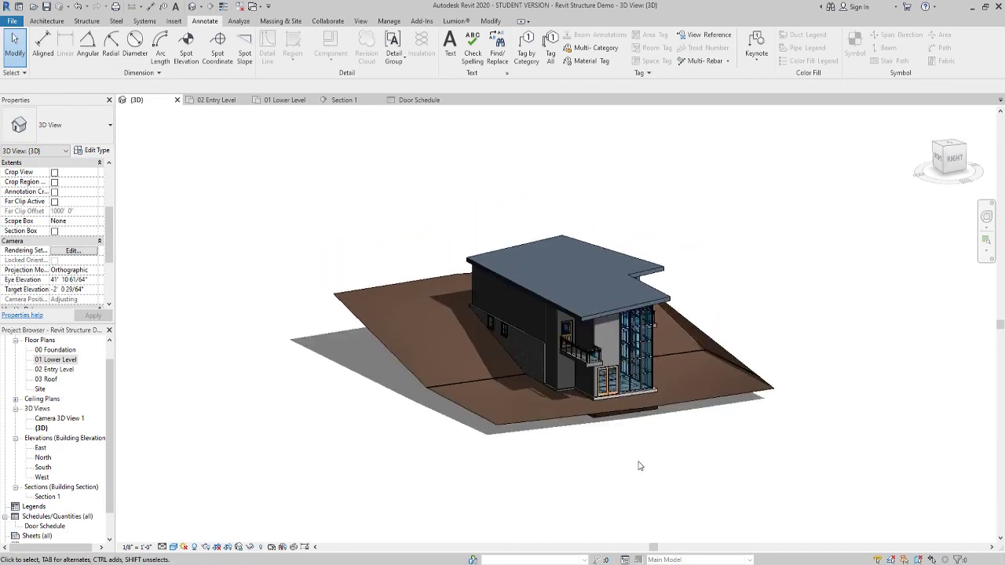
Turn on the sun path in the 3D view, using the specified project location, date, and time
click(185, 548)
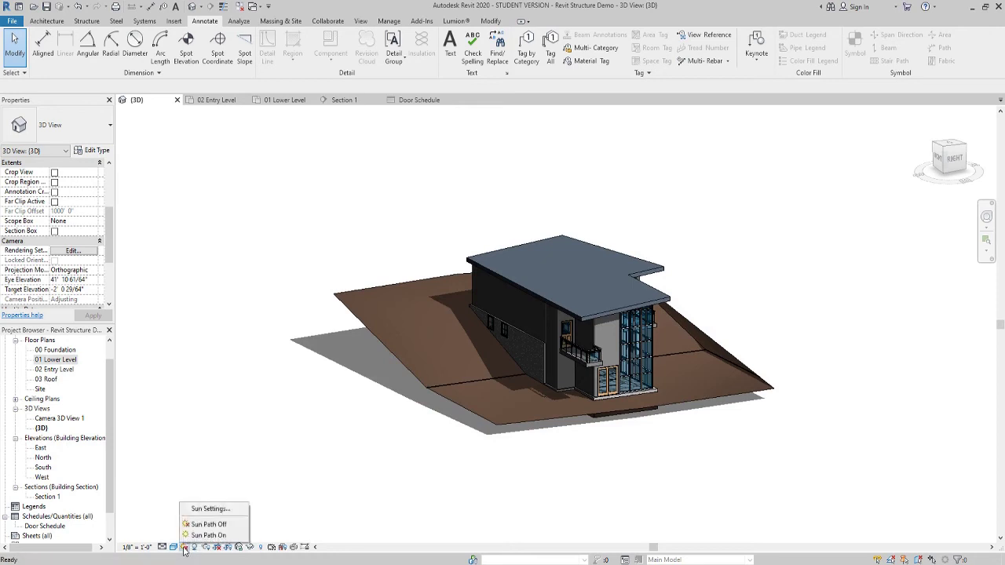
click(209, 534)
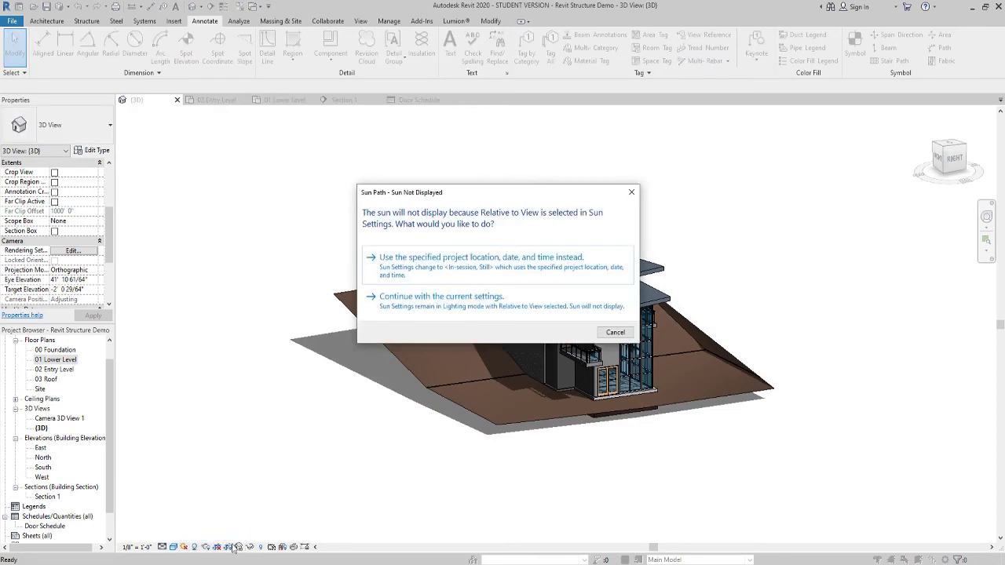
click(471, 259)
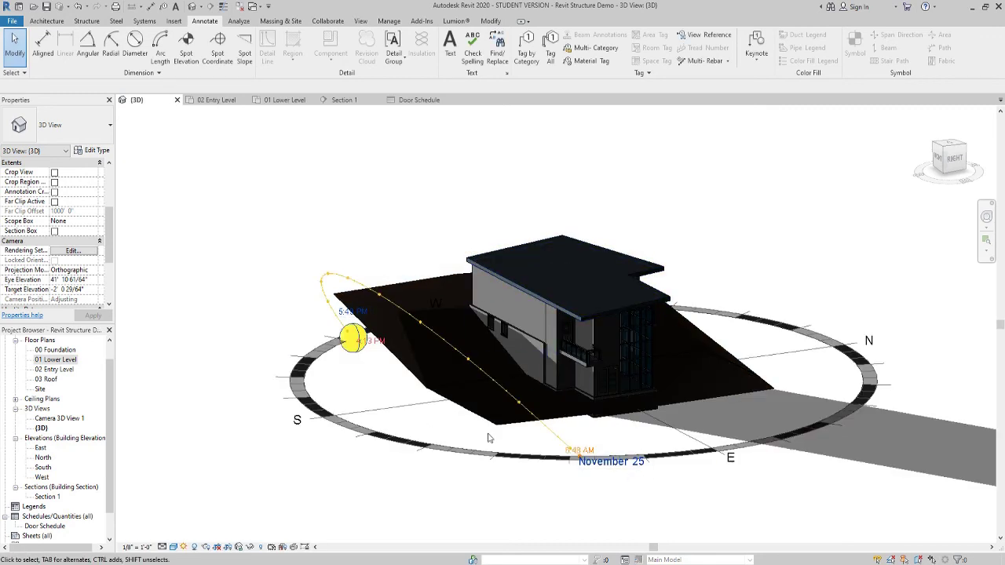
Open the project location from the Sun Settings and review its site, weather, and location definitions
click(184, 547)
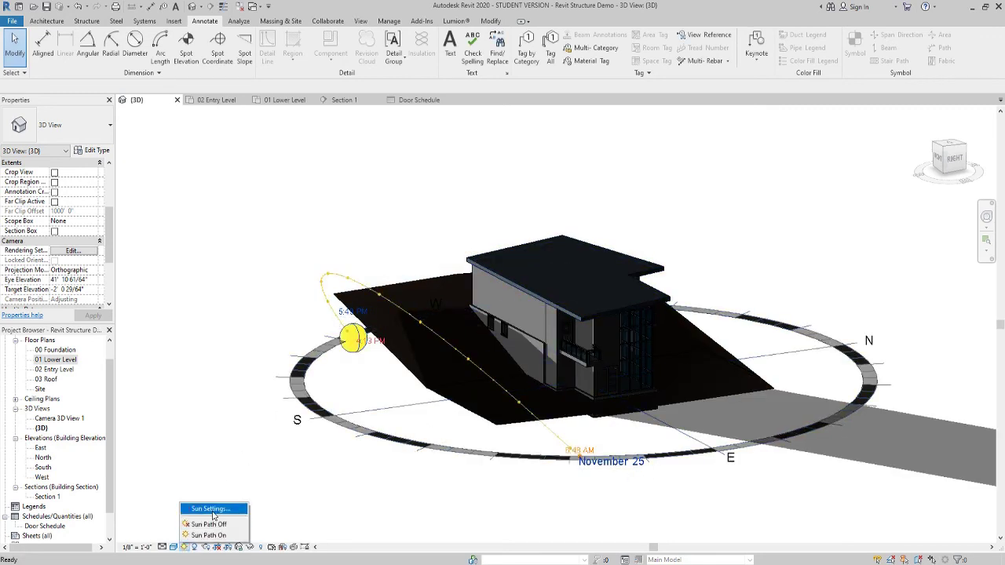
click(208, 509)
drag(523, 188, 630, 140)
click(752, 169)
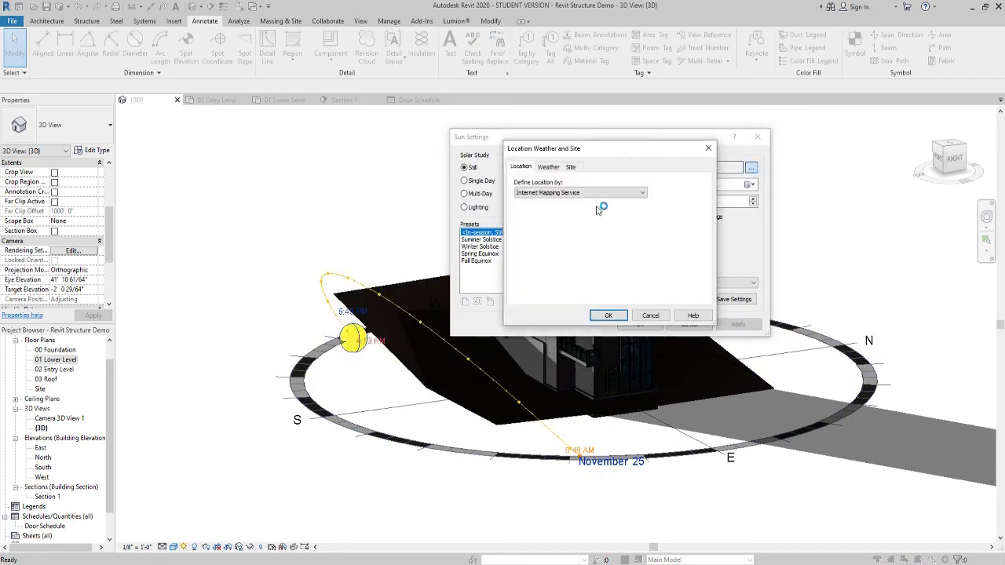
click(573, 168)
click(554, 166)
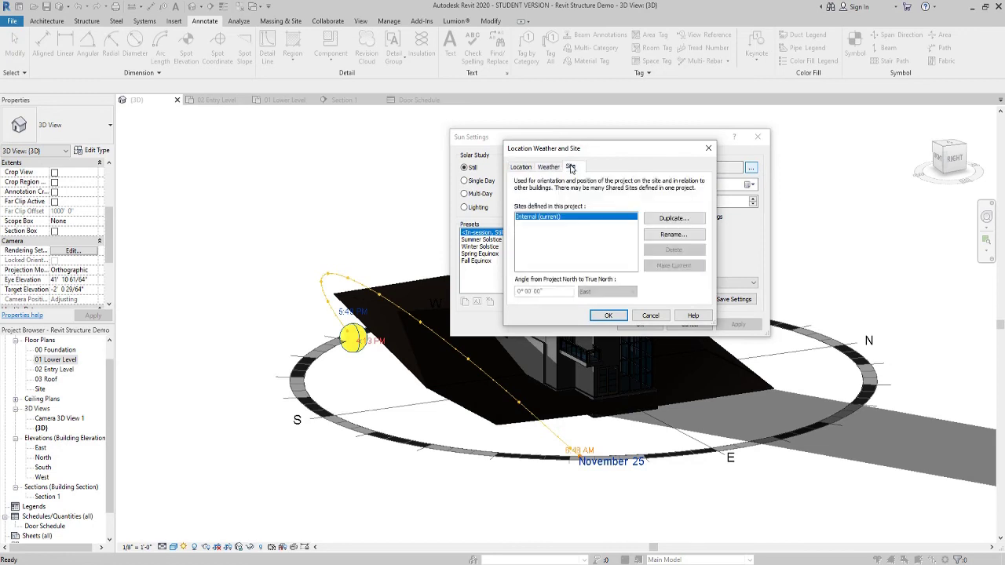
click(531, 168)
click(549, 167)
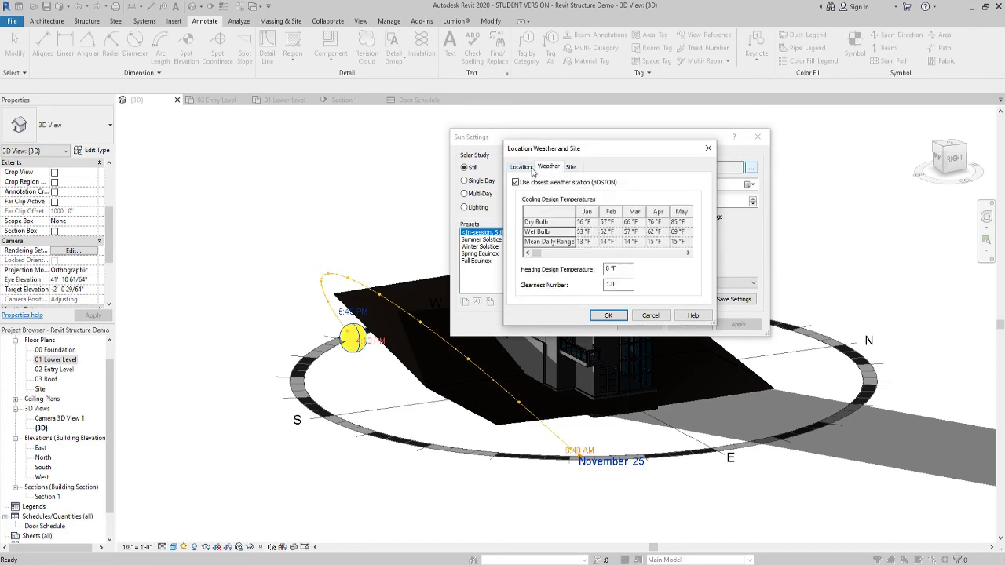
click(521, 167)
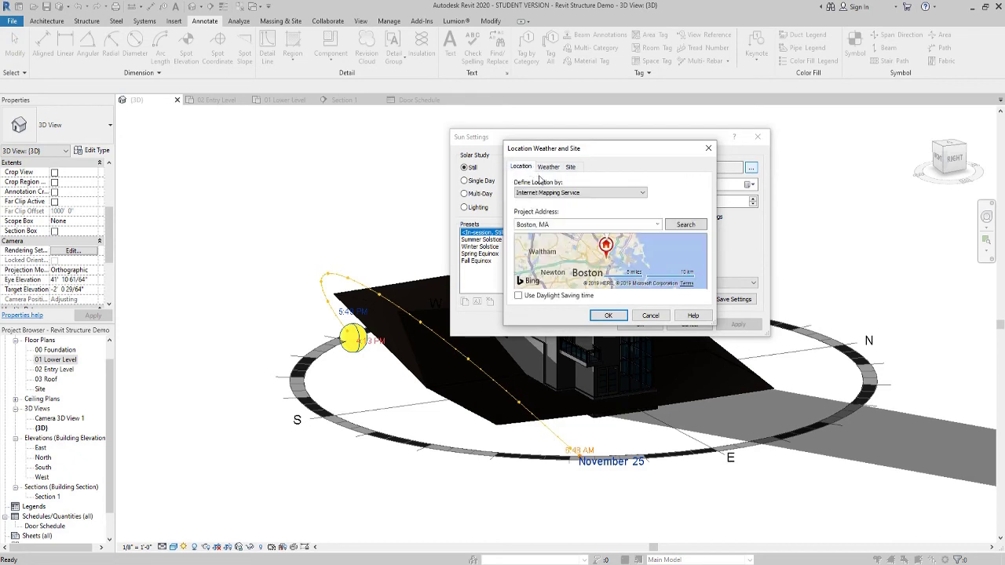
Try to set the project address to Chicago, IL with the Internet Mapping Service
click(565, 225)
click(657, 226)
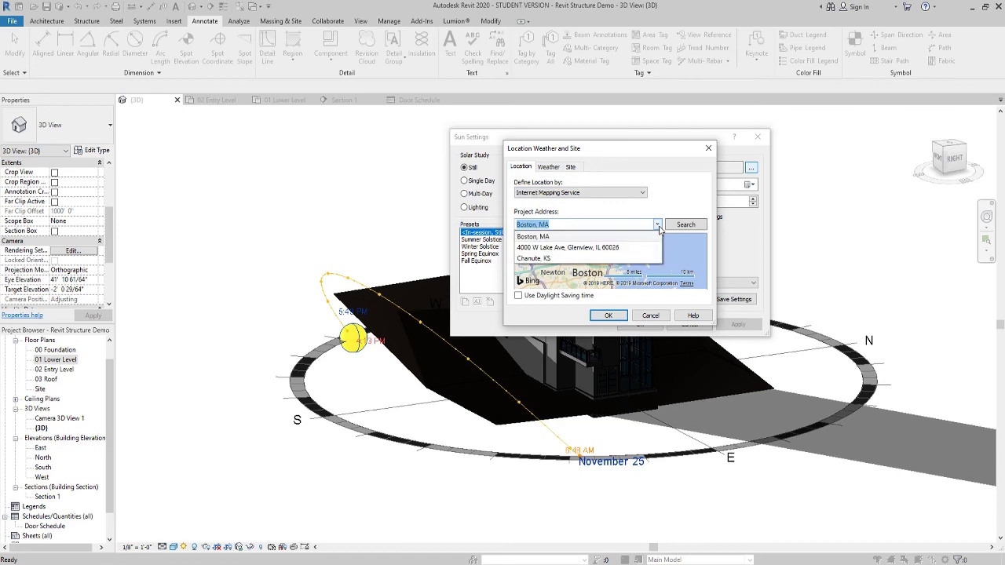
click(656, 226)
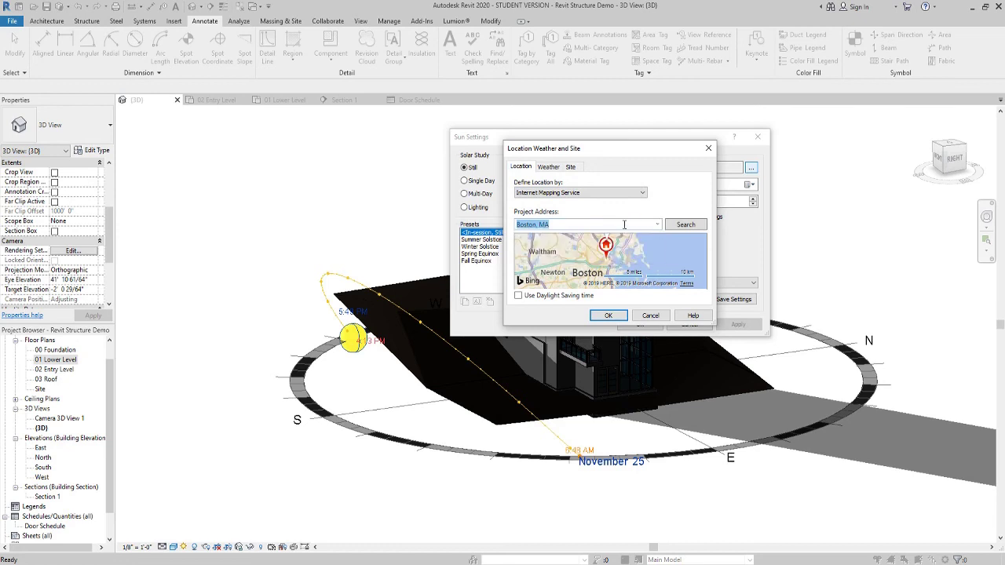
text(Chicago, il)
Define the project location by the Default City List and set the city to Chicago, IL
click(640, 194)
click(640, 194)
click(640, 193)
click(536, 203)
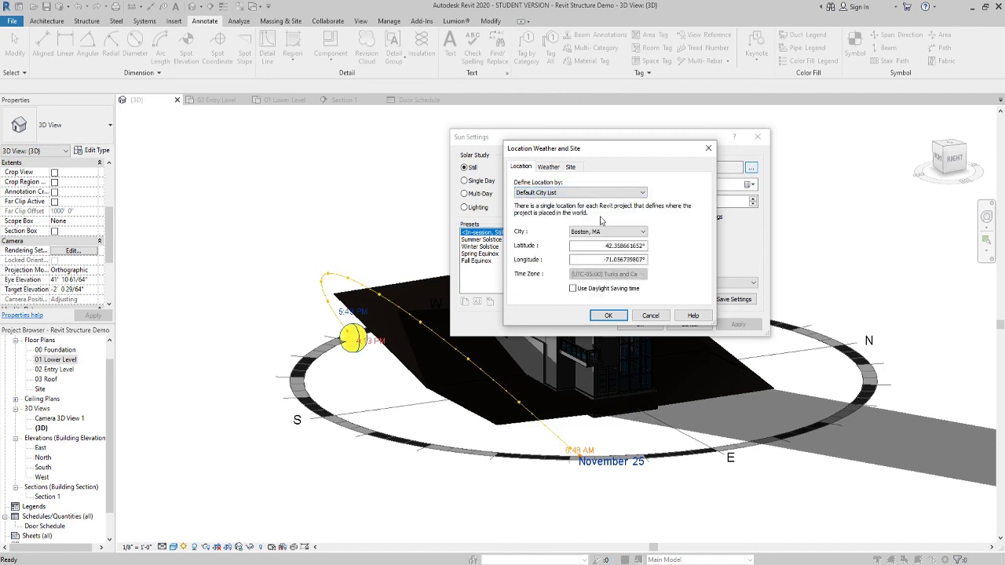
click(646, 232)
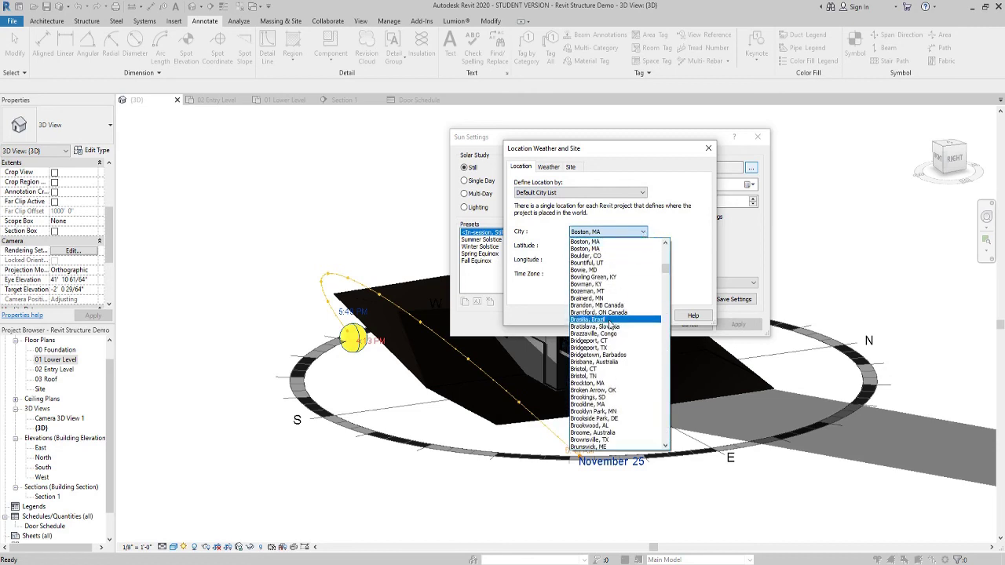
scroll(620, 375, down, 4)
scroll(621, 375, down, 10)
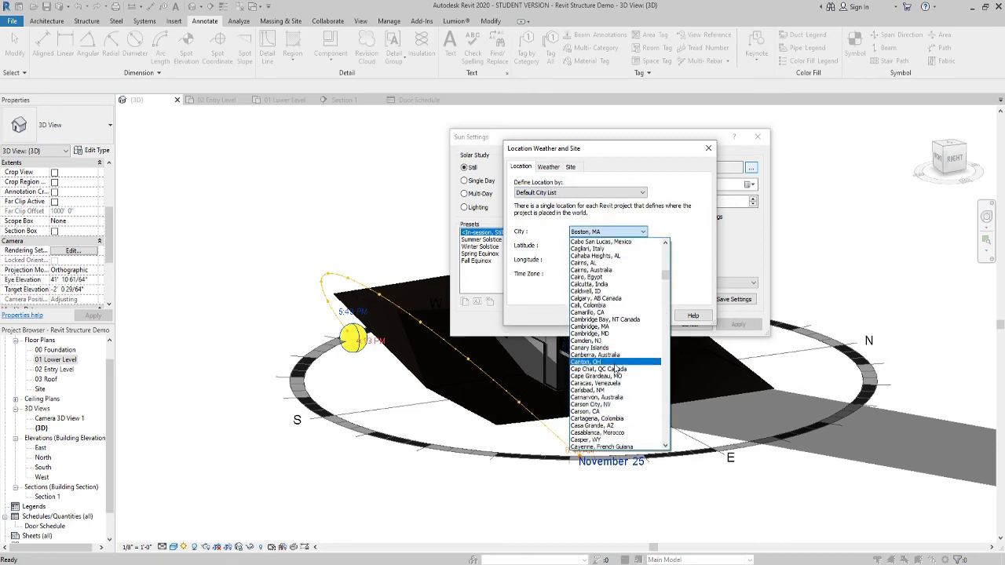
scroll(628, 319, up, 1)
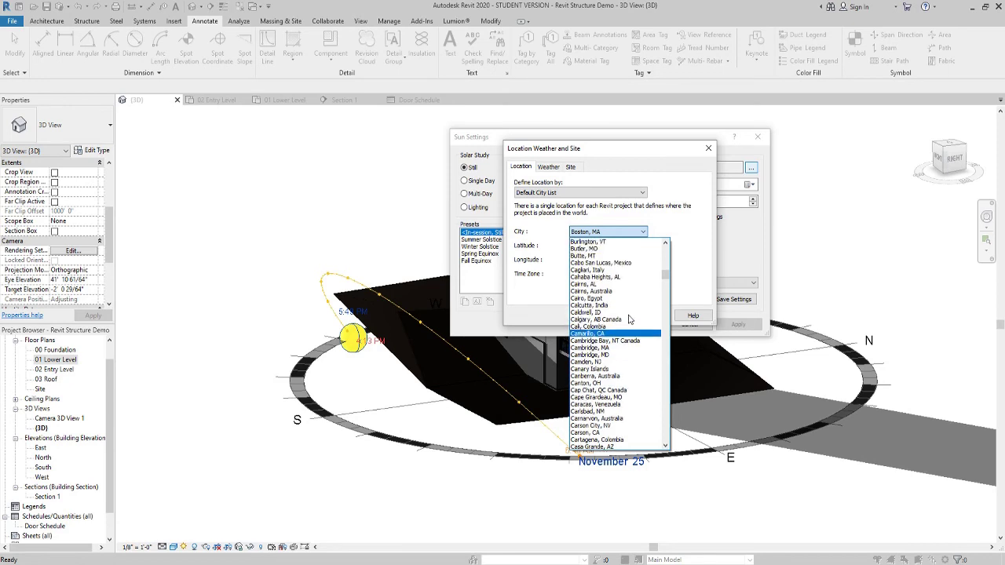
scroll(621, 337, down, 5)
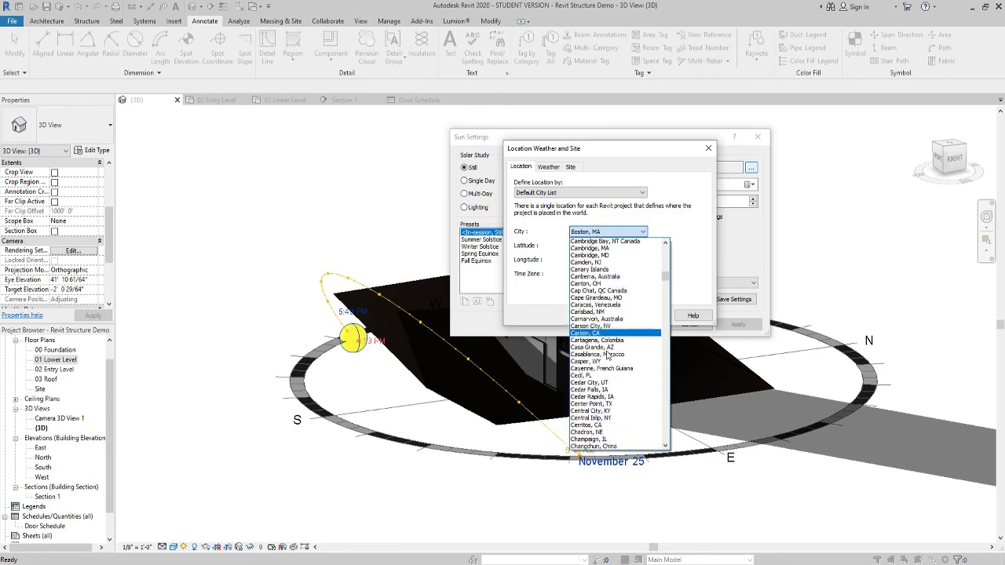
scroll(607, 355, down, 5)
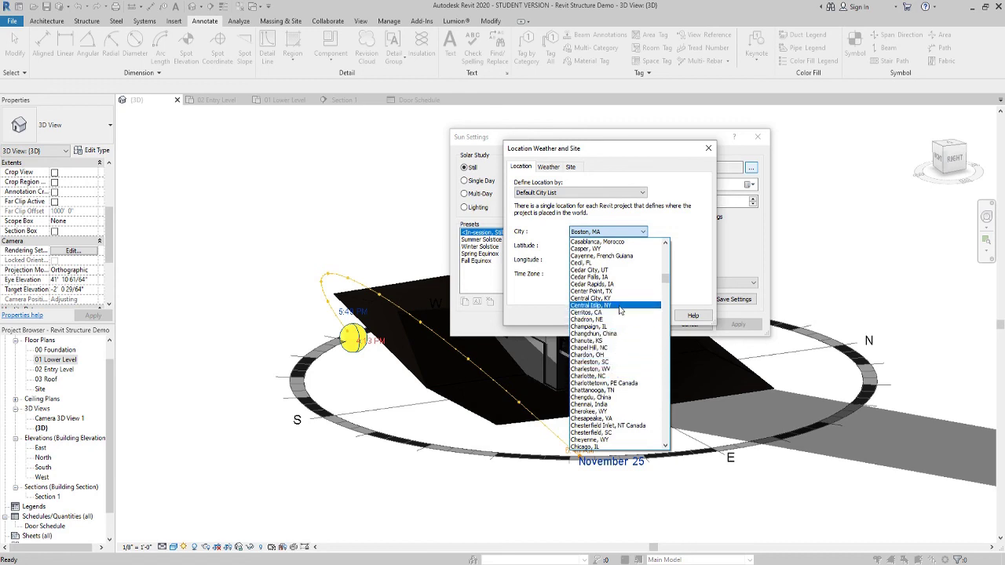
scroll(618, 330, down, 2)
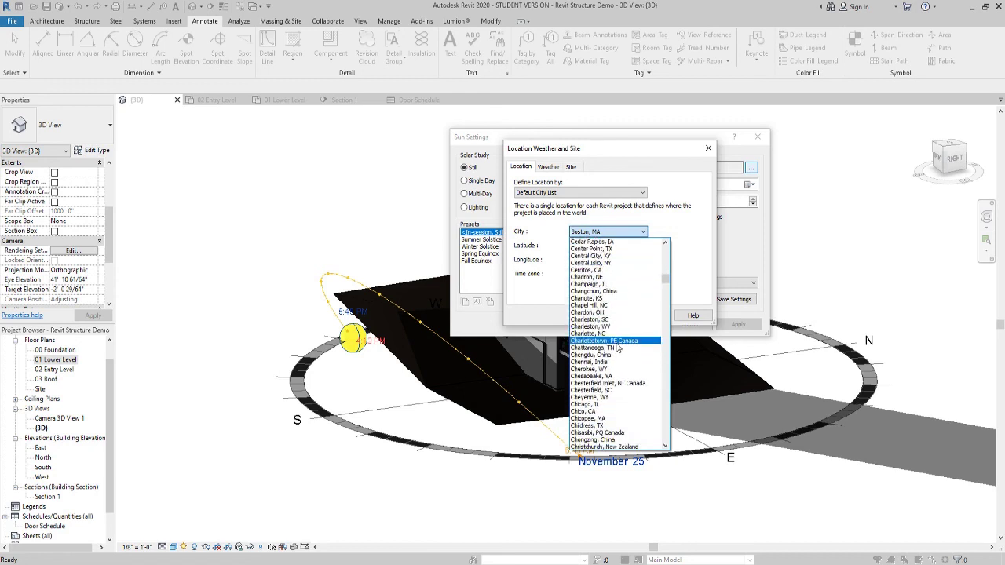
scroll(618, 348, down, 5)
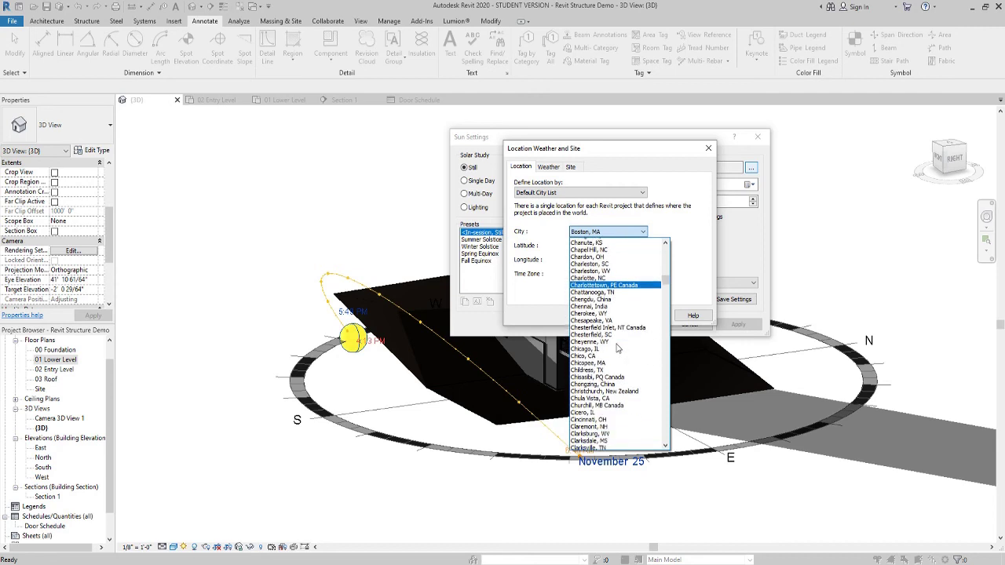
scroll(618, 348, down, 4)
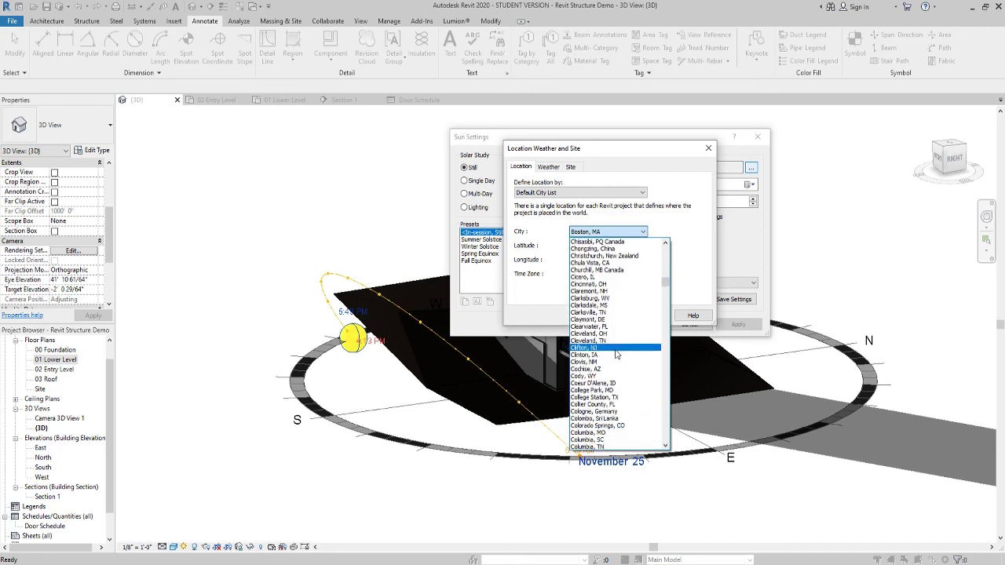
scroll(618, 272, up, 1)
scroll(617, 272, up, 1)
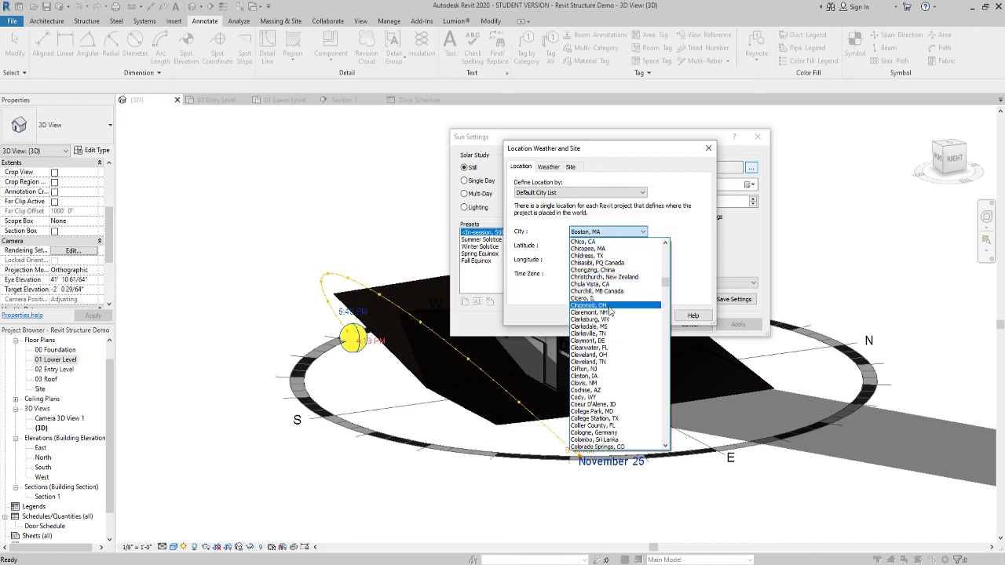
scroll(620, 275, up, 2)
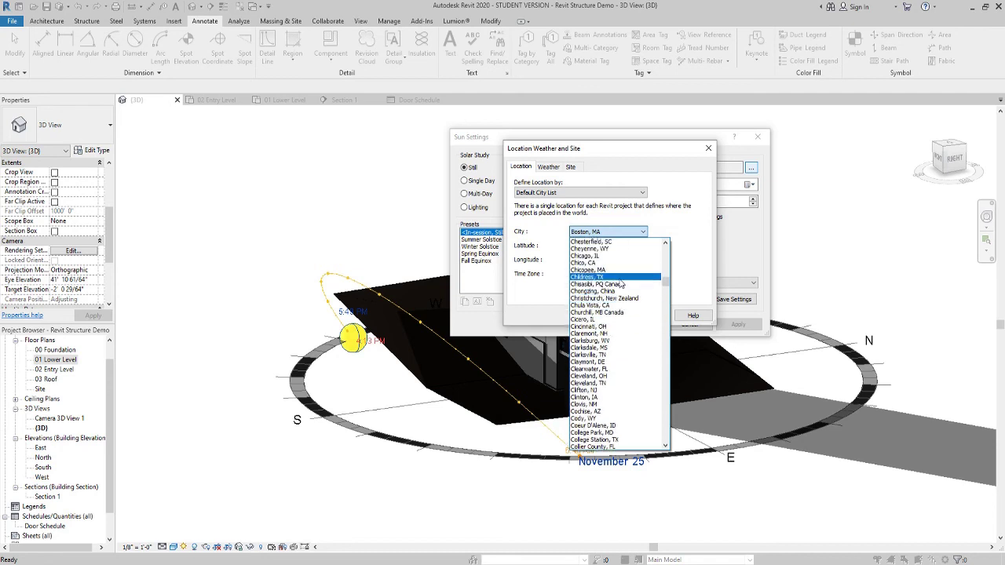
click(619, 263)
click(609, 314)
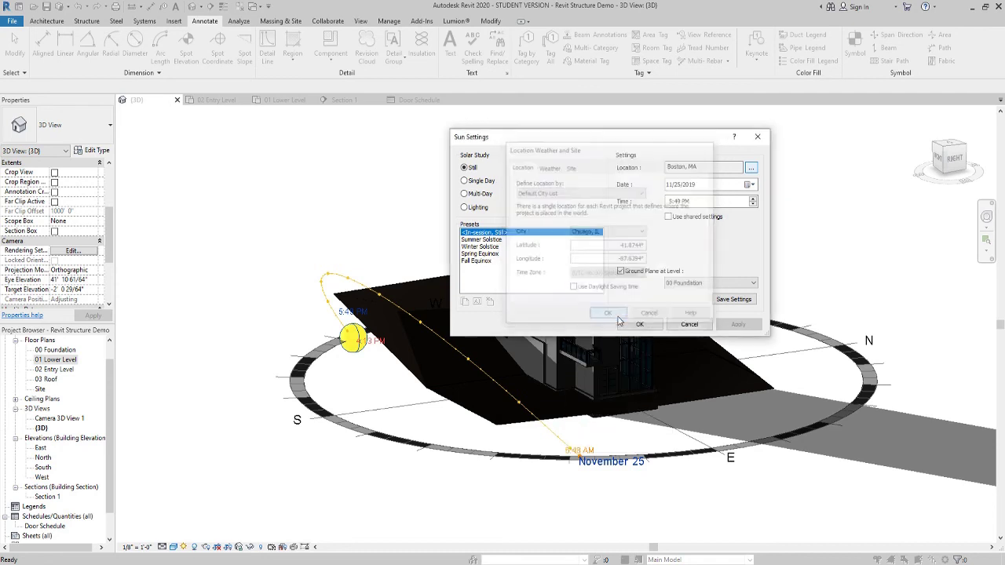
Set the solar study to Single Day with the Summer Solstice Solar Study preset and apply it to the view
click(487, 240)
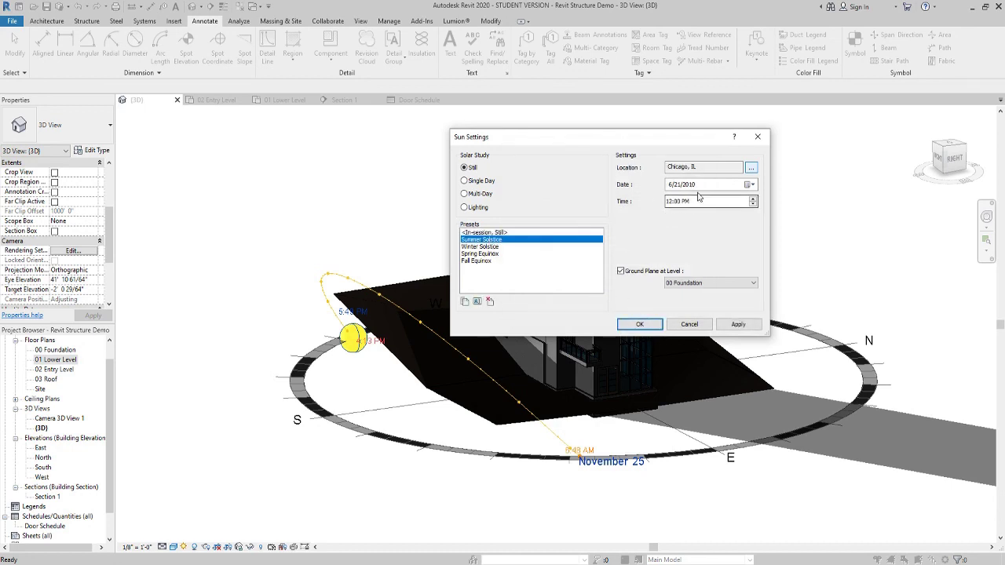
click(464, 181)
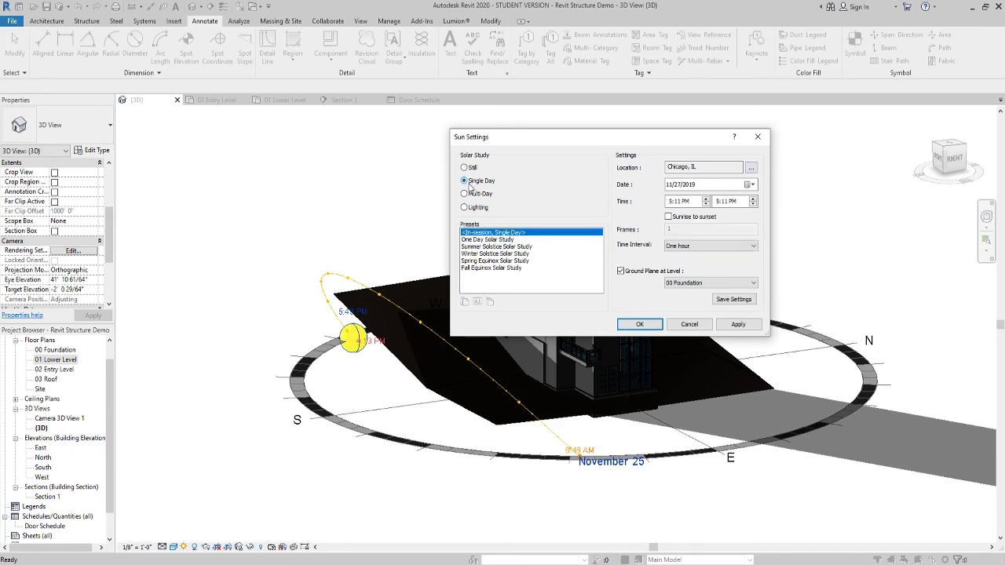
click(498, 247)
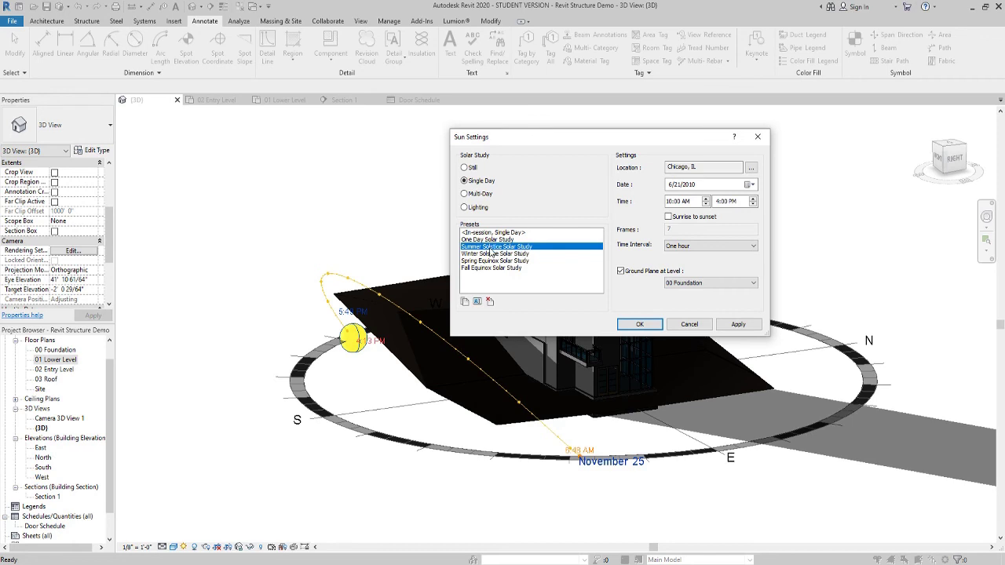
click(738, 325)
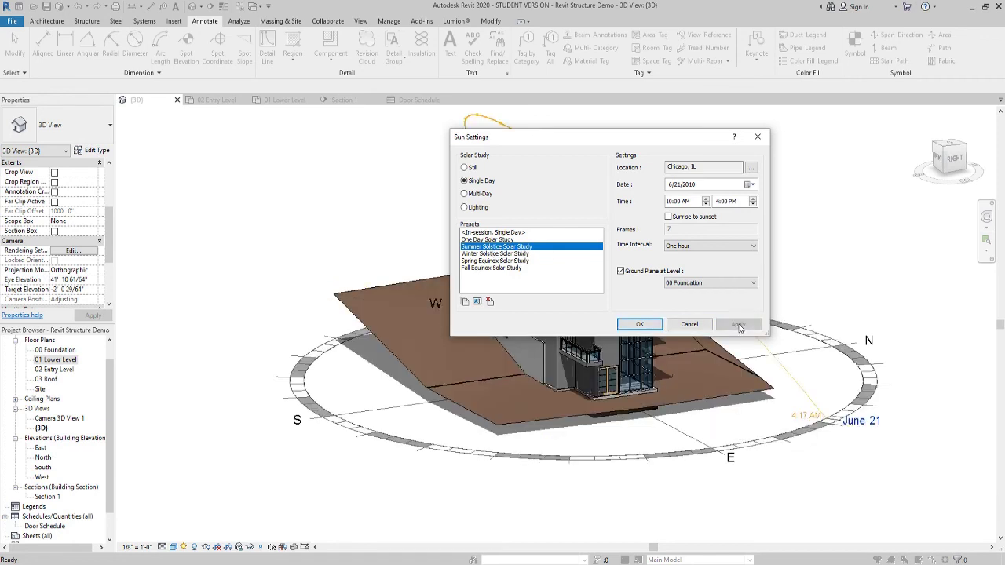
click(640, 325)
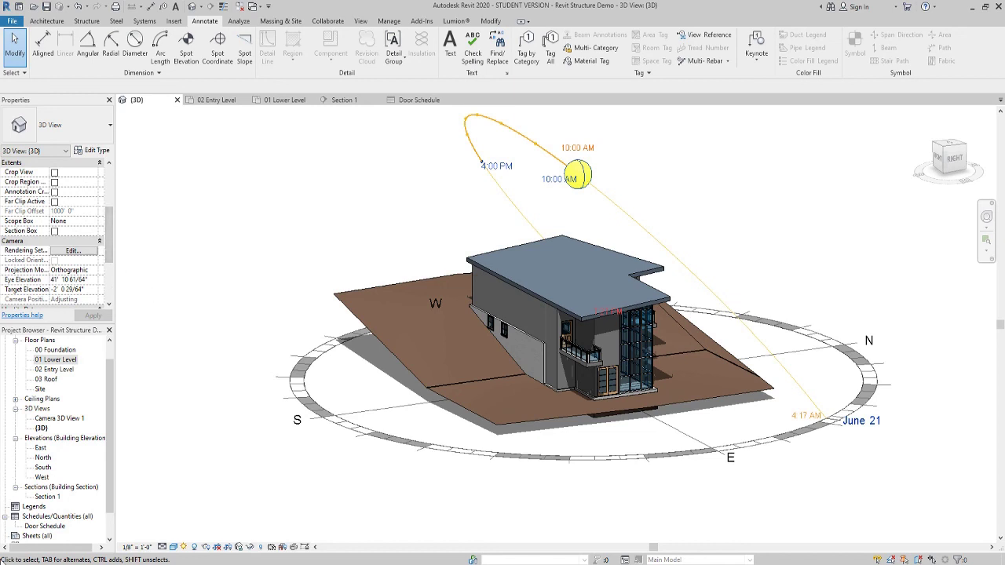
Toggle the 3D view's shadows off and back on, and activate the solar study preview
click(195, 547)
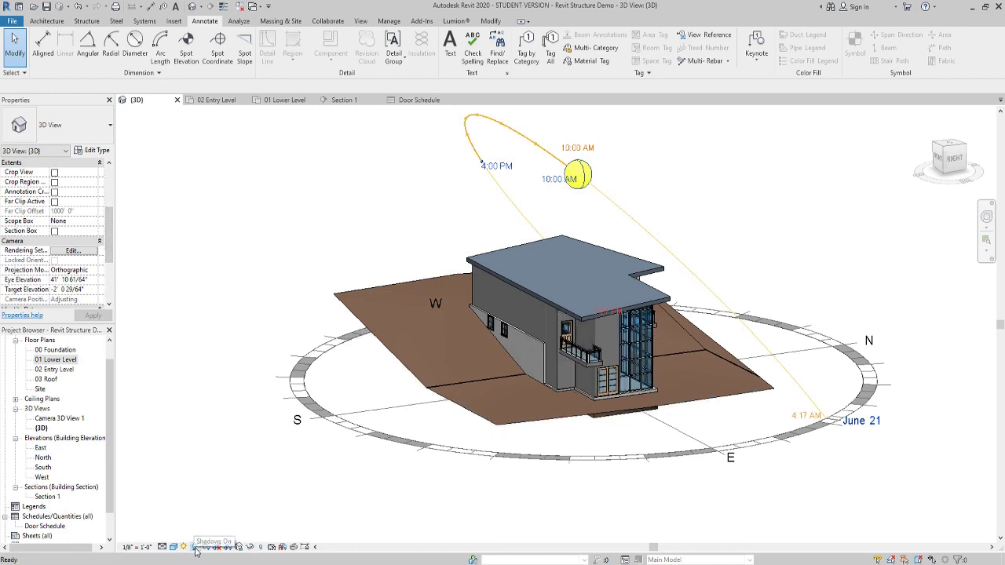
click(195, 547)
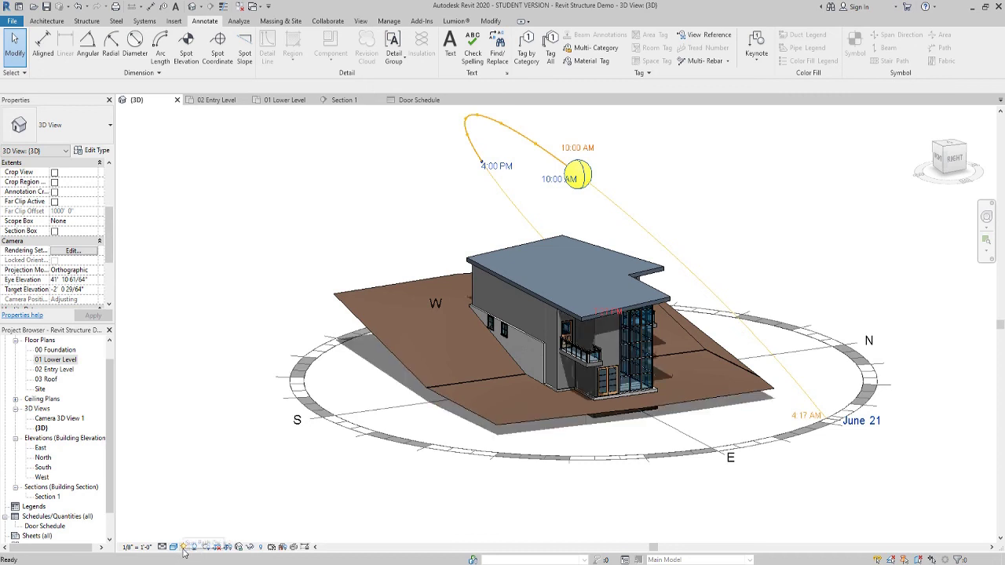
click(183, 547)
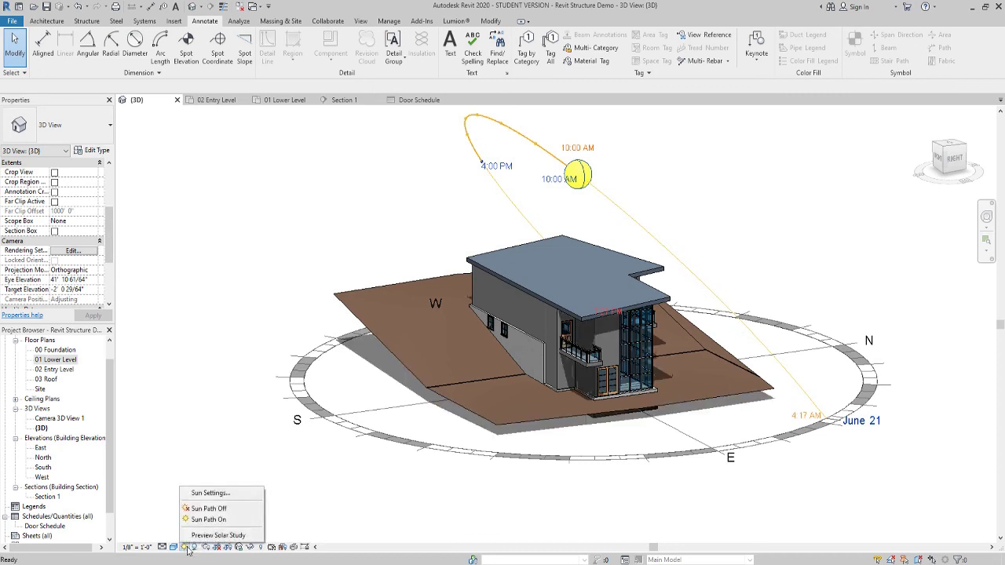
click(213, 535)
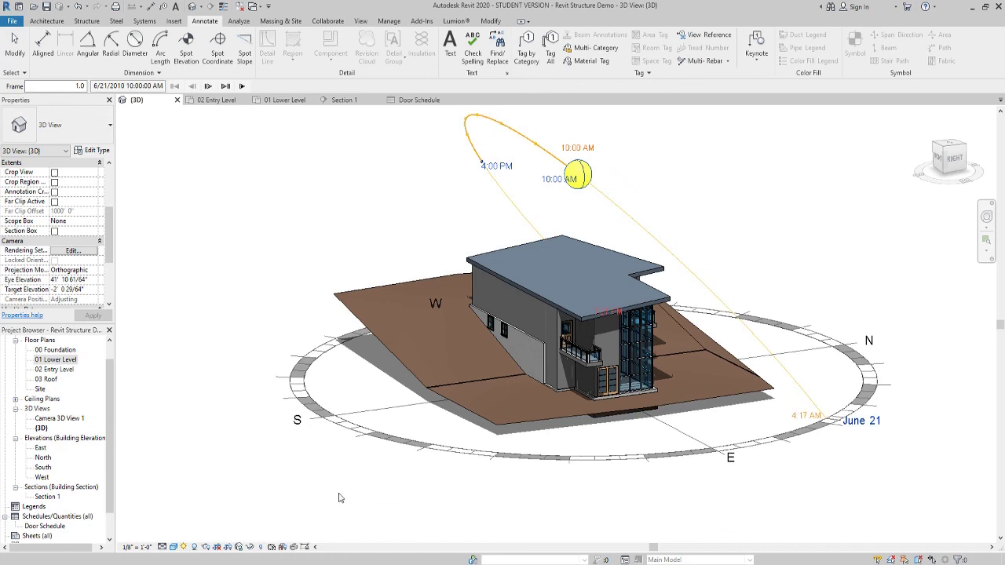
click(184, 547)
click(251, 171)
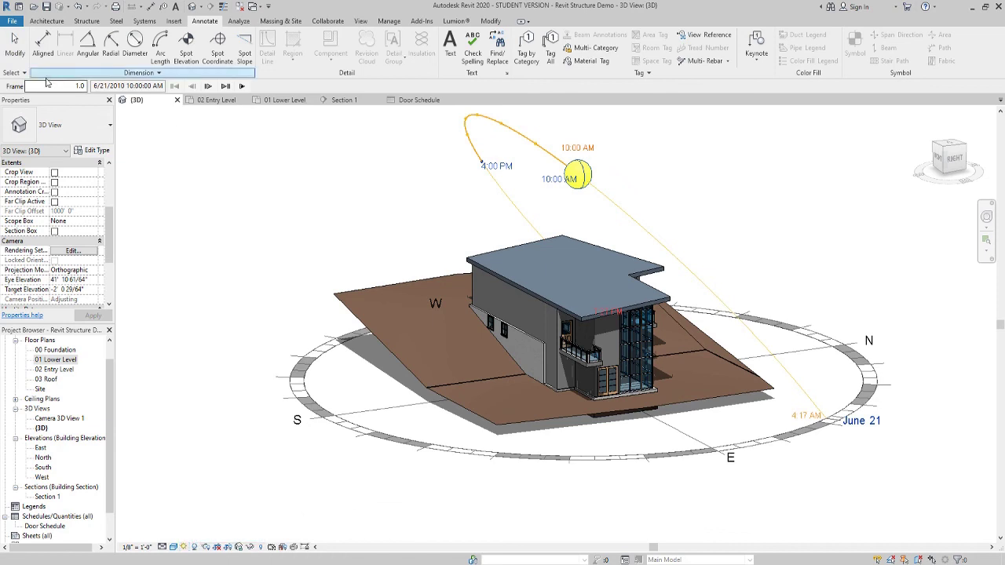
Step forward and back through the solar study frames and play the preview to examine the shadows on the house
click(207, 86)
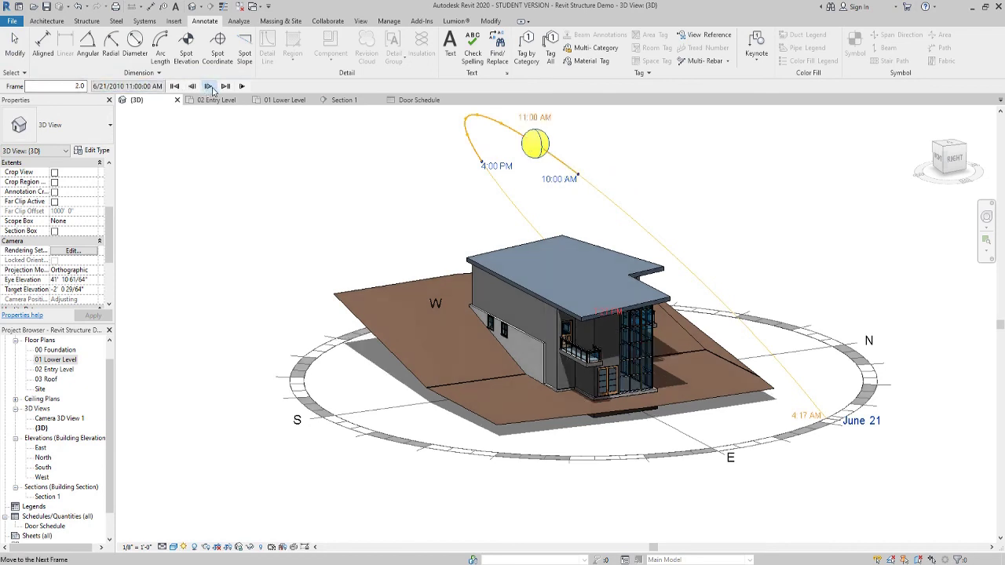
click(208, 86)
click(208, 87)
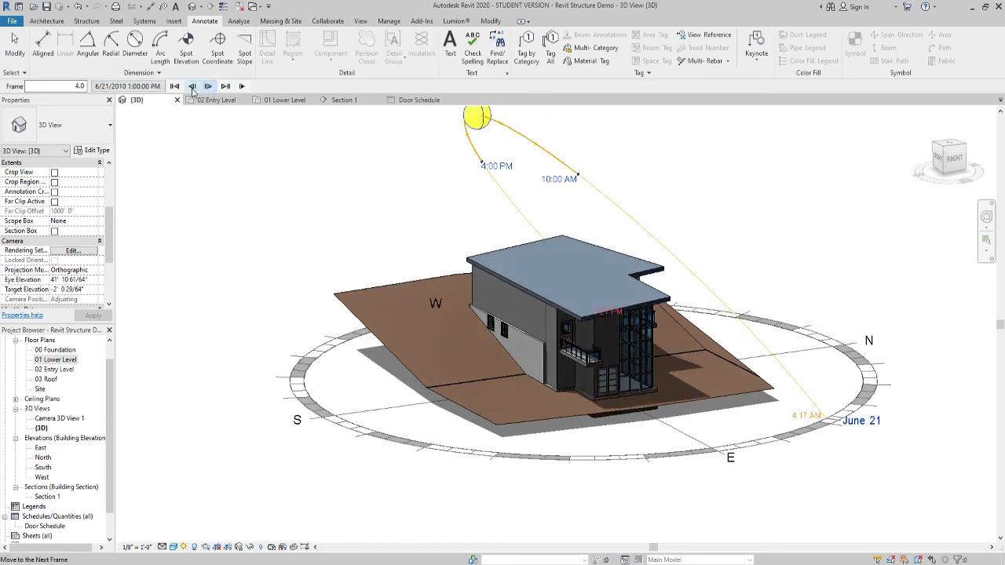
click(192, 86)
click(242, 86)
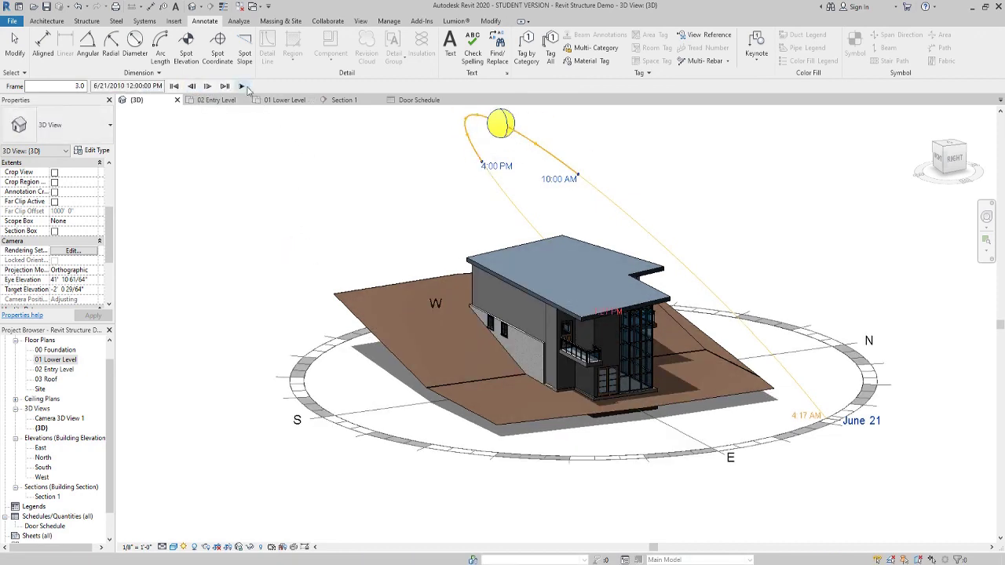
click(245, 88)
Set the single-day solar study to run from 8:00 AM to 5:00 PM and apply the sun settings
click(183, 547)
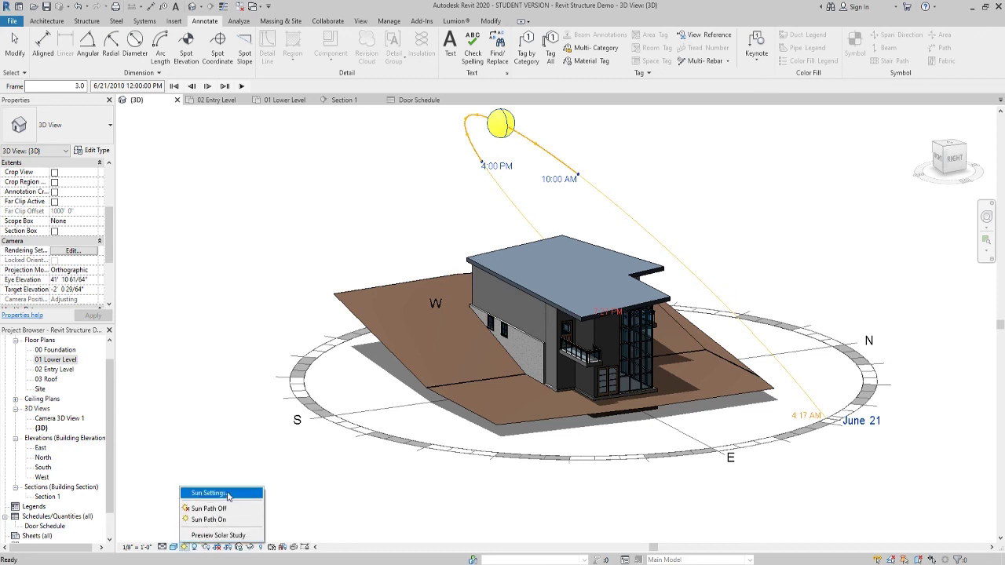
click(211, 493)
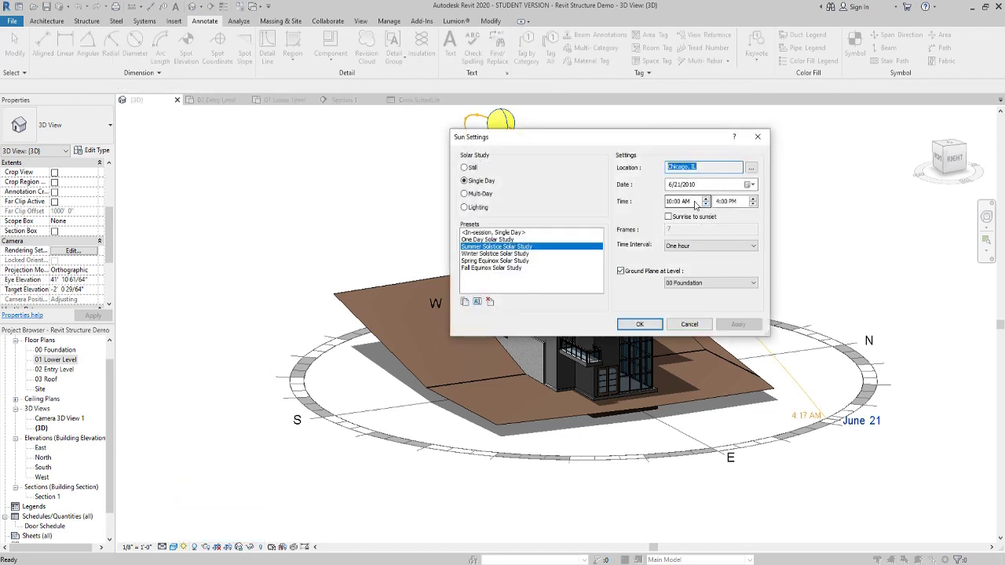
click(670, 202)
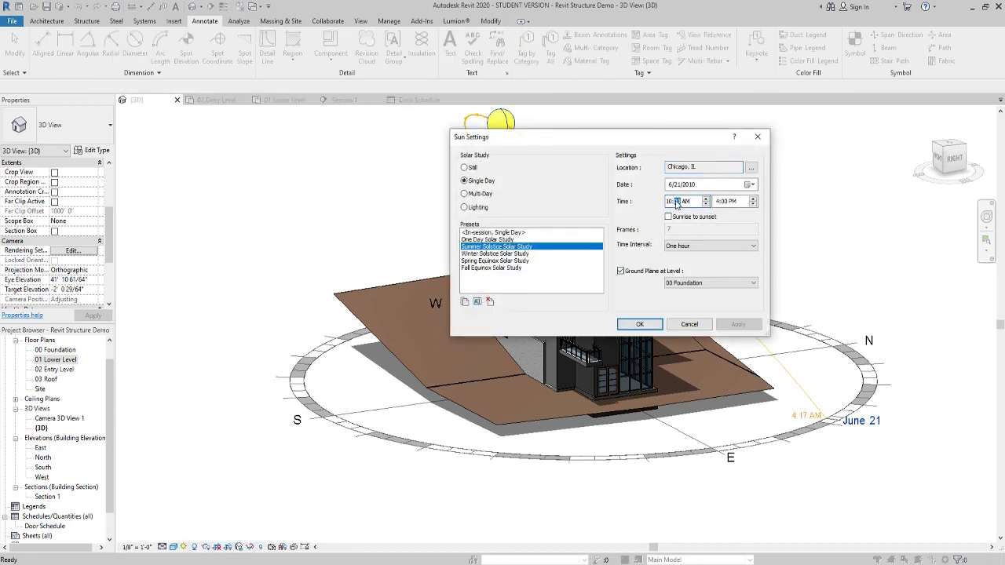
text(8)
click(719, 202)
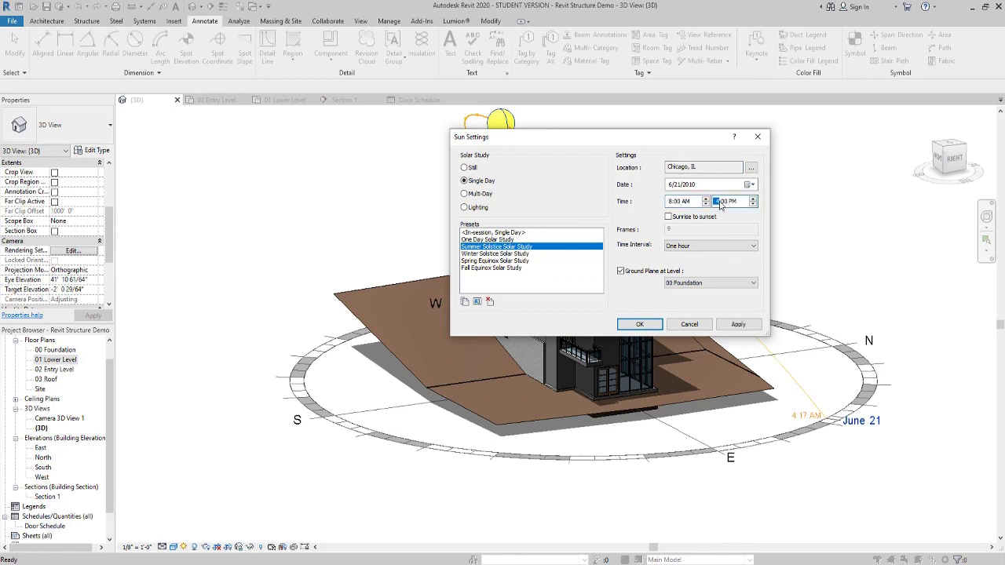
text(5)
click(748, 325)
click(640, 324)
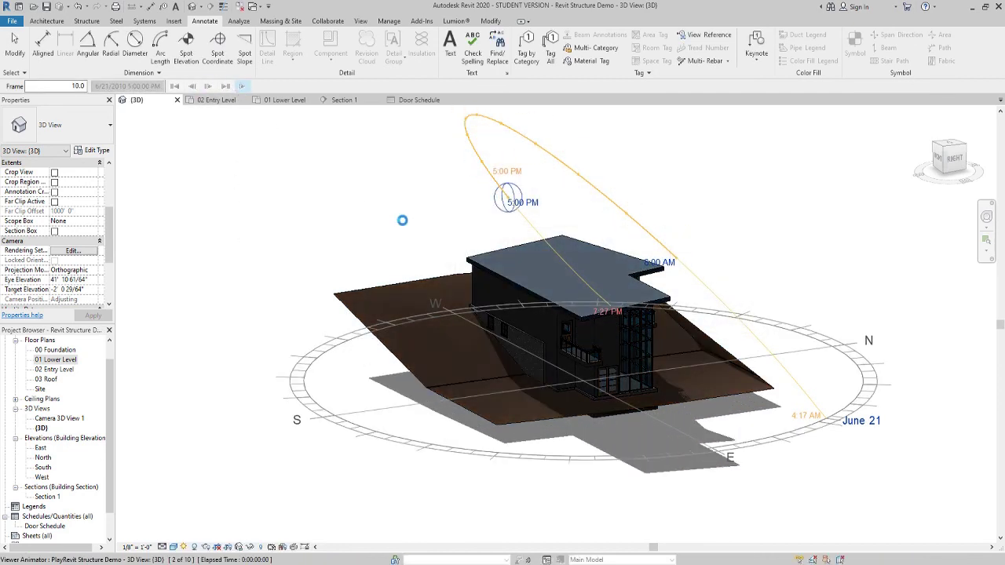
Review the frame rate and other length and format options for exporting the solar study animation, and close them without exporting
click(18, 24)
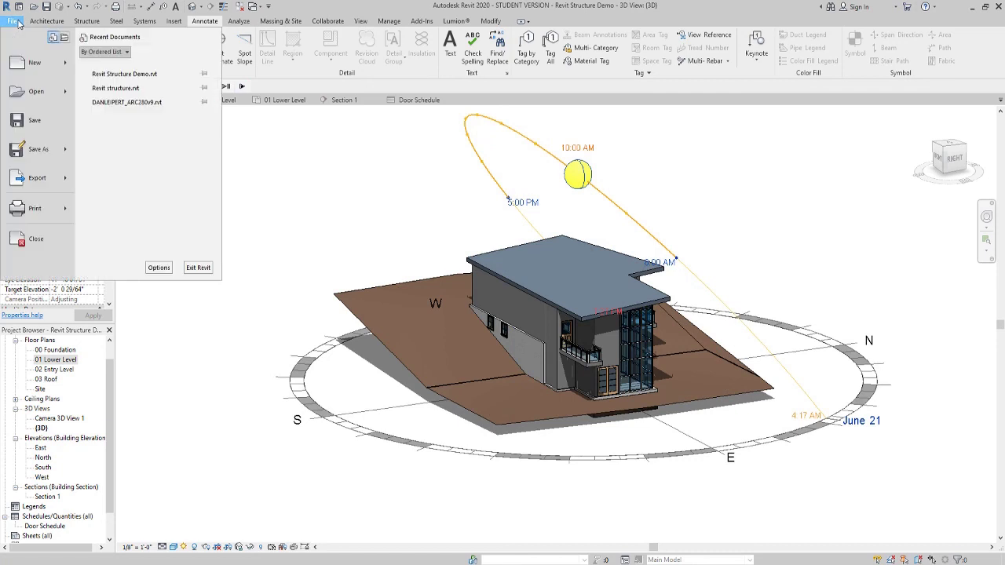
mouse_move(66, 186)
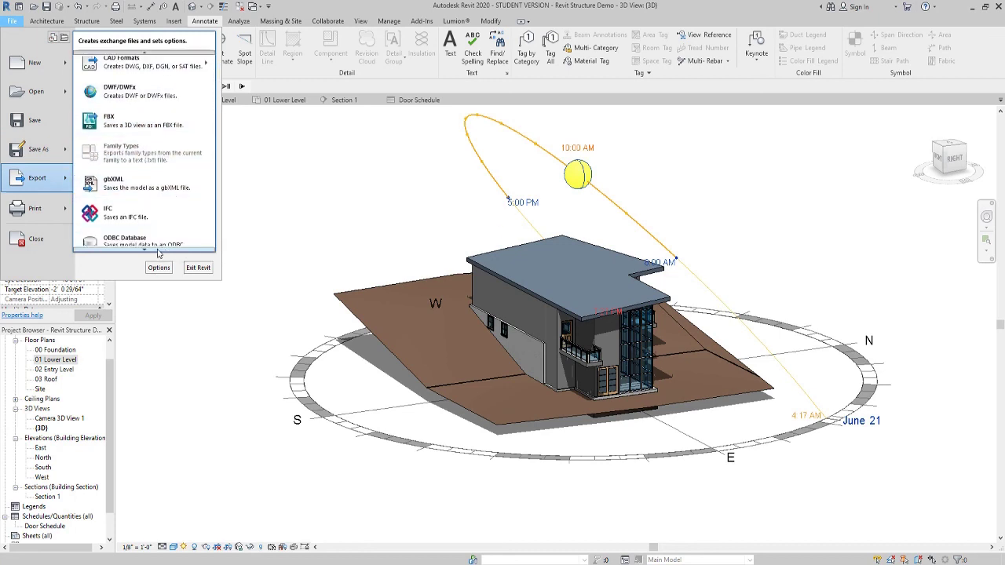
mouse_move(150, 251)
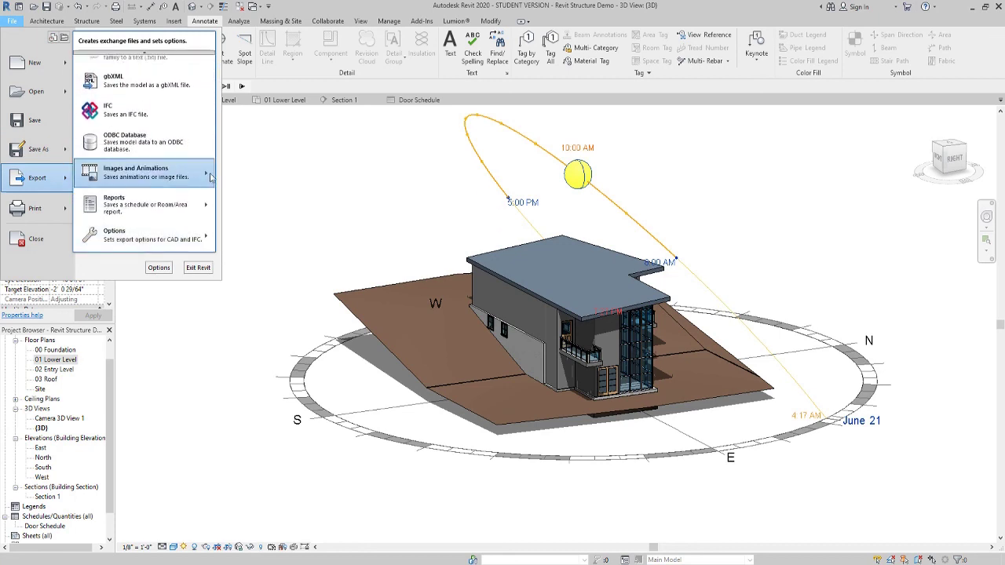
mouse_move(211, 176)
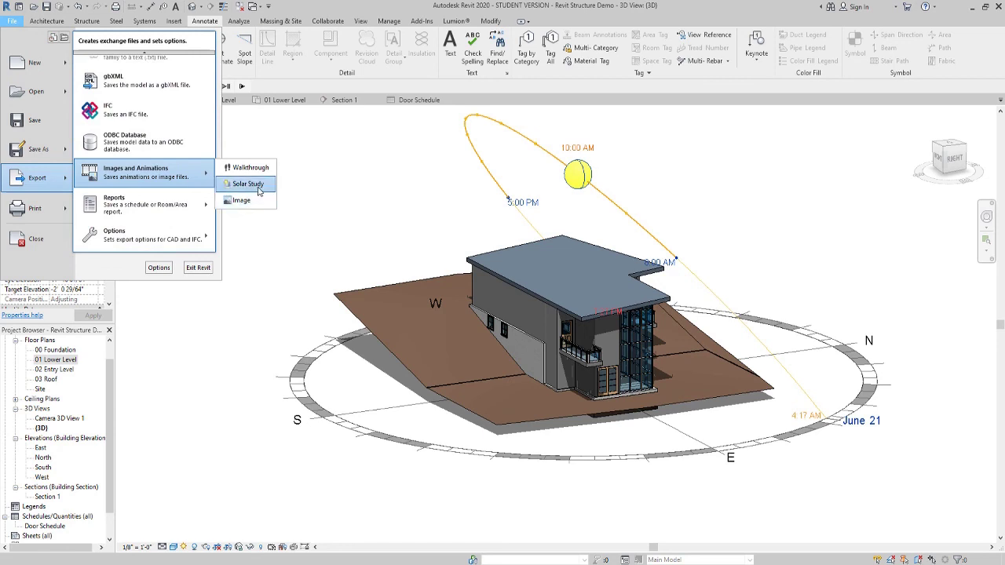
click(249, 184)
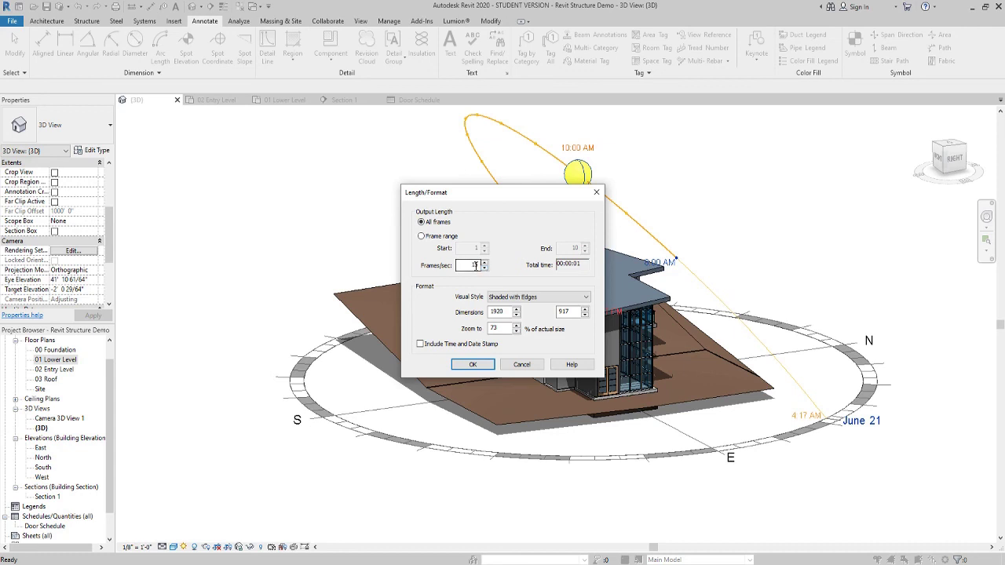
double_click(476, 266)
click(595, 194)
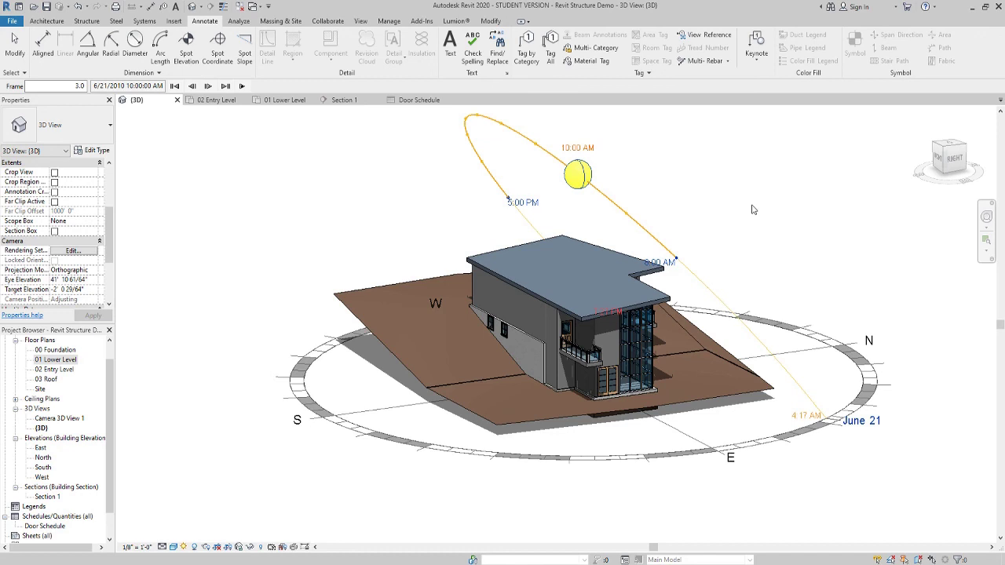
Orbit the 3D view to examine the house's glazed facade and its shadows under the sun path
shift+middle_drag(794, 222, 665, 271)
shift+middle_drag(836, 327, 756, 307)
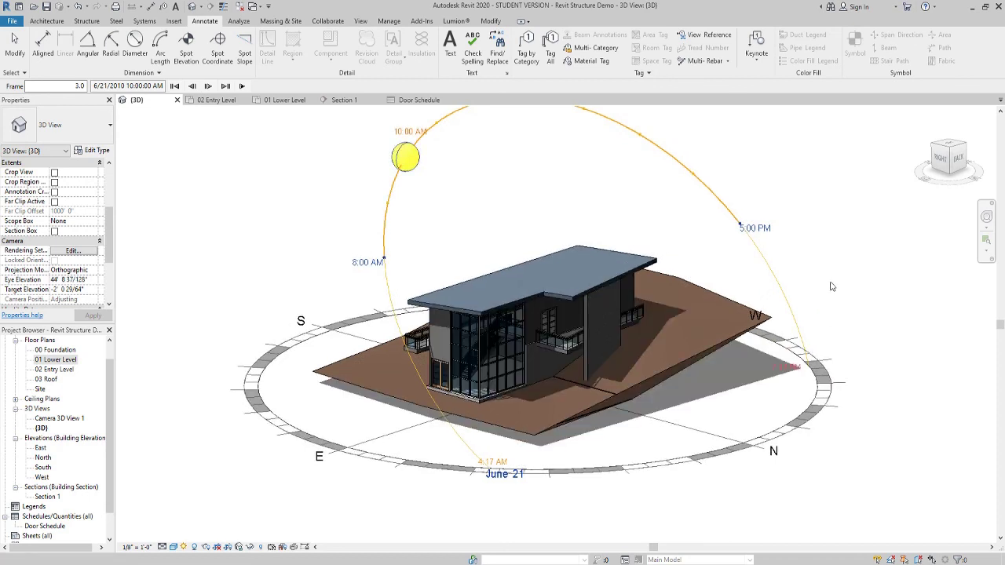